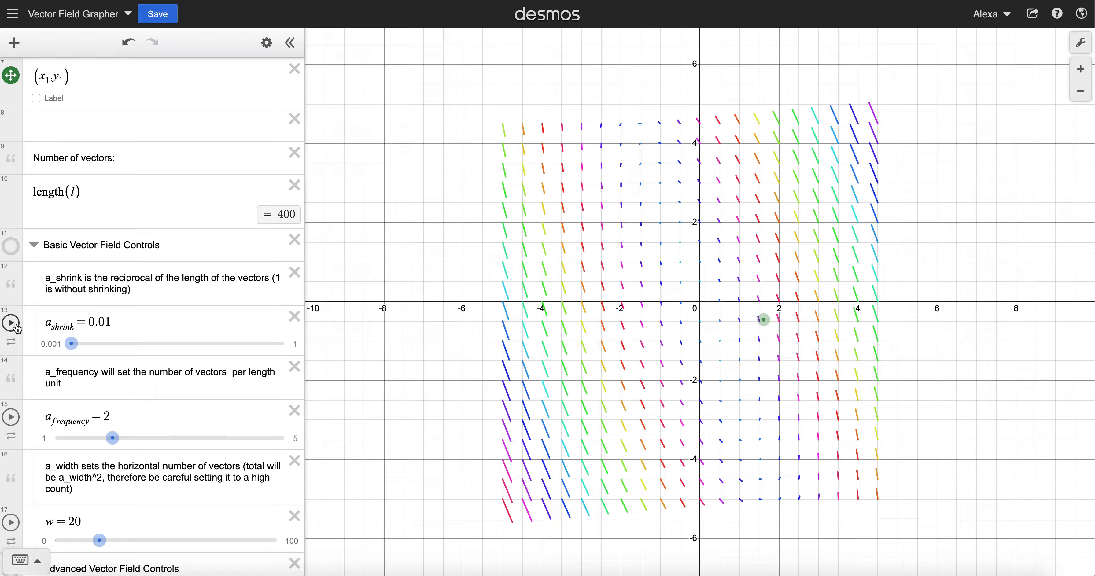
- Raise a_shrink to its maximum of 1, and bring it back down to 0.02
drag(73, 350, 337, 353)
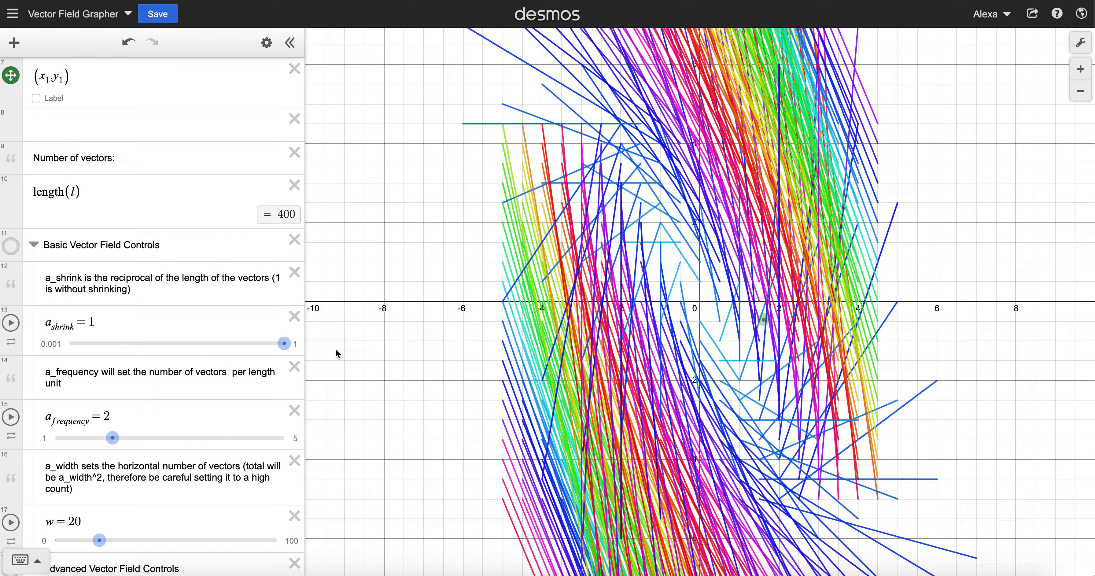
drag(284, 343, 74, 339)
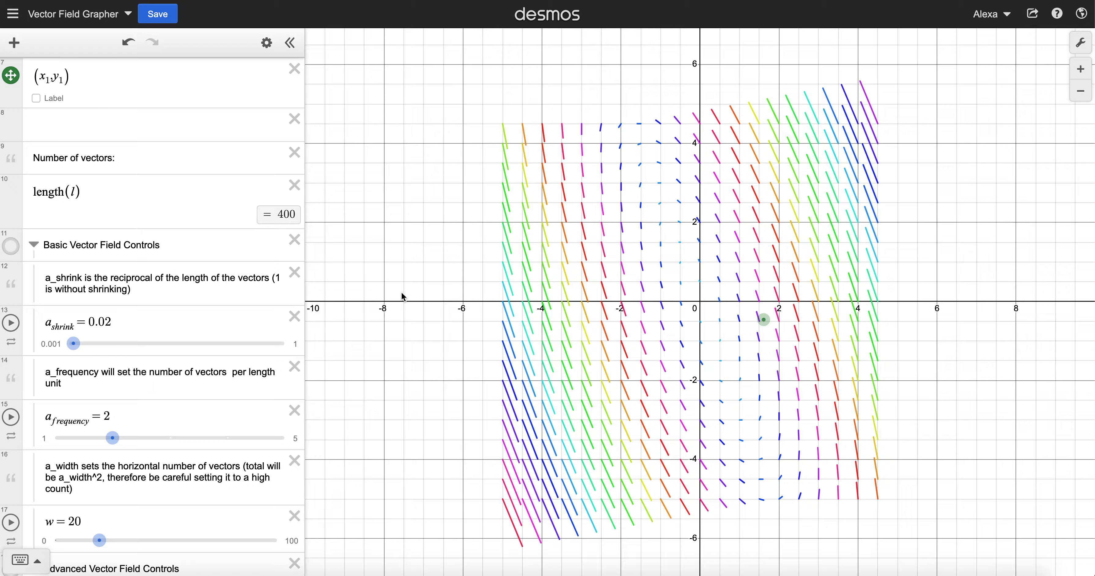
- Try a_frequency at 3 and 4, and return it to 2
scroll(140, 417, down, 3)
scroll(140, 418, up, 2)
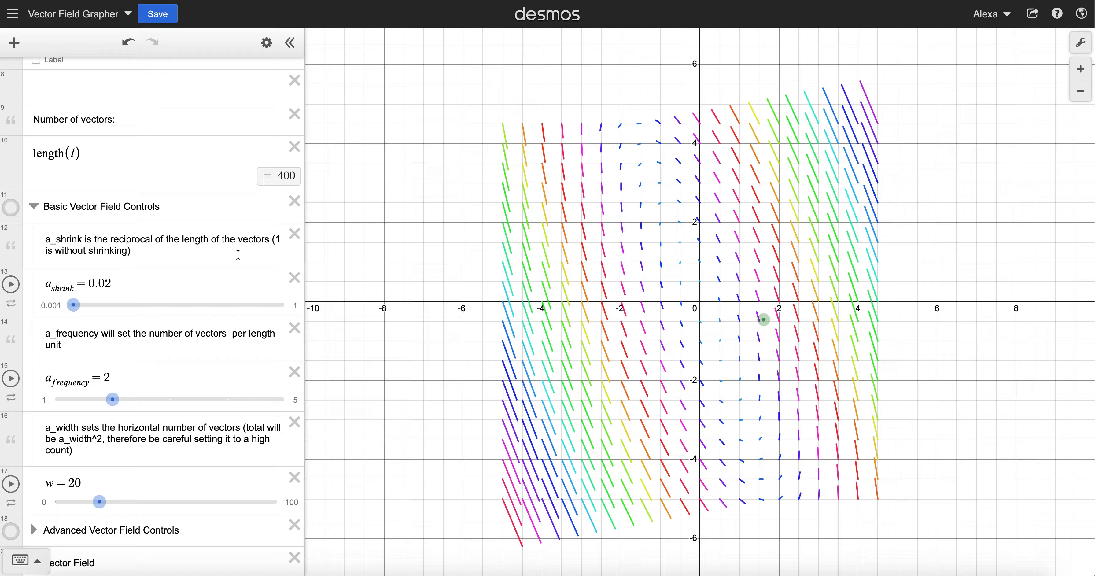
scroll(243, 347, down, 3)
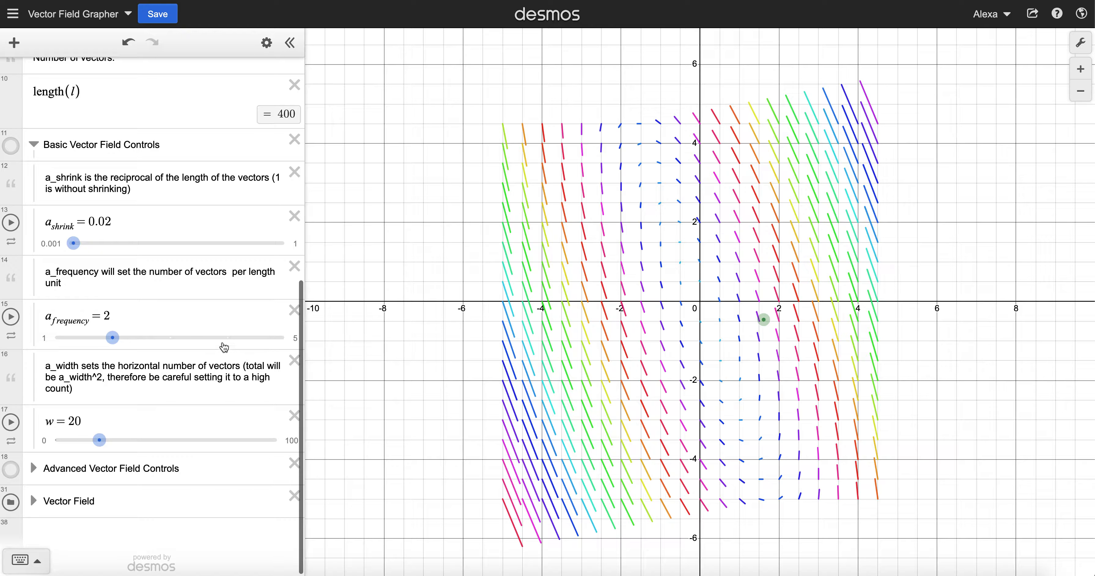
click(170, 337)
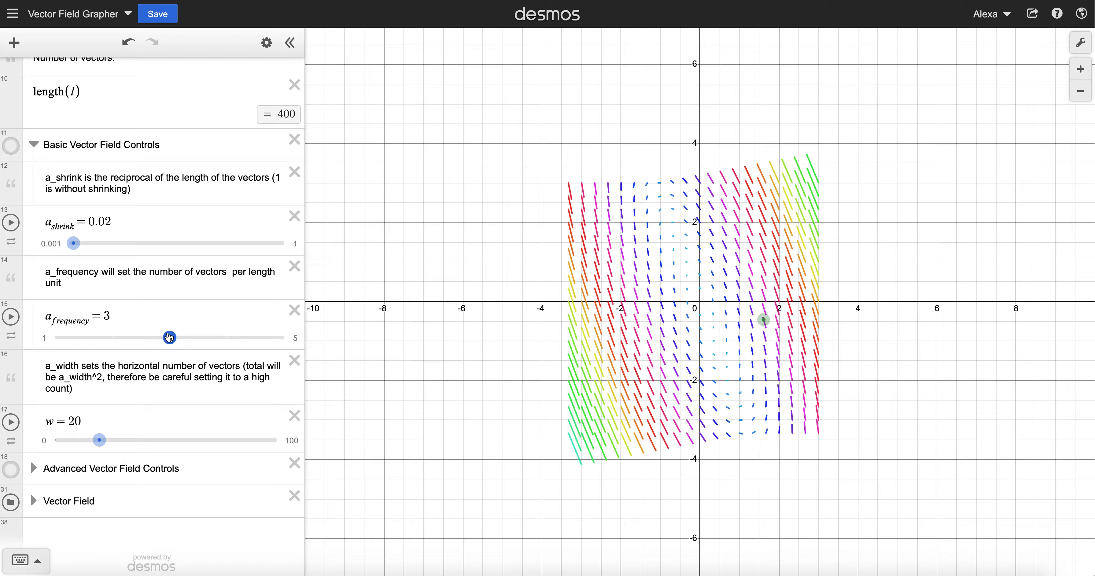
click(212, 338)
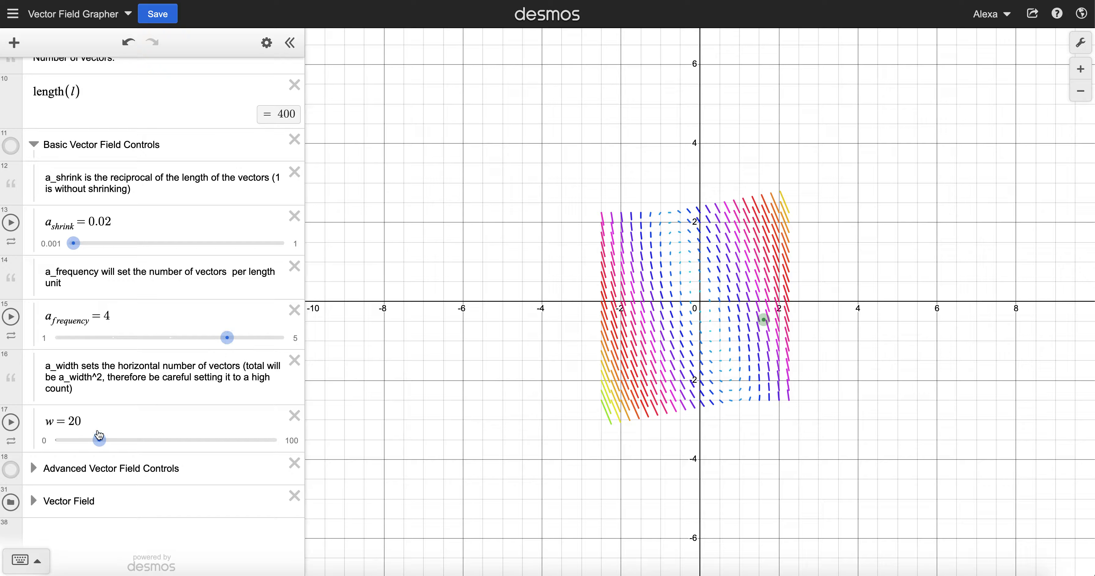
scroll(99, 435, down, 1)
click(170, 336)
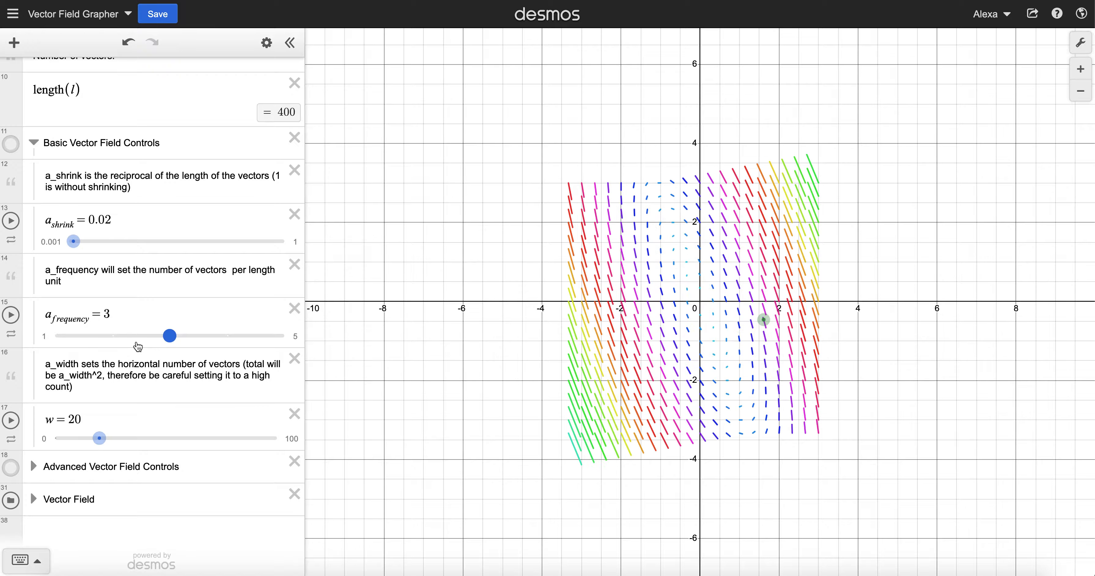
click(112, 336)
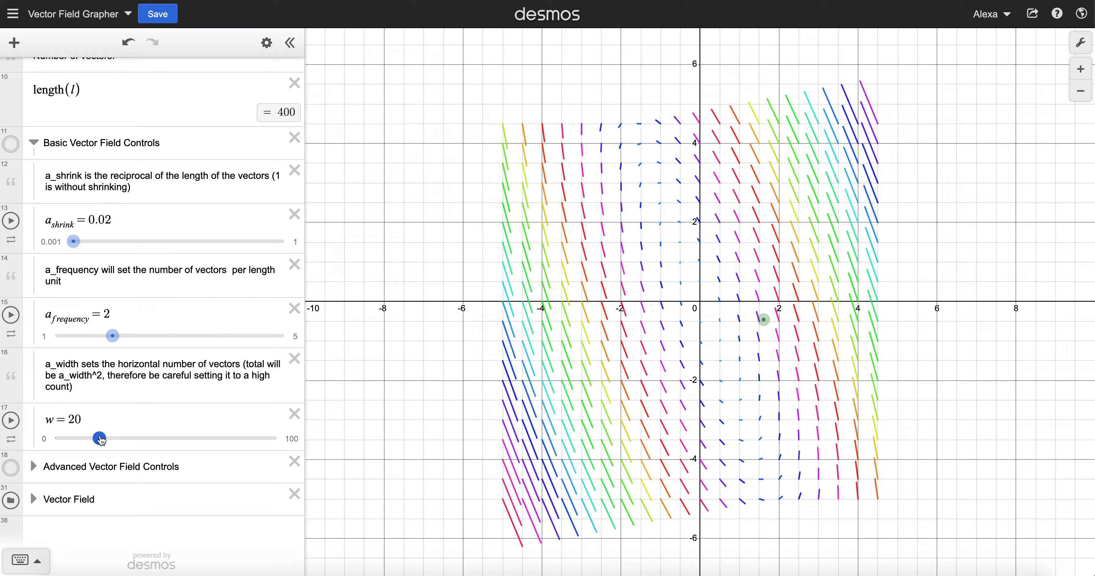
- Replace a_width with W at the start of the horizontal vector count note, and set w to 16
double_click(57, 364)
text(W)
mouse_move(101, 440)
mouse_down()
mouse_move(125, 443)
mouse_move(68, 433)
mouse_move(85, 435)
mouse_up()
- Expand the Advanced Vector Field Controls folder, and switch a_interpolate to 0 and back to 1
click(34, 466)
scroll(127, 425, down, 5)
drag(280, 351, 51, 350)
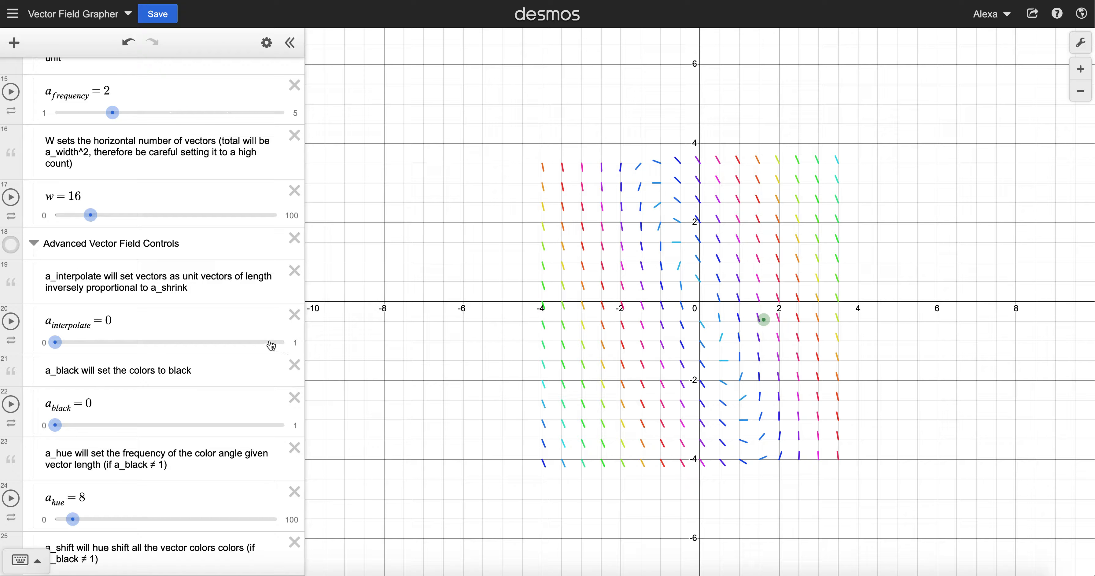
drag(55, 343, 489, 342)
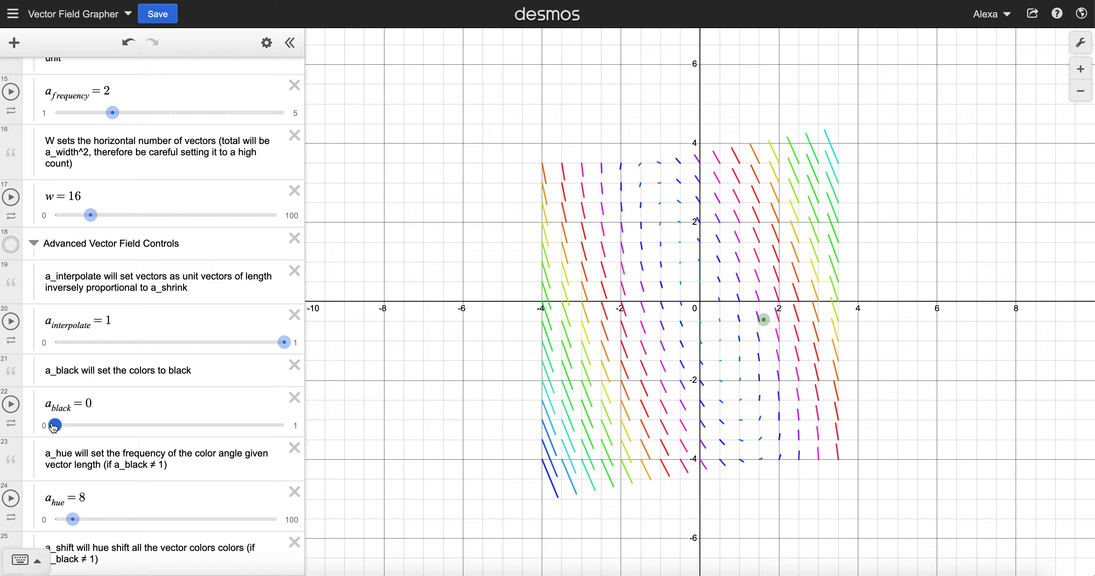
- Switch a_black to 1 and back to 0, and turn reverse contrast on and off again
drag(54, 425, 387, 431)
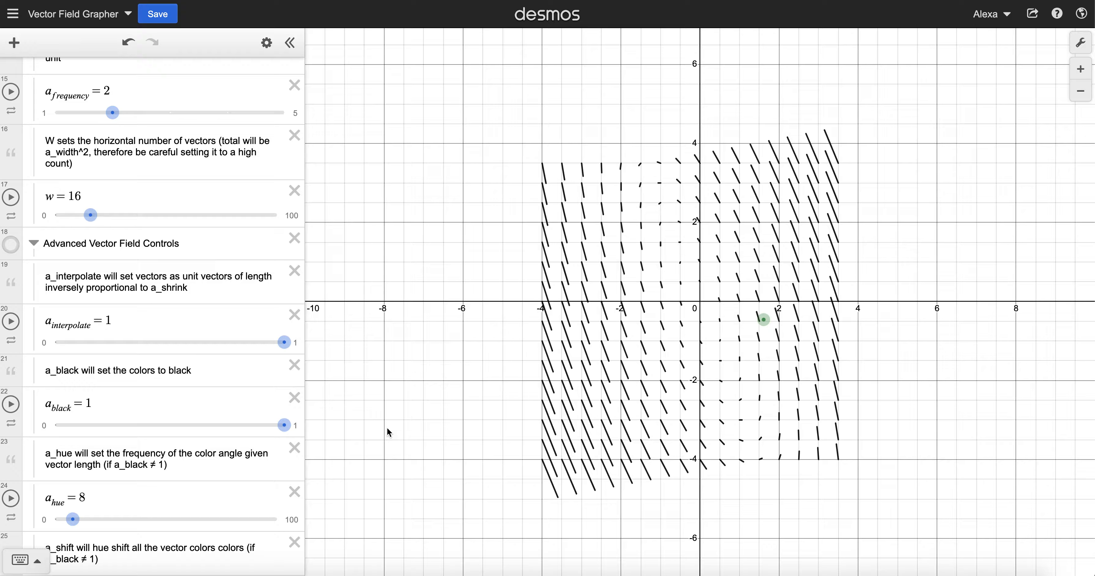
drag(284, 425, 55, 426)
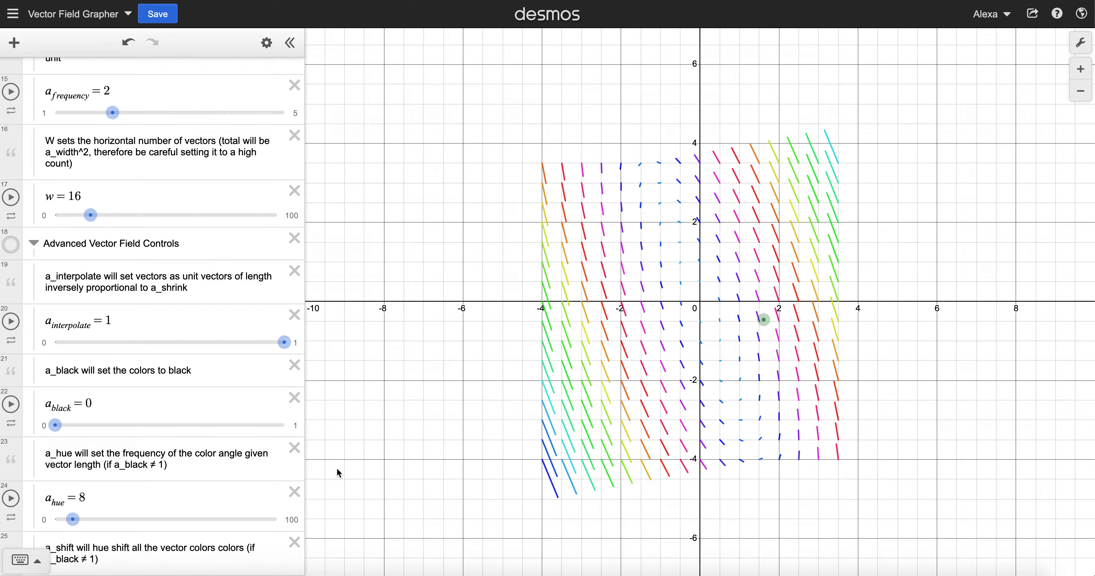
scroll(242, 459, down, 3)
click(1080, 43)
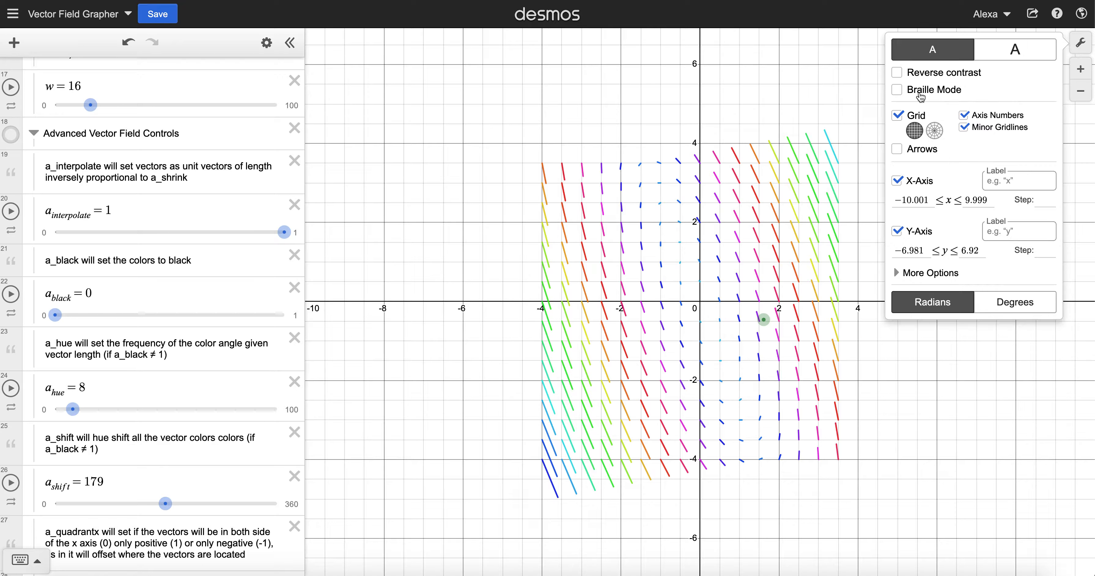
click(903, 74)
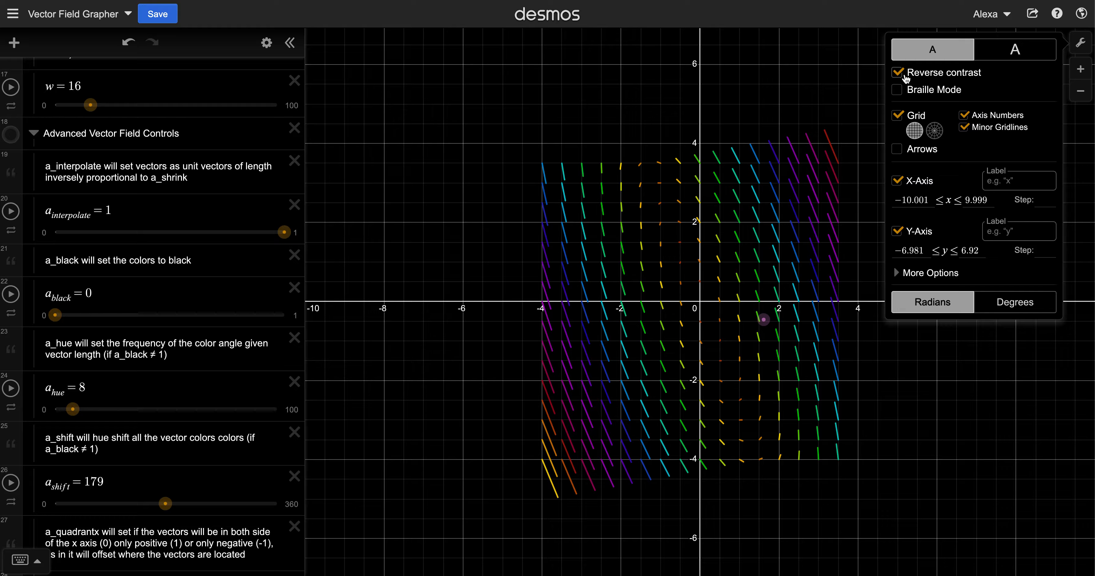
click(898, 73)
click(645, 124)
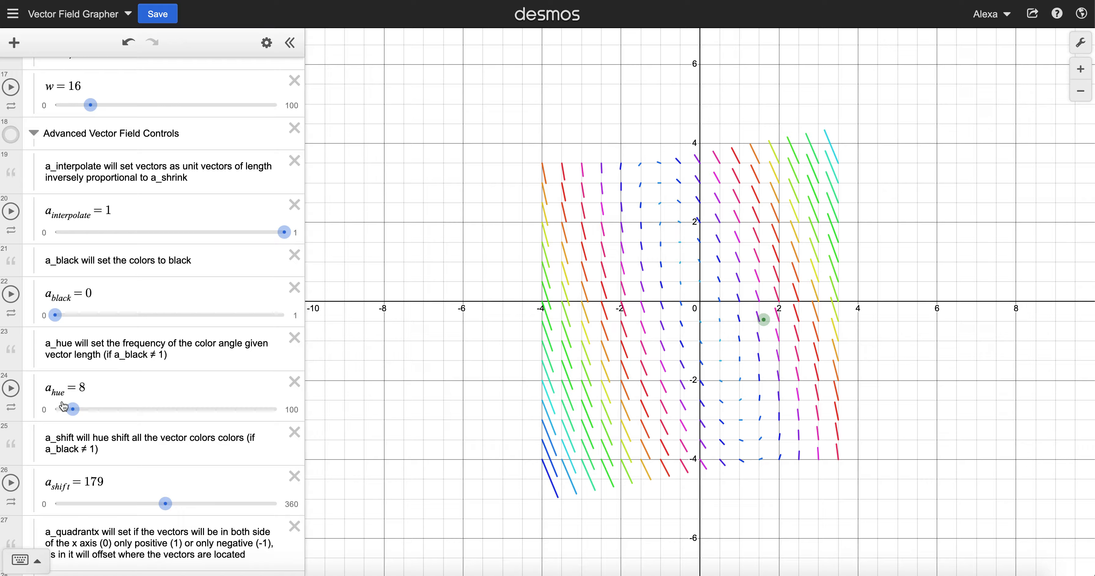
- Raise a_hue to 56, and lower it to 6.4
scroll(63, 406, down, 2)
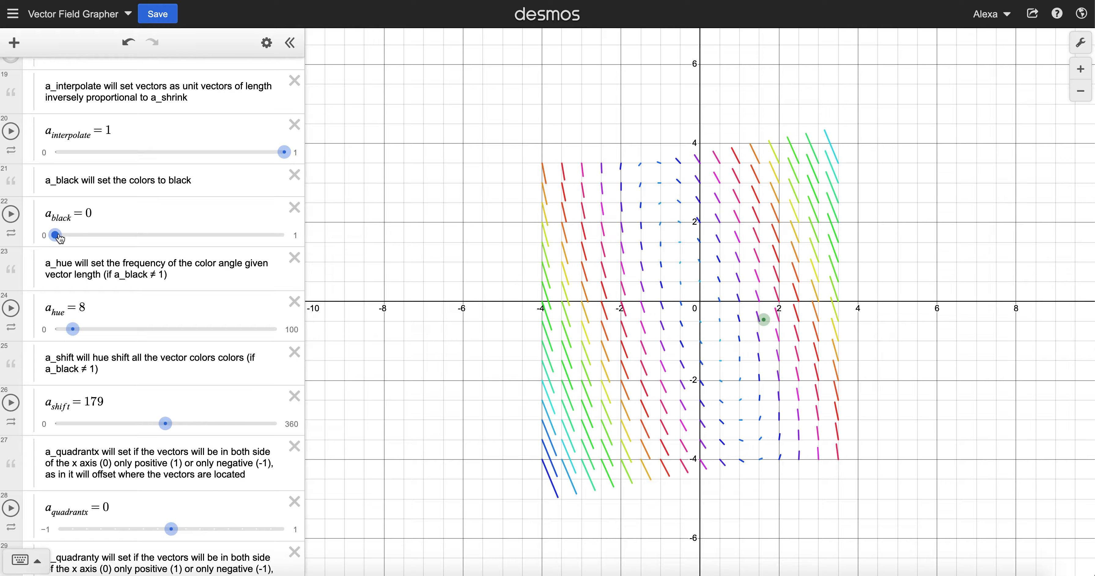
scroll(64, 277, down, 1)
drag(74, 318, 181, 328)
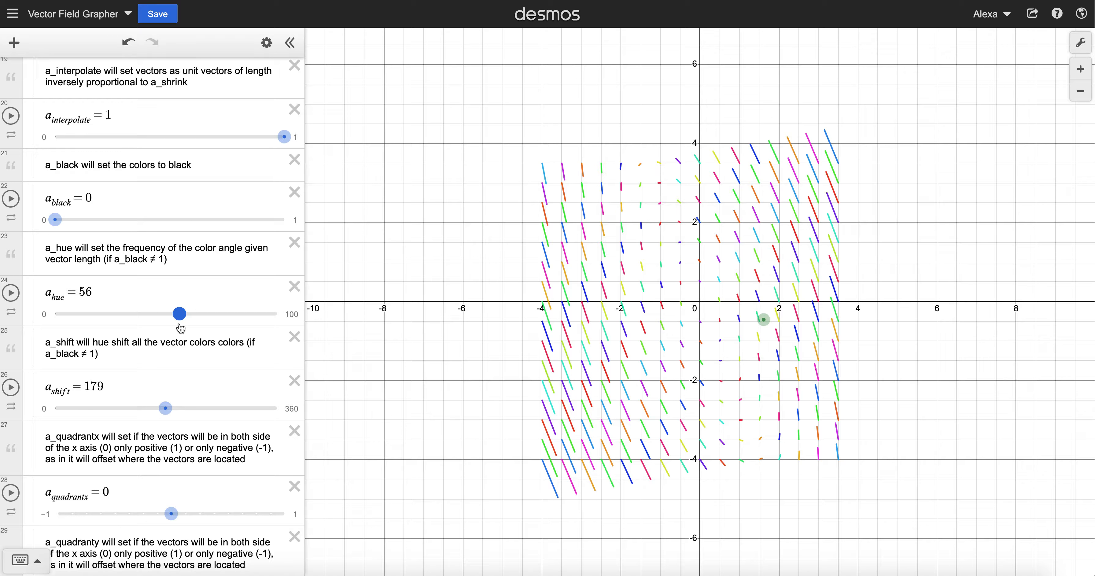
drag(181, 327, 71, 302)
- Lower a_shift towards the start of its range, and start animating it
drag(165, 410, 67, 428)
click(11, 387)
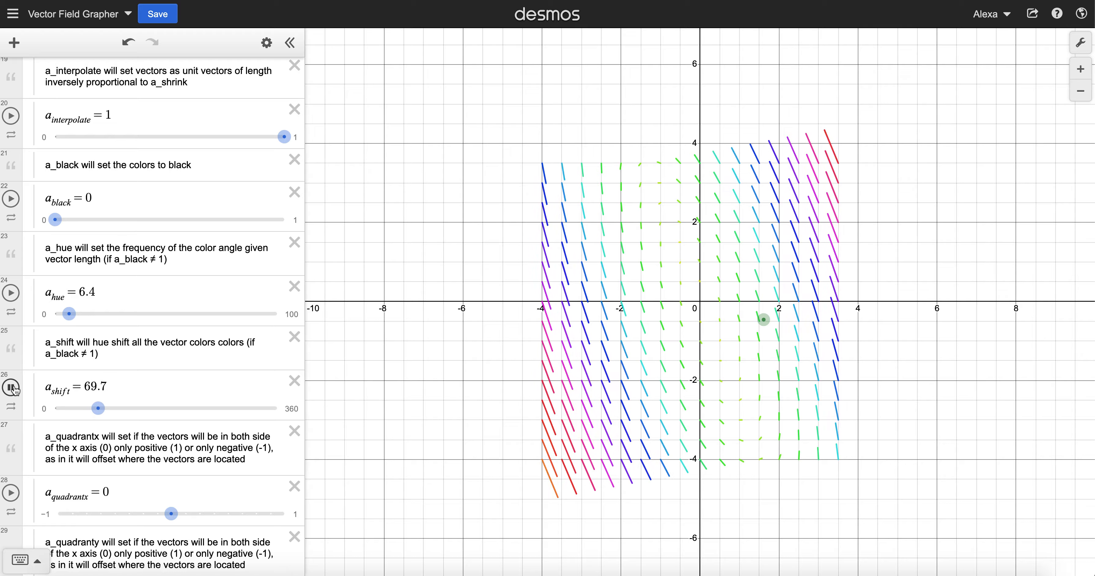
- Offset the vectors by setting a_quadrantx to -0.125, and reset it to 0
scroll(109, 485, down, 3)
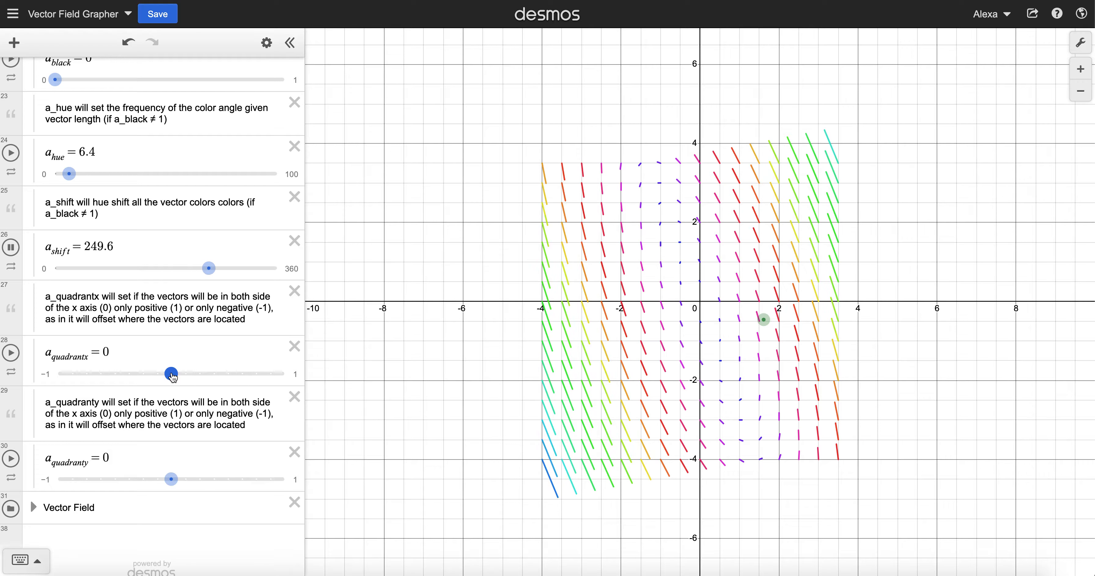
mouse_move(172, 376)
mouse_down()
mouse_move(268, 377)
mouse_move(121, 376)
mouse_move(155, 376)
mouse_up()
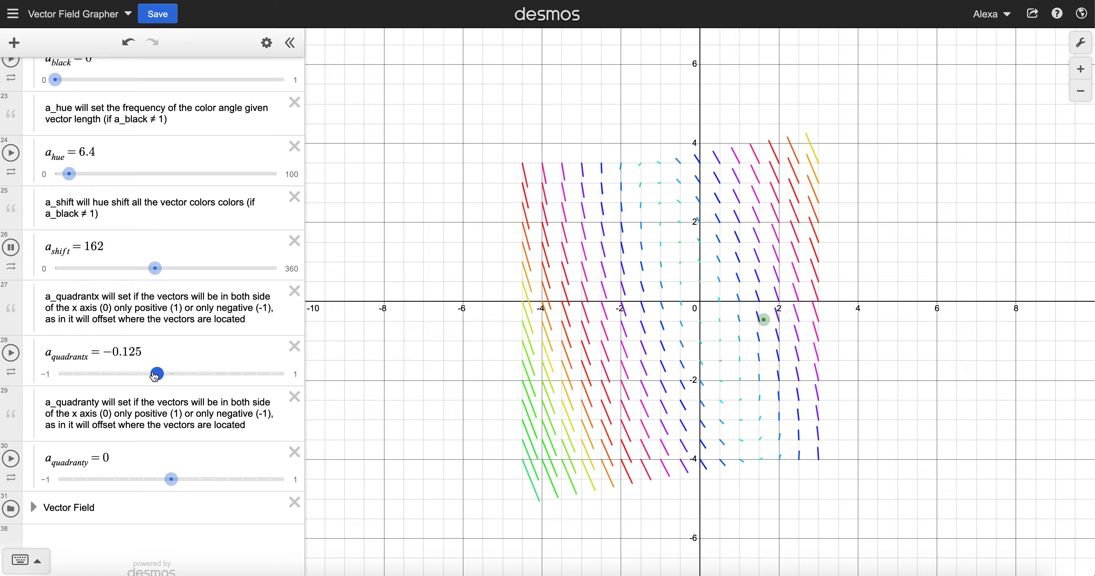
click(142, 352)
key(BackSpace)
key(BackSpace)
key(BackSpace)
key(BackSpace)
key(BackSpace)
key(BackSpace)
text(0)
click(489, 313)
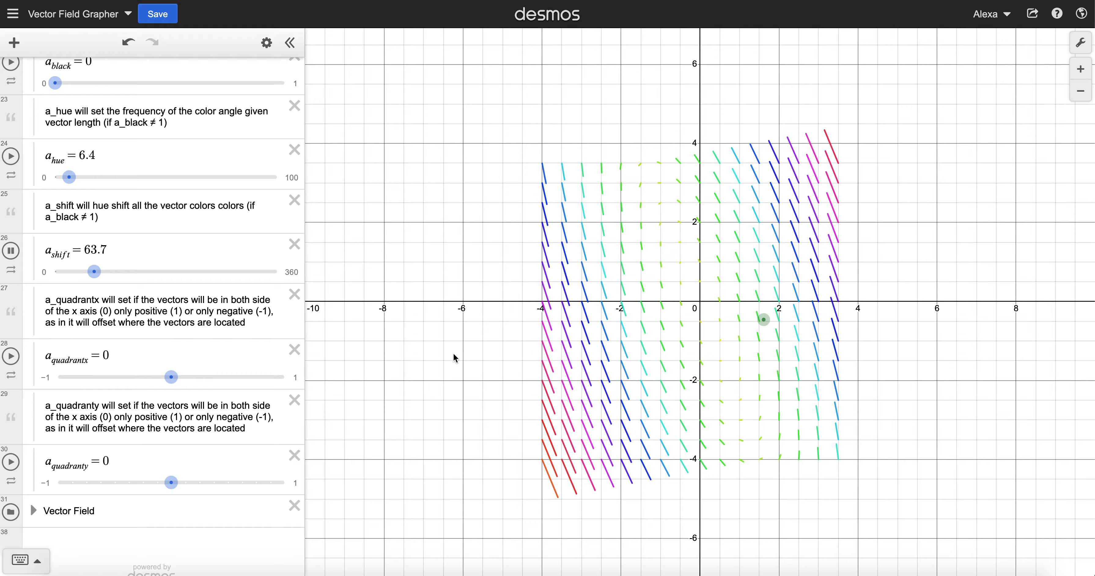
- Stop the a_shift animation, and collapse the vector field control folders in favour of the expanded Vector Field folder
click(11, 251)
scroll(156, 399, up, 7)
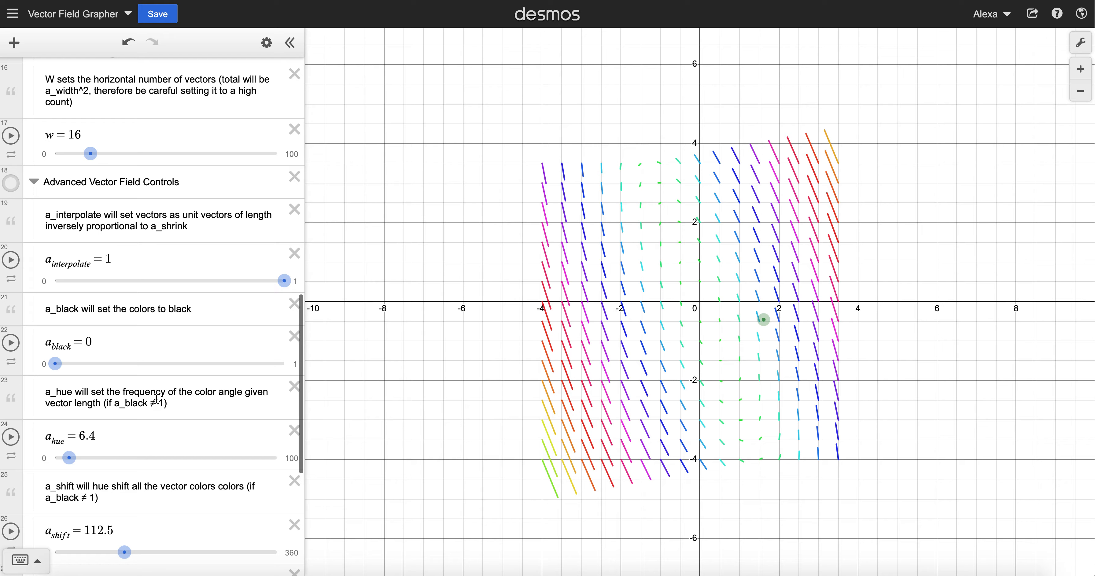
click(33, 191)
click(33, 498)
scroll(39, 508, down, 8)
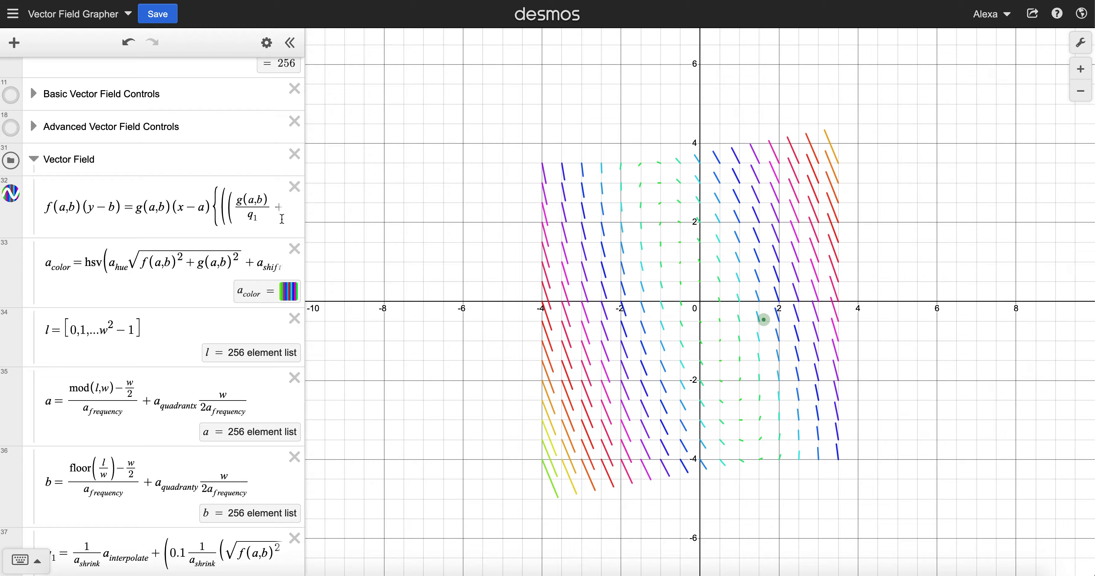
- Widen the expression list to read the Vector Field formulas, and collapse that folder
drag(305, 228, 478, 263)
drag(409, 266, 387, 283)
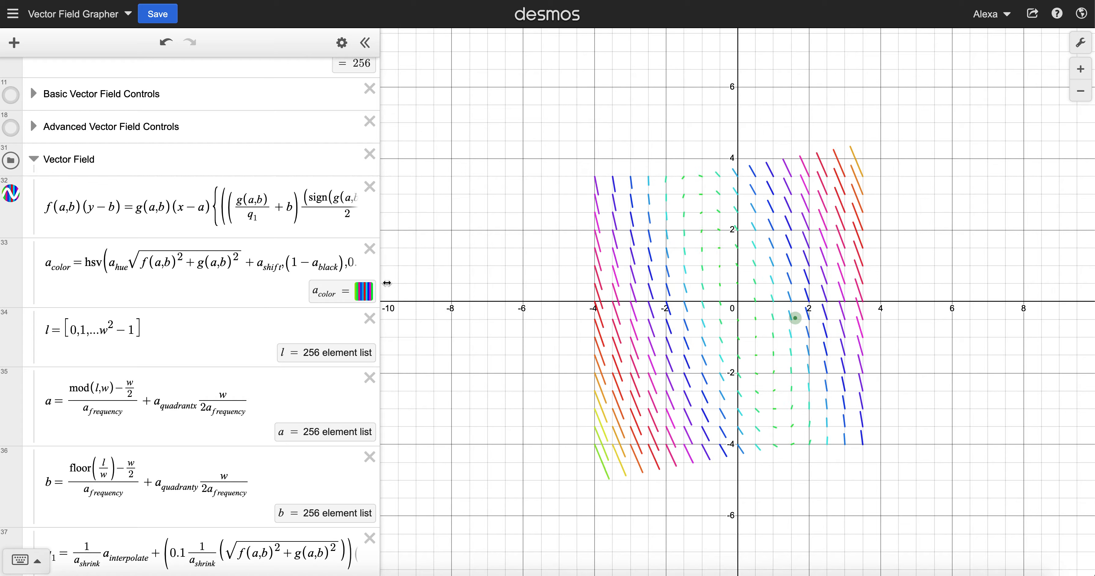
scroll(223, 224, down, 3)
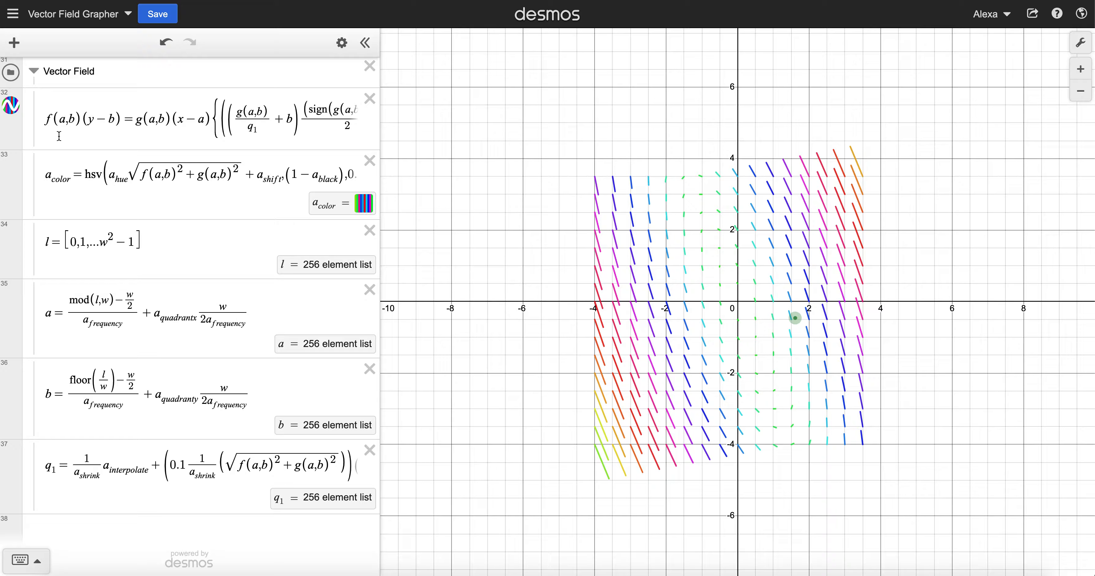
click(34, 71)
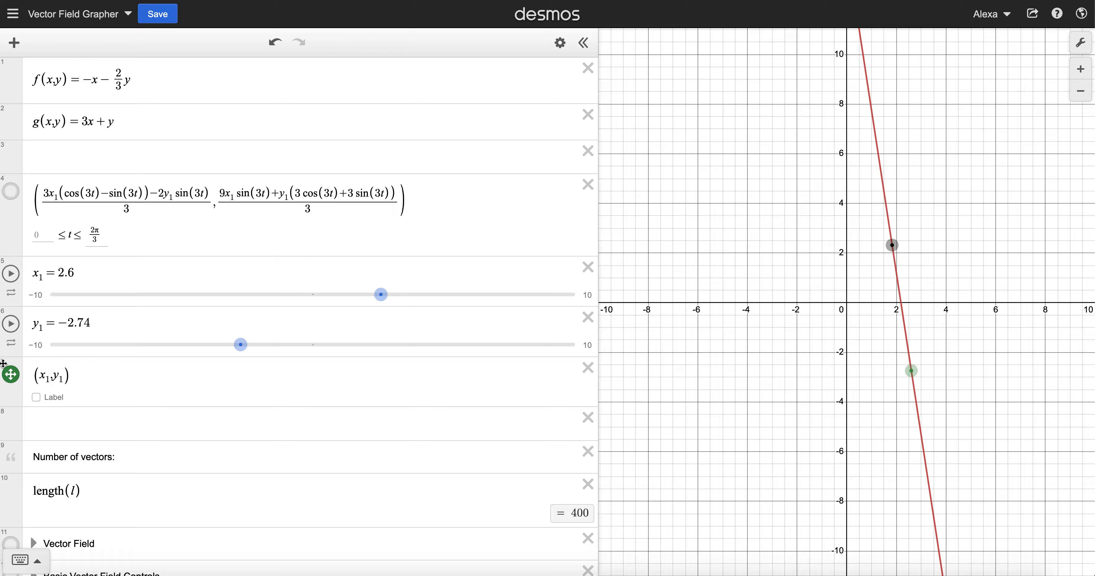
- Hide the offset point and the line through (x₁, y₁) in the Demonstration folder
scroll(43, 396, down, 20)
scroll(40, 390, up, 8)
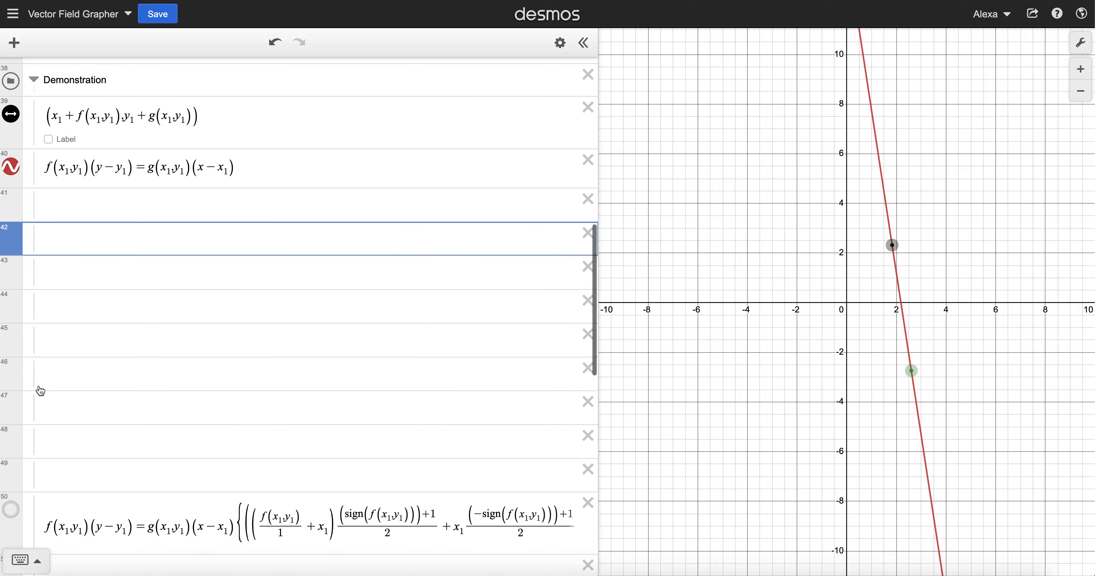
click(11, 306)
click(11, 256)
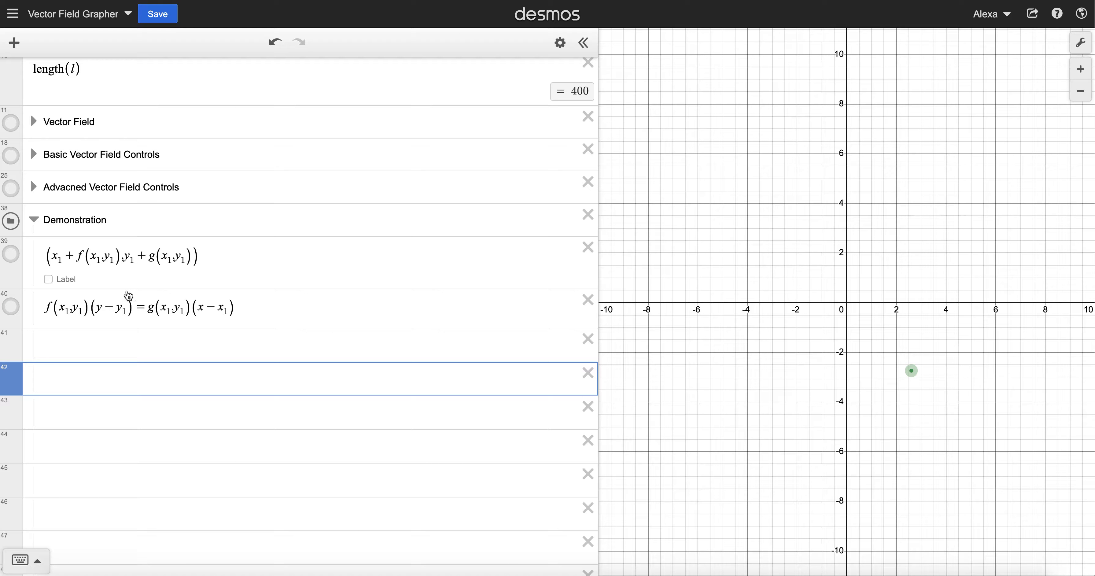
- Move the point (x₁, y₁) to about (1, 2.1), and show the Demonstration folder's offset point
scroll(298, 306, up, 2)
drag(755, 367, 755, 365)
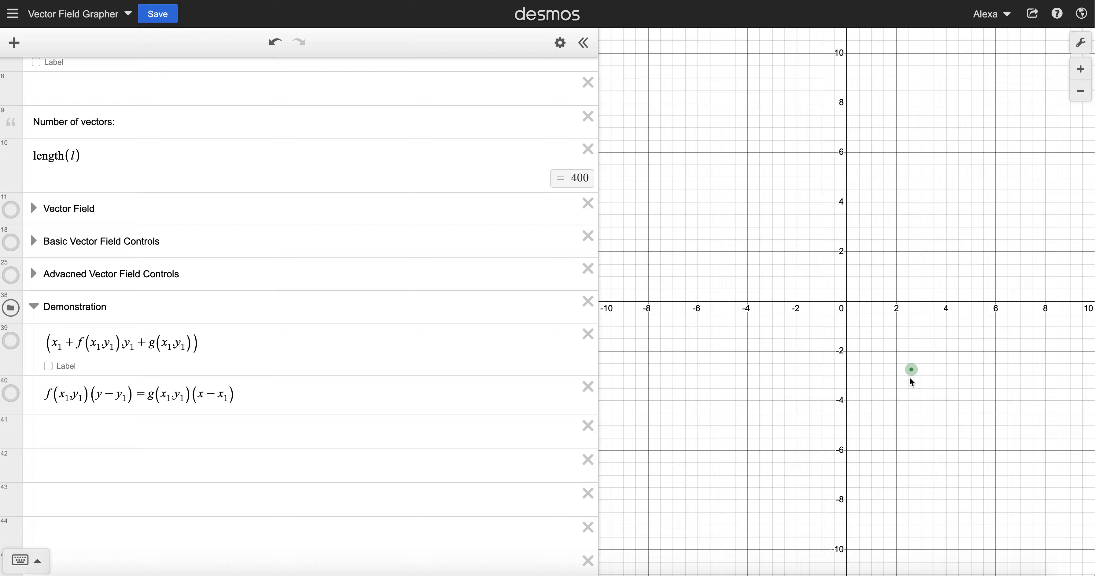
drag(911, 370, 868, 251)
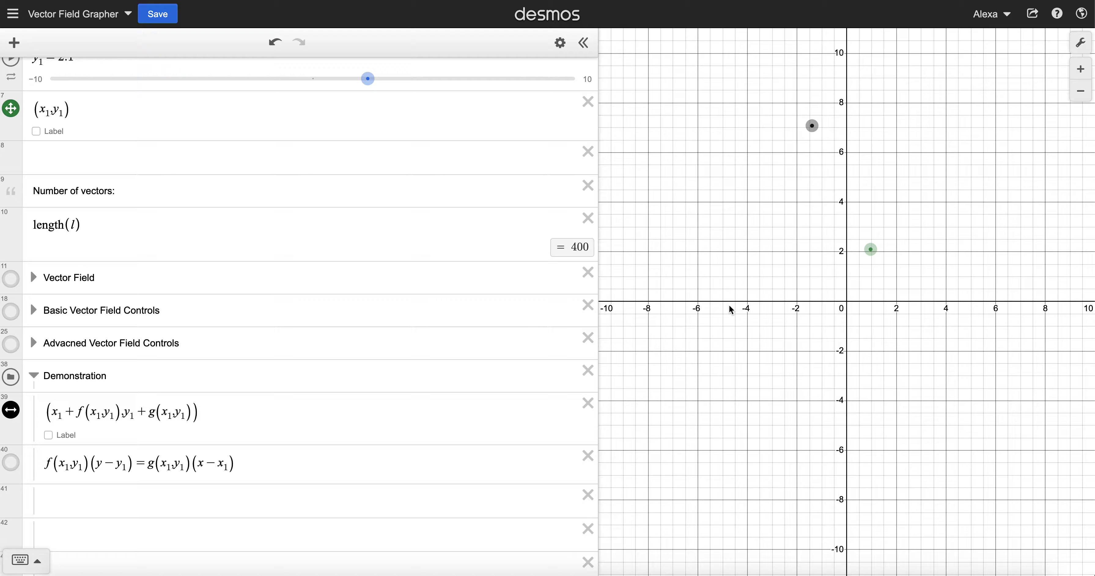
- Show the line f(x₁,y₁)(y−y₁)=g(x₁,y₁)(x−x₁), and move the point (x₁, y₁) to about (1.1, 2.4)
scroll(297, 340, down, 2)
click(11, 409)
mouse_move(871, 249)
mouse_down()
mouse_move(863, 213)
mouse_move(783, 246)
mouse_move(880, 250)
mouse_move(890, 284)
mouse_move(850, 356)
mouse_move(808, 325)
mouse_move(816, 268)
mouse_move(884, 239)
mouse_up()
- In row 42 of the Demonstration folder, graph x with the domain restriction {−1≤x<1}
scroll(458, 360, down, 3)
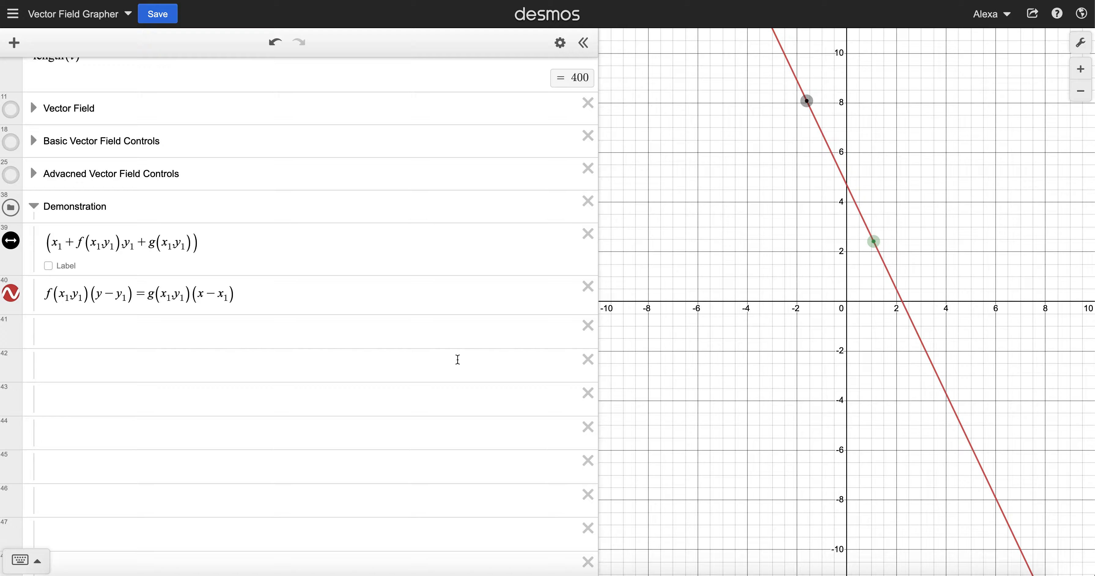
click(457, 360)
text(x{)
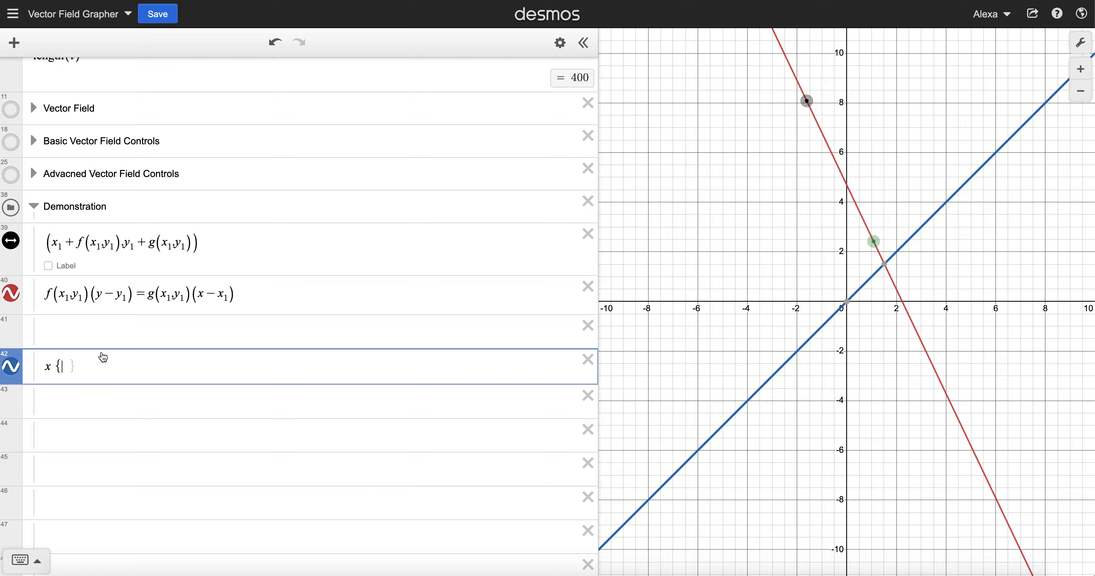
text(-1>)
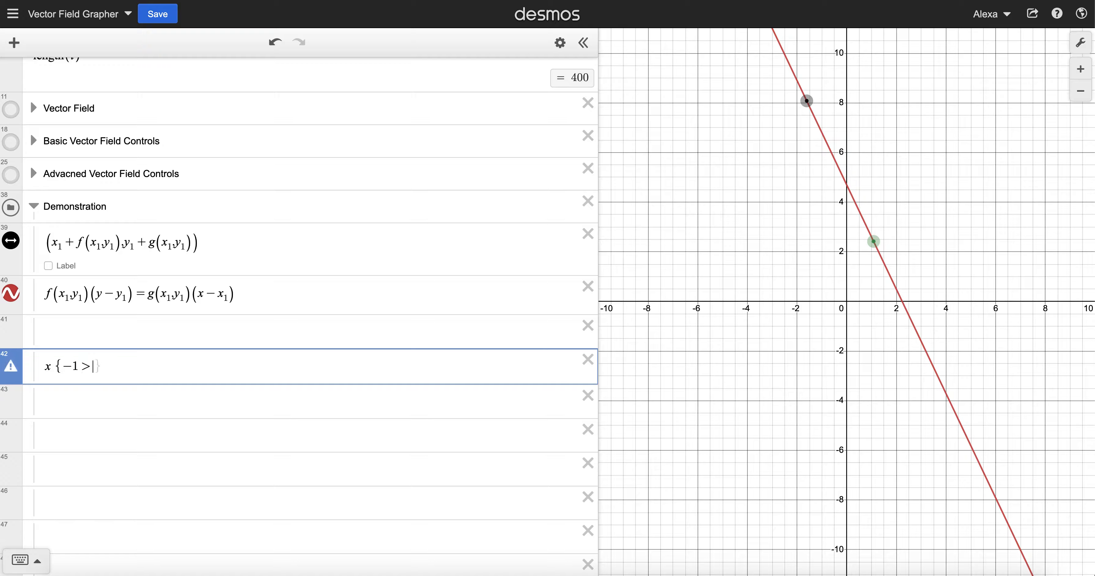
text(x)
key(BackSpace)
key(BackSpace)
text(<=x<1)
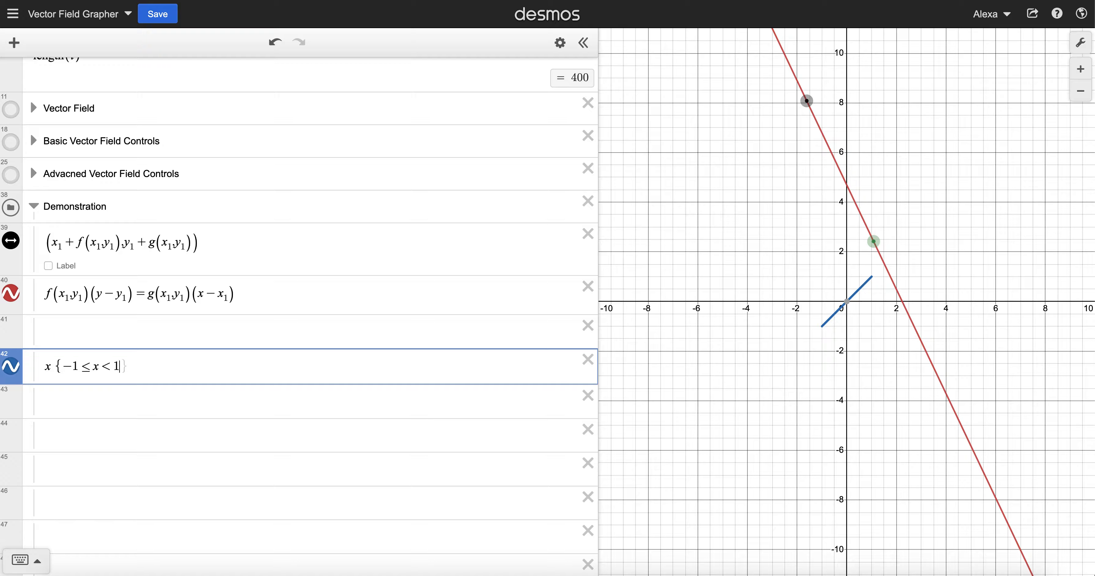
- Reverse the domain bounds of the row 42 expression so the restriction reads {1≤x<−1}
key(Left)
key(Left)
key(Left)
key(Left)
key(Left)
key(BackSpace)
key(Right)
key(Right)
key(Right)
key(Right)
text(-)
- Examine the sign-function terms in the domain restriction of the row 49 line equation
click(352, 184)
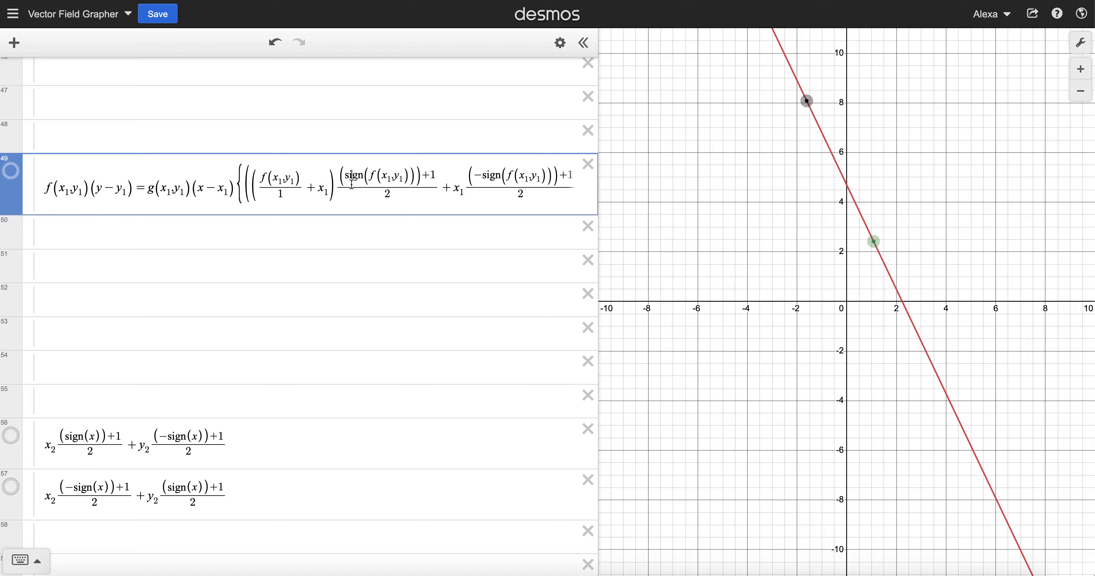
drag(245, 192, 299, 191)
click(299, 191)
drag(247, 179, 426, 182)
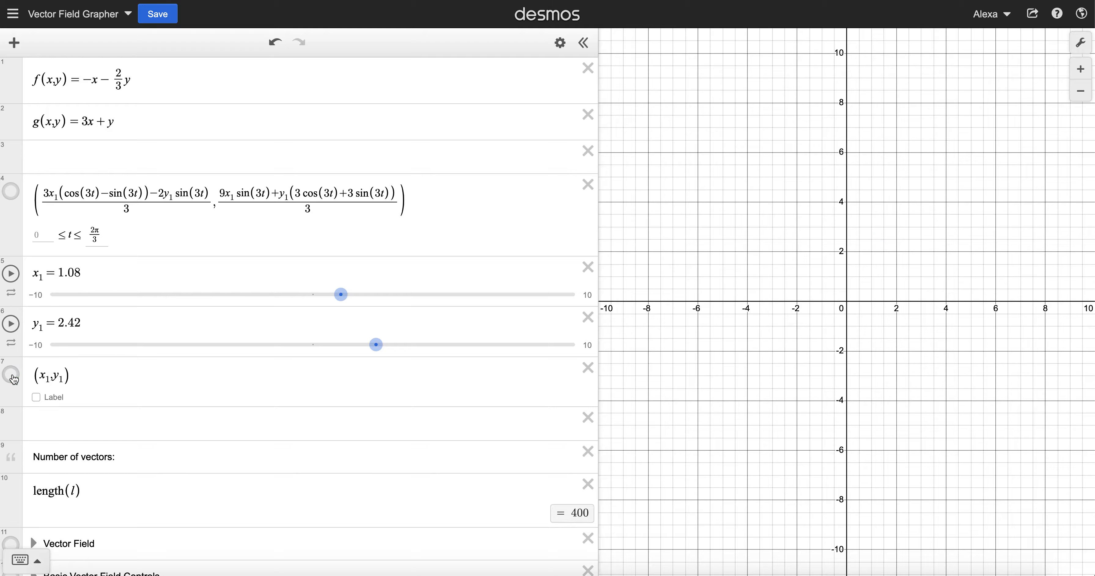
- Graph sign(x) in the empty row 42 of the Demonstration folder
scroll(64, 296, down, 15)
click(64, 297)
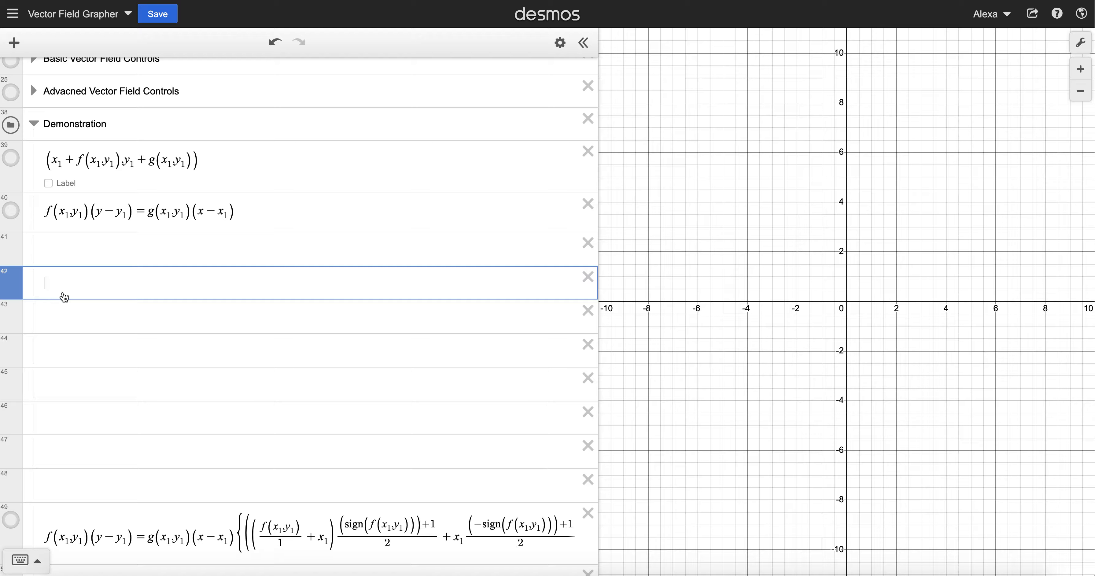
text(sign)
text(())
text(x)
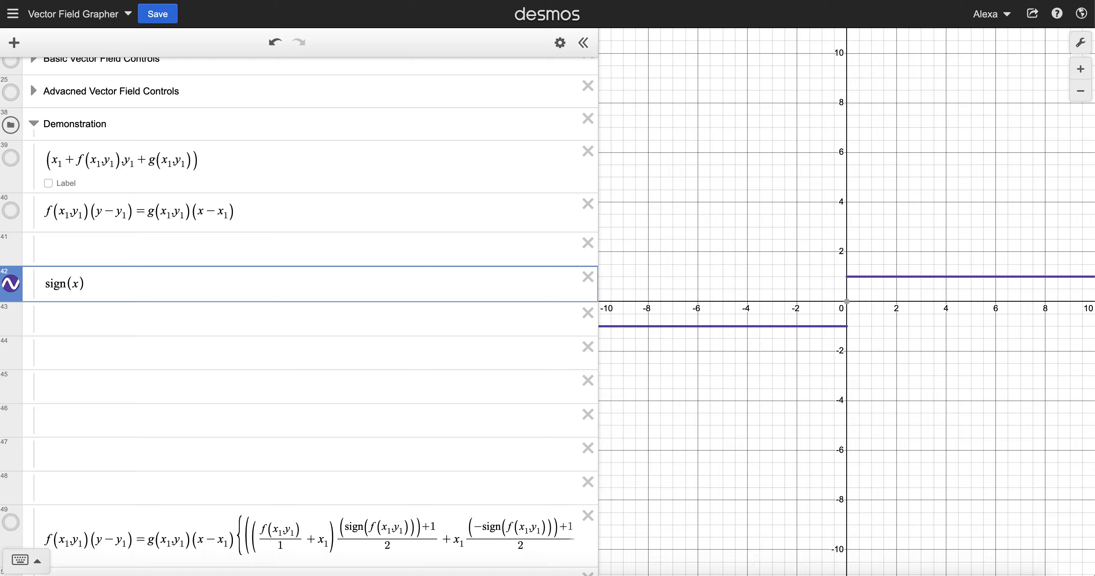
- Graph x/|x| in a new row 43 and hide the sign(x) graph in row 42
key(Return)
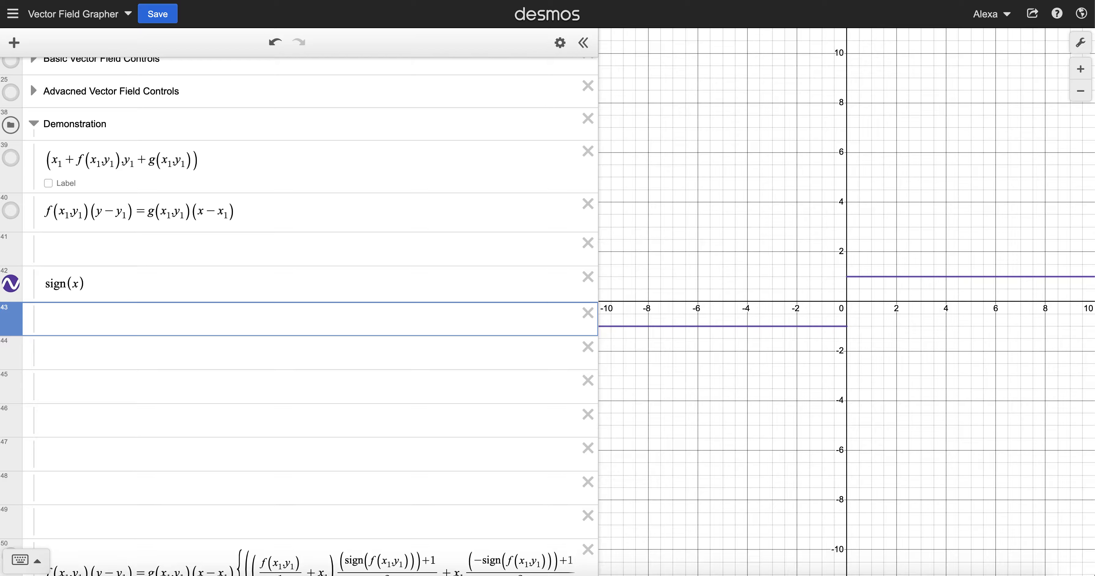
text(x/|)
text(x|)
click(11, 284)
text(|)
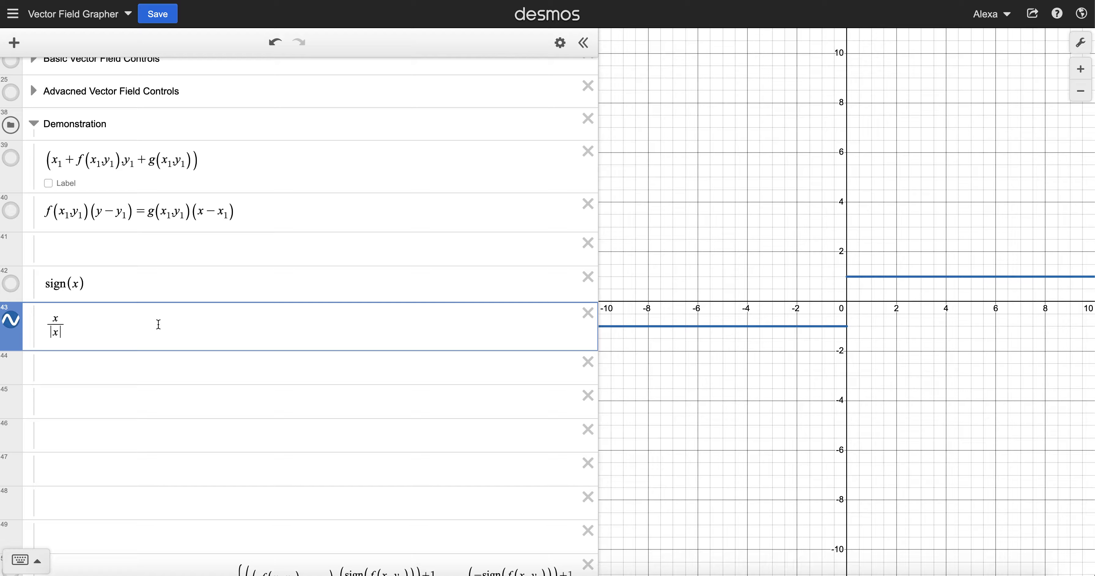
- Show the sign(x) graph again and delete the x/|x| expression in row 43
click(12, 283)
click(587, 315)
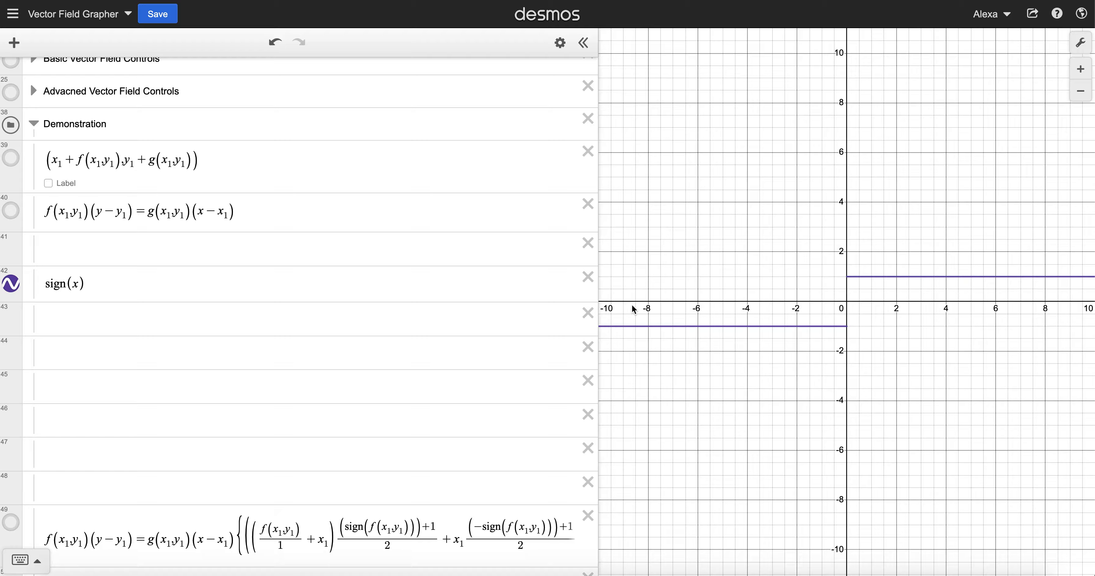
- Add 1 to sign(x) in row 42 and divide the whole expression by 2, giving (sign(x)+1)/2
click(339, 276)
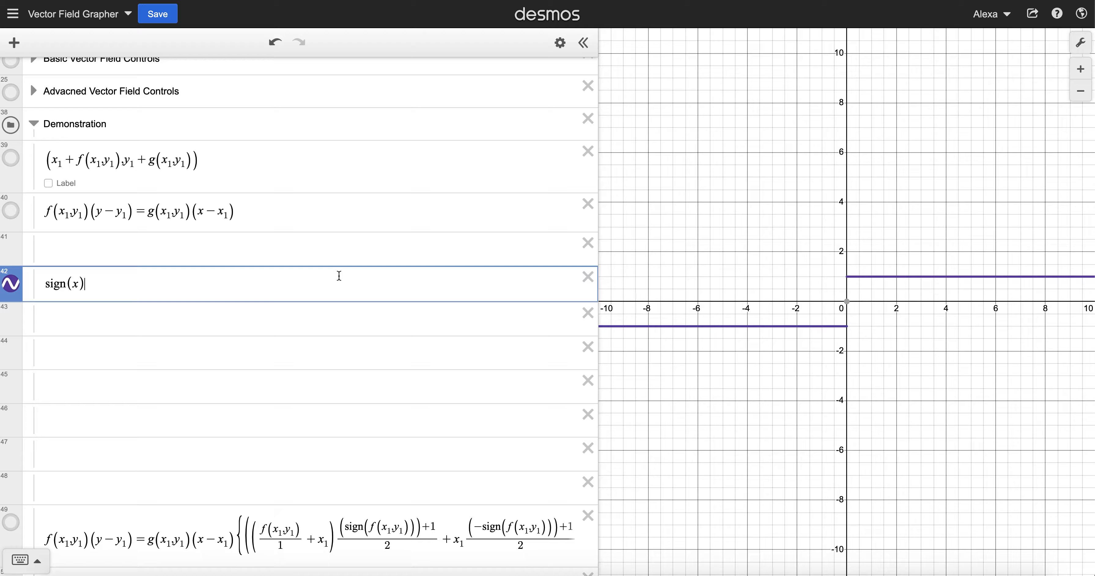
text(+1)
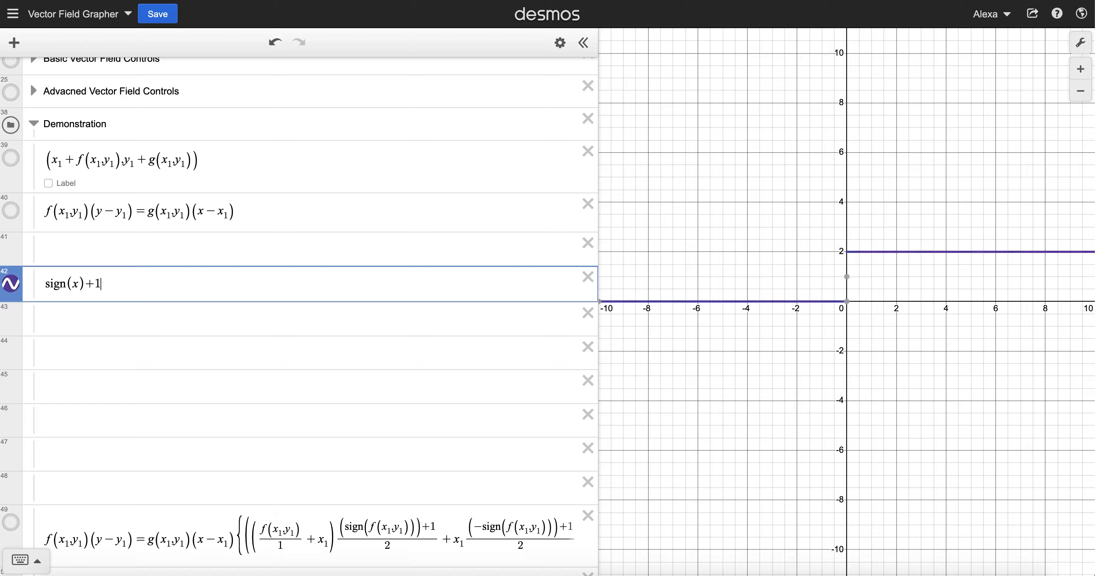
key(shift+Left)
key(shift+Left)
key(shift+Left)
key(shift+Left)
key(shift+Left)
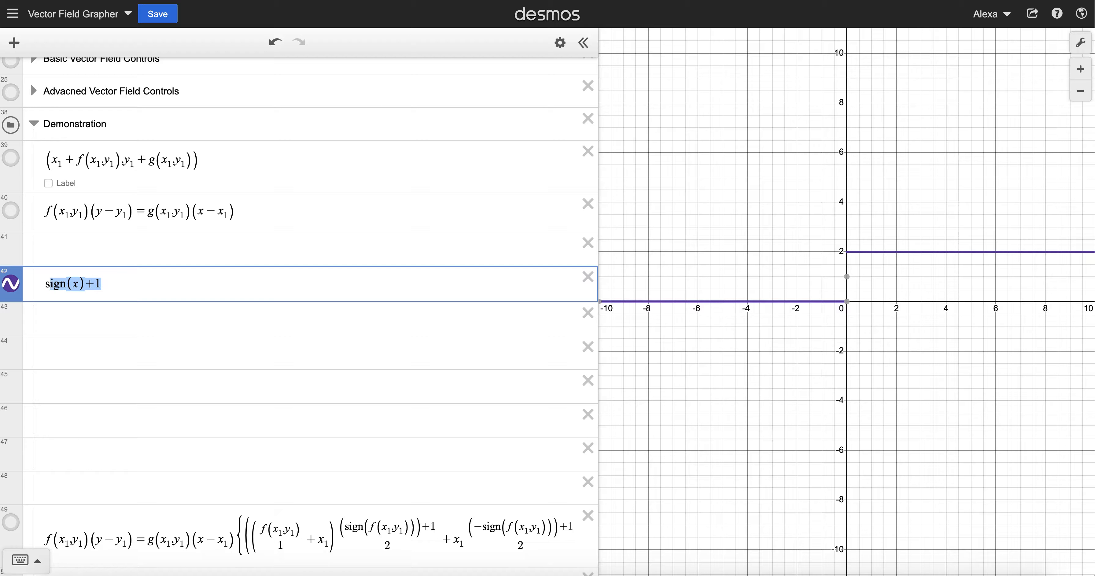
key(Home)
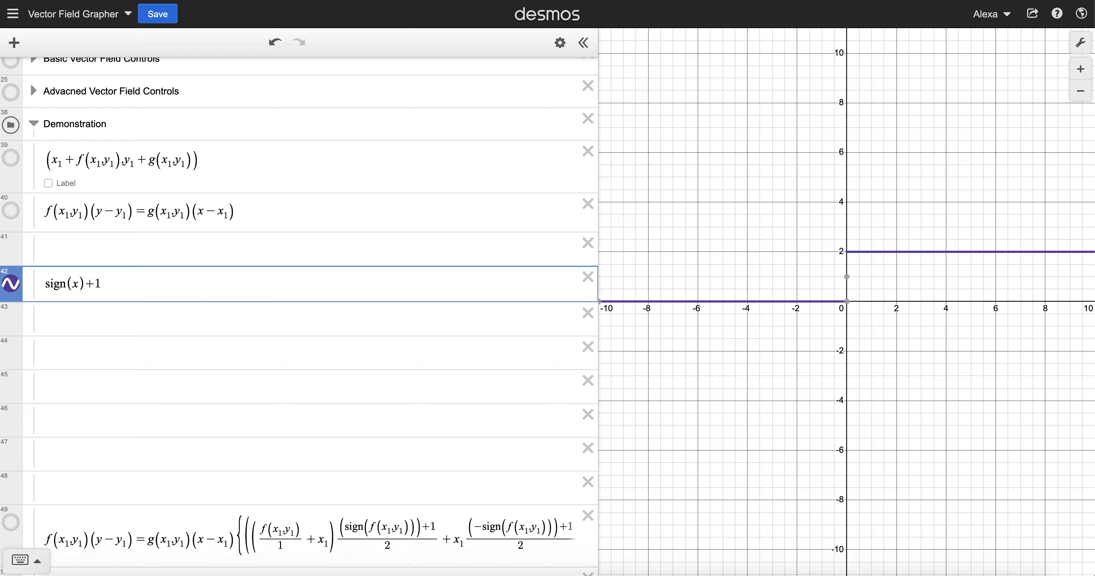
key(shift+End)
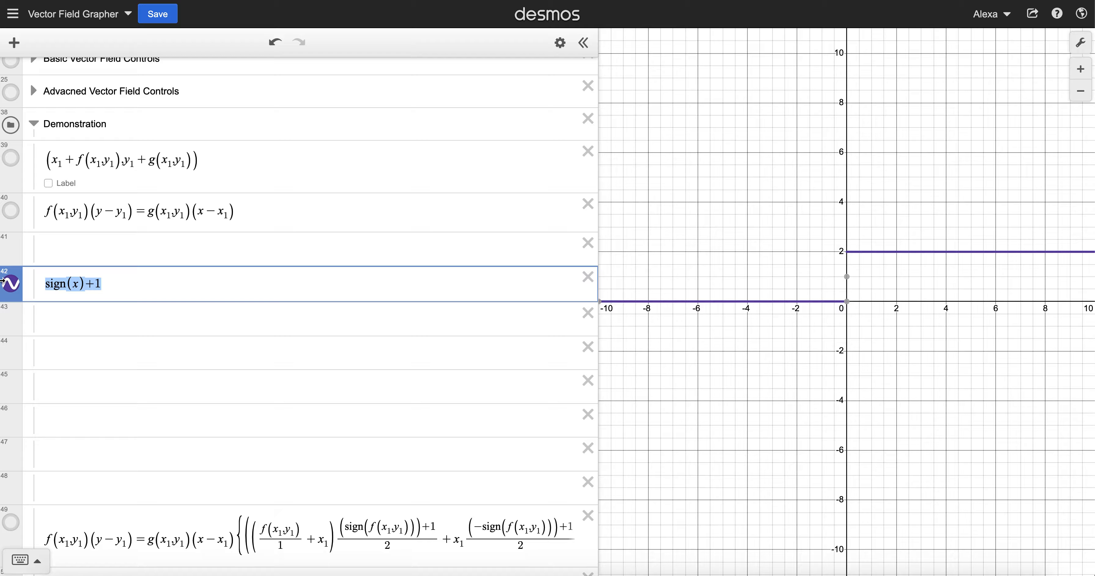
text(/2)
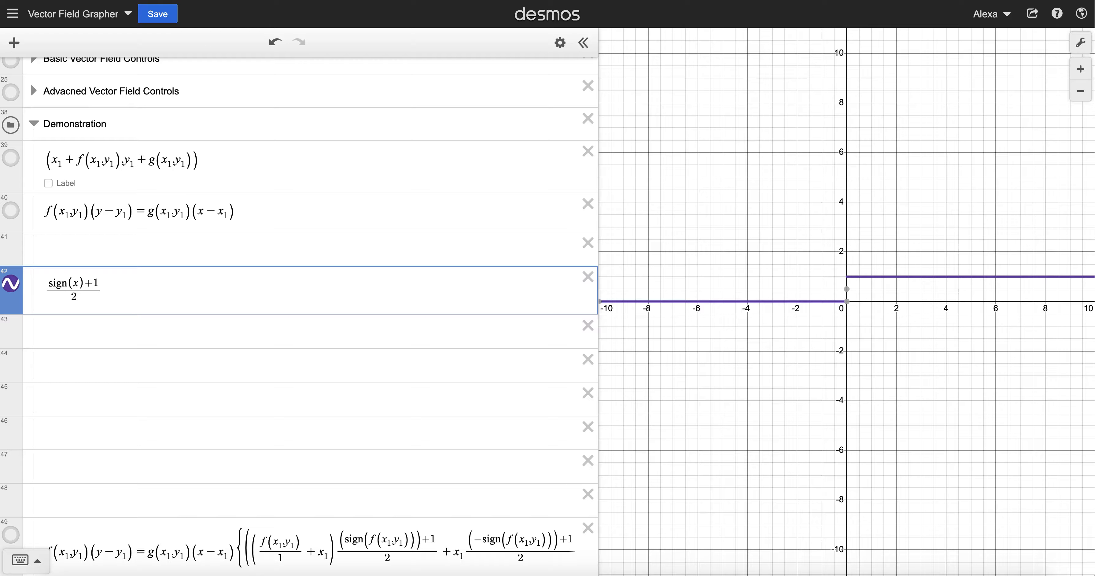
- Inspect the graph of (sign(x)+1)/2 on both sides of x = 0 and at the jump
click(696, 334)
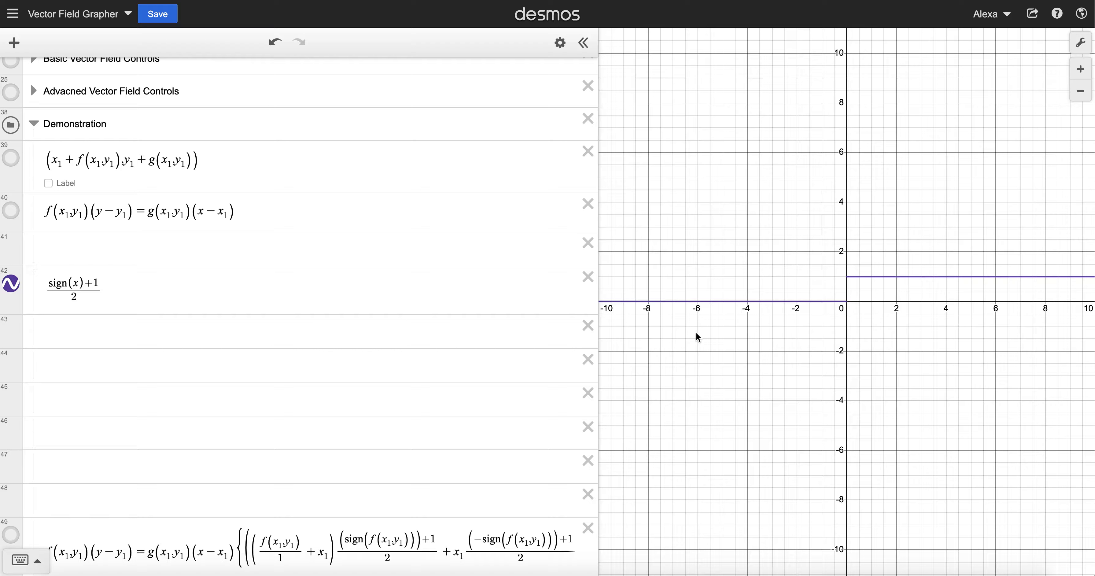
mouse_move(680, 302)
mouse_down()
mouse_move(666, 302)
mouse_move(982, 246)
mouse_up()
drag(851, 297, 848, 300)
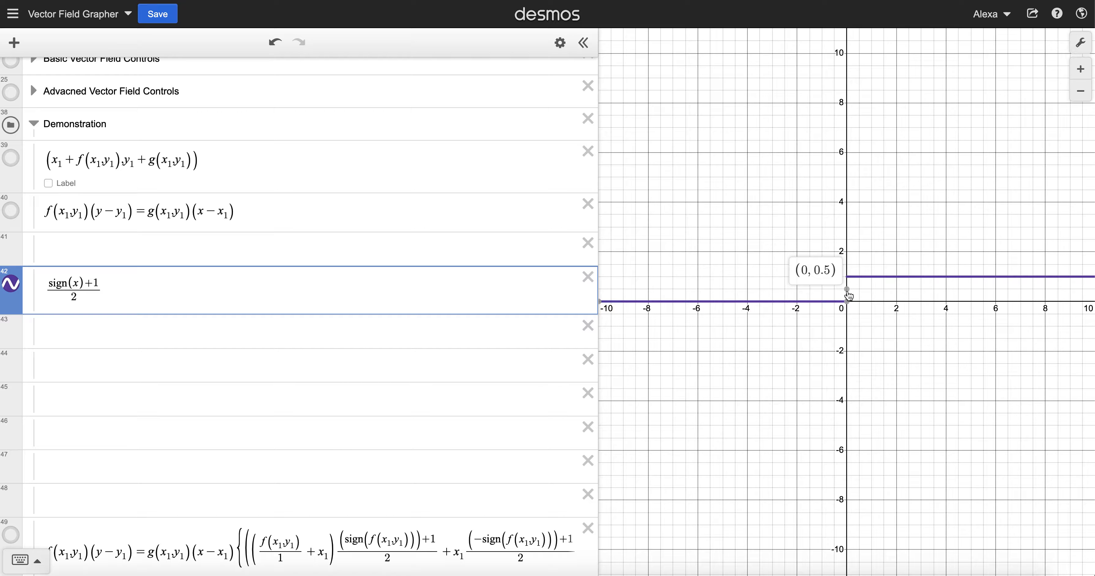
click(895, 193)
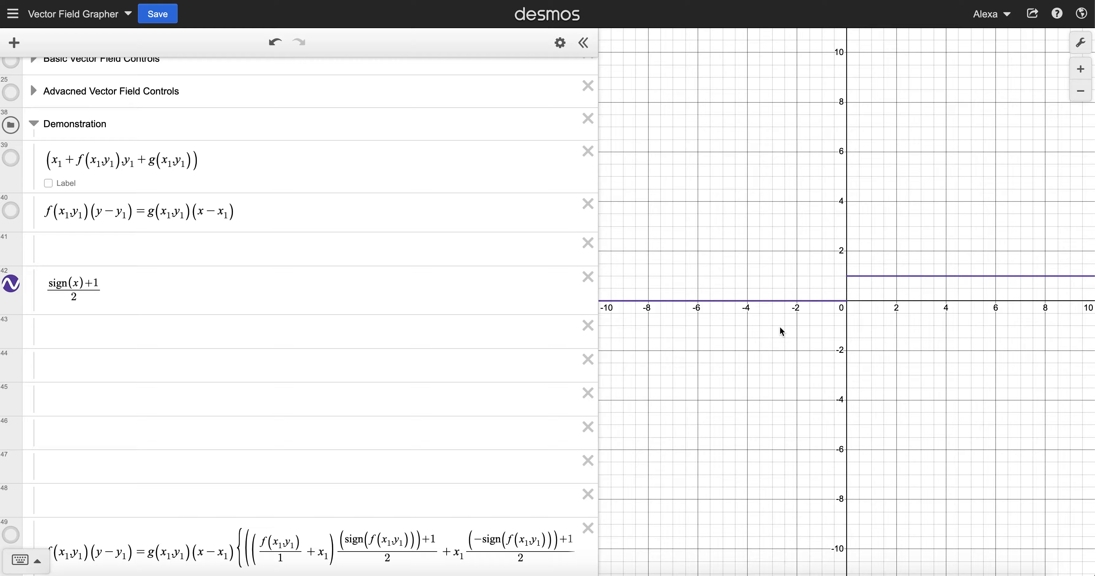
- Change the sign argument in row 42 to 4−x and multiply the fraction by x
click(74, 283)
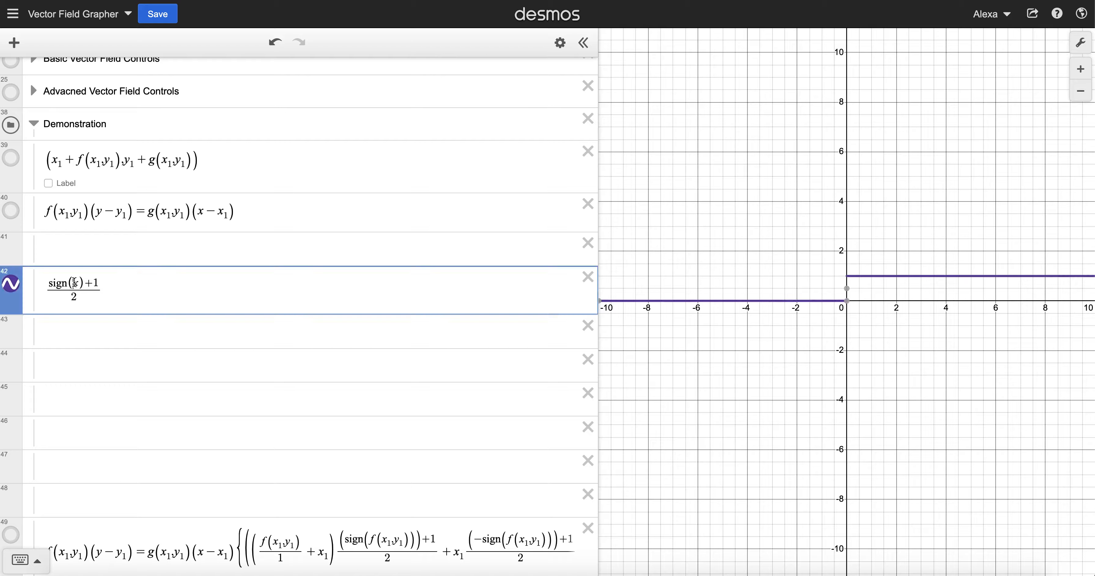
text(4-)
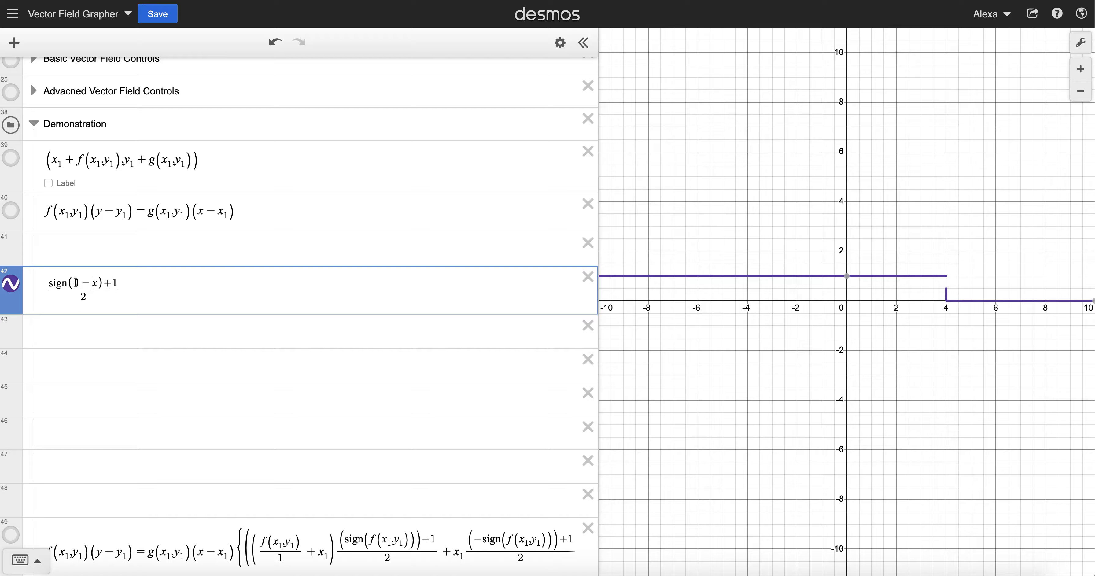
click(145, 300)
text(x)
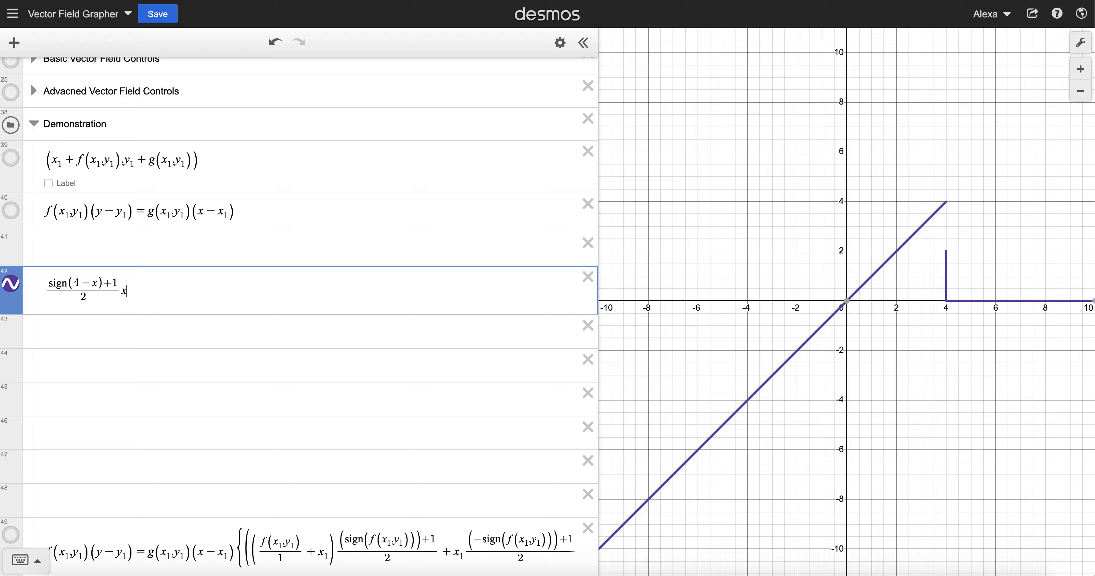
- Remove the x factor from the row 42 expression and delete that row
key(BackSpace)
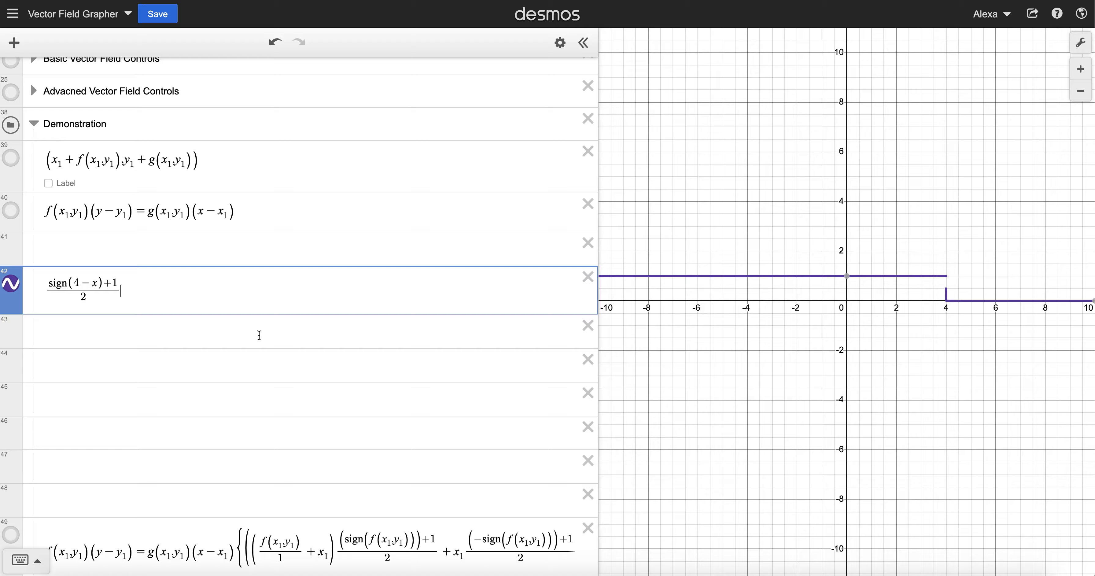
click(588, 277)
- Copy the first part of row 48's domain restriction, from (f(x₁,y₁)/1+x₁) through x₁((−sign(f(x₁,y₁)))+1)/2, into the empty row 54
scroll(350, 346, down, 5)
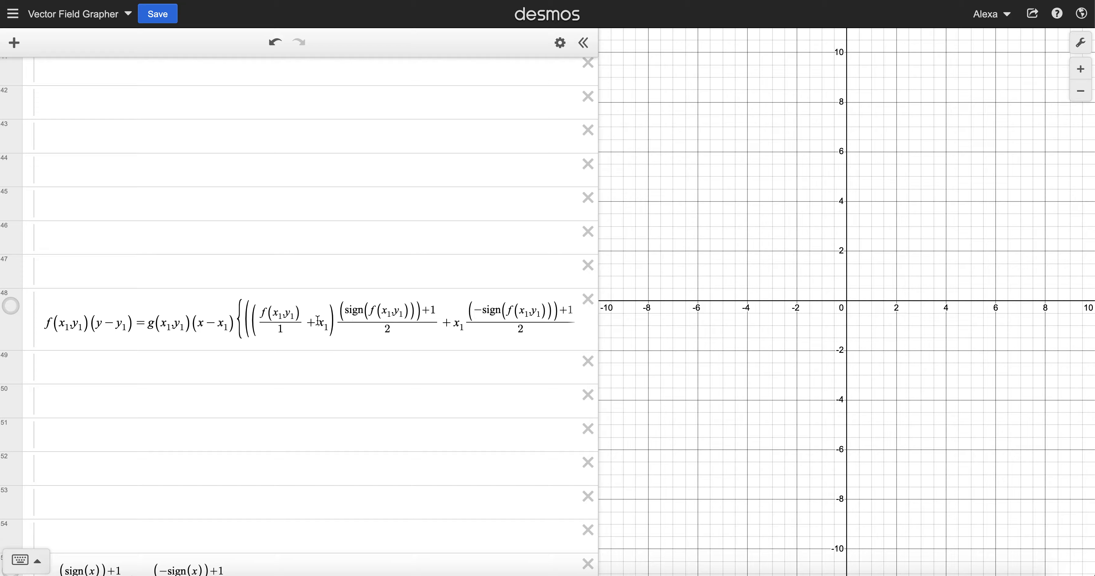
drag(336, 317, 580, 322)
click(487, 319)
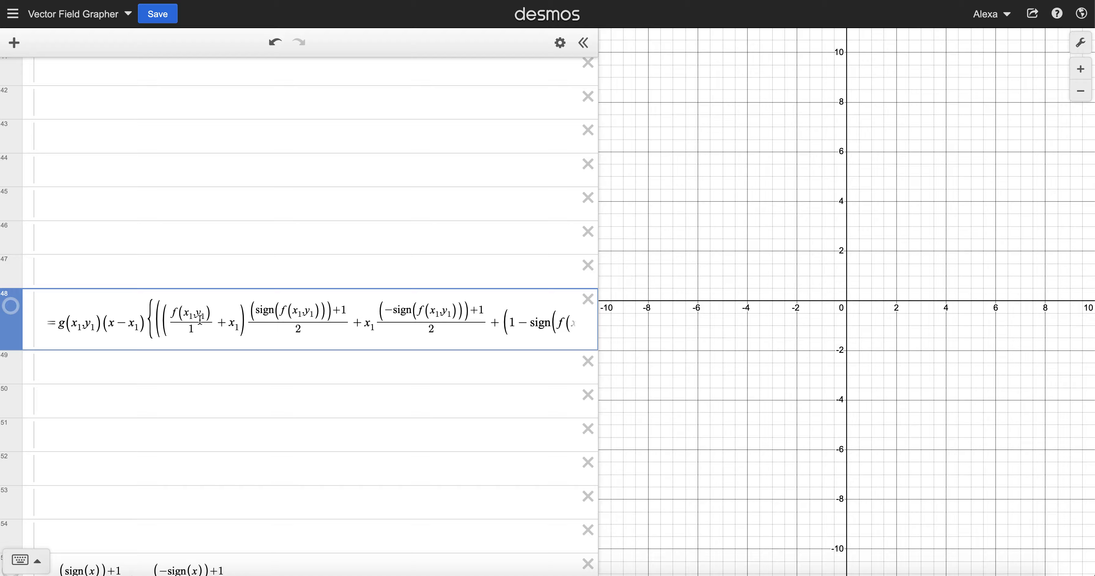
drag(155, 323, 376, 320)
drag(488, 322, 173, 346)
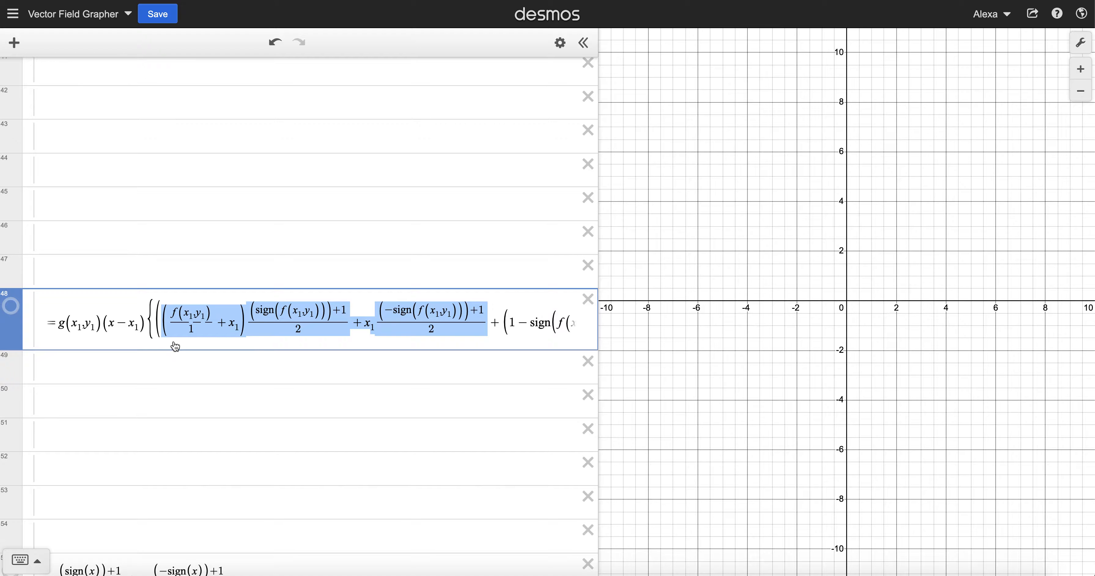
scroll(175, 346, up, 3)
scroll(175, 346, down, 8)
click(213, 330)
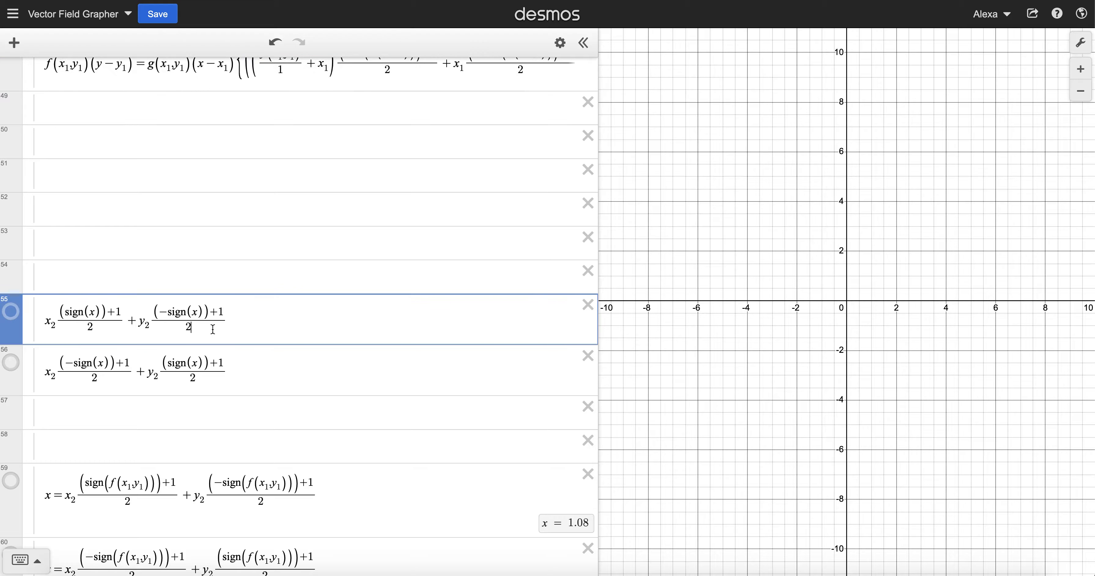
scroll(252, 326, up, 7)
scroll(251, 326, down, 5)
click(211, 402)
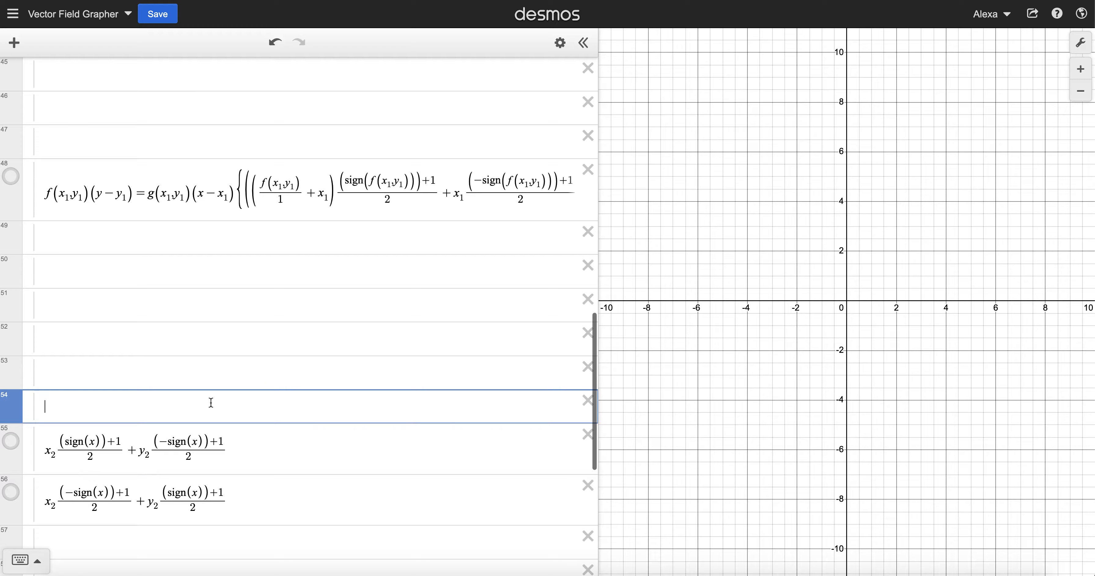
text((f(x₁,y₁)/1+x₁)((sign(f(x₁,y₁)))+1)/2+x₁((−sign(f(x₁,y₁)))+1)/2)
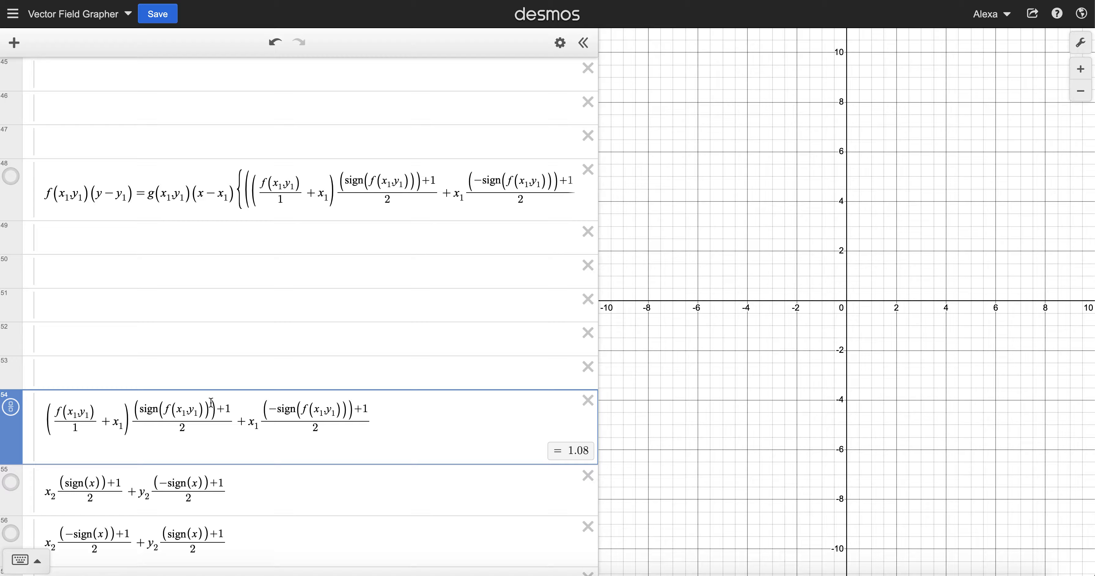
- In row 54, replace the factor (f(x₁,y₁)/1+x₁) with x₂ and the second term's factor x₁ with y₂
scroll(211, 403, down, 3)
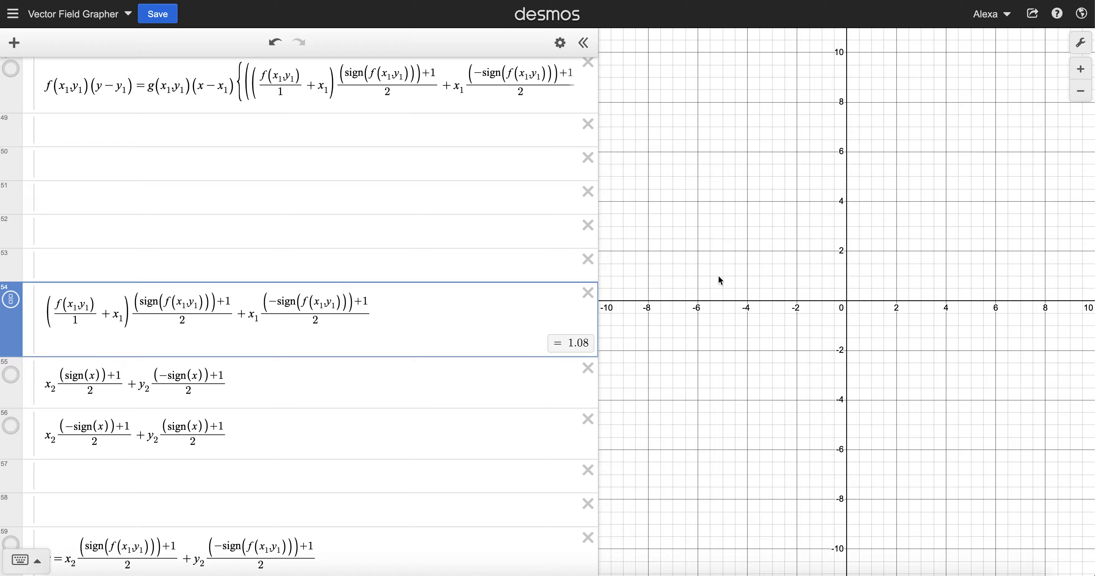
drag(718, 277, 719, 276)
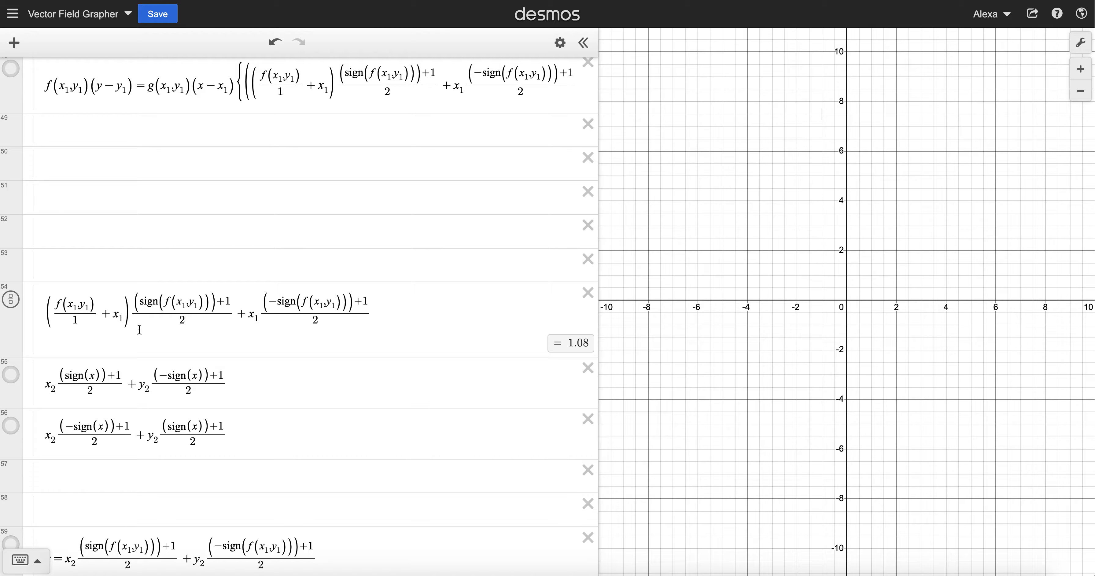
scroll(137, 425, down, 1)
drag(129, 273, 54, 277)
key(BackSpace)
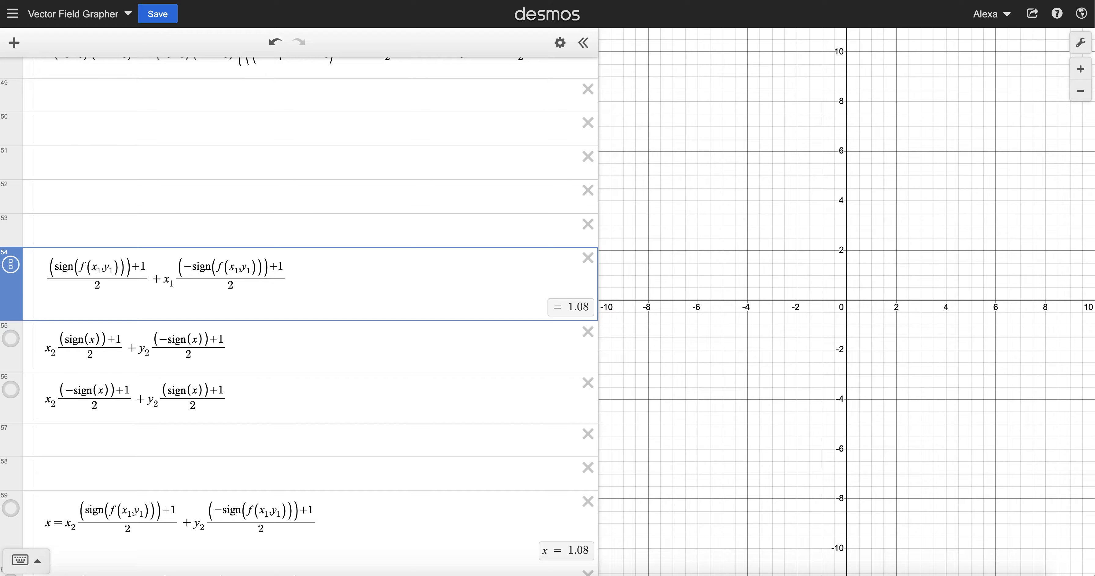
text(x_2)
drag(188, 281, 167, 278)
text(y_2)
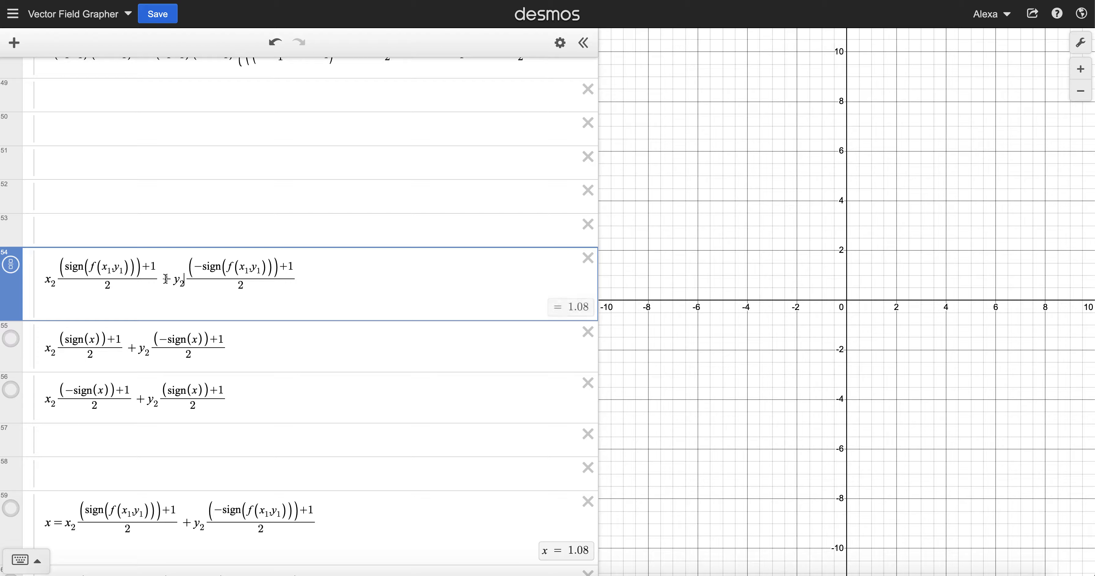
- Replace f(x₁,y₁) with x in both sign functions of row 54, and delete the identical expression in row 55
drag(92, 267, 122, 268)
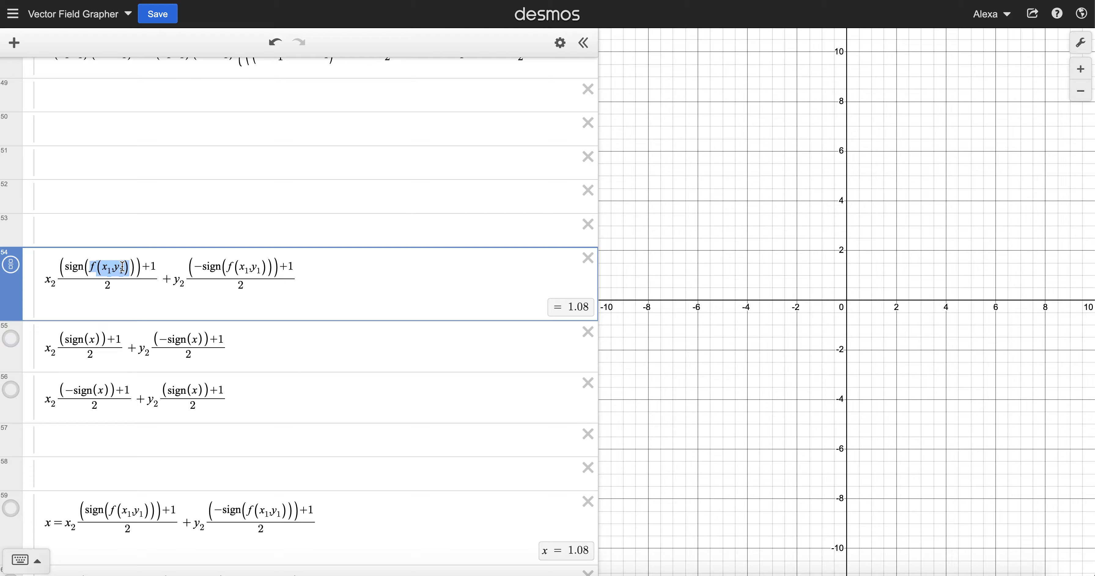
text(x)
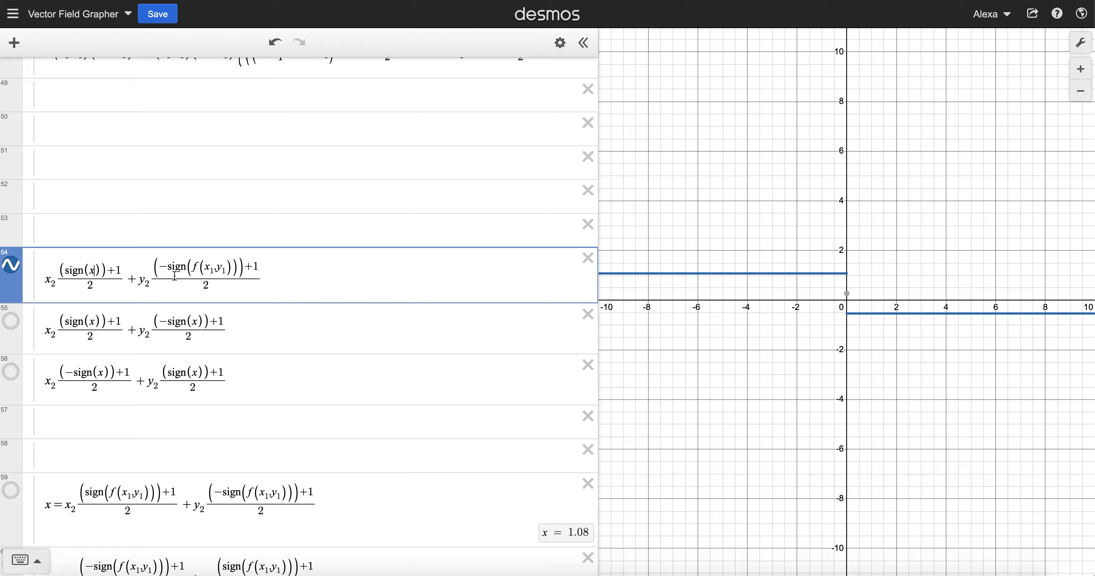
drag(226, 270, 193, 269)
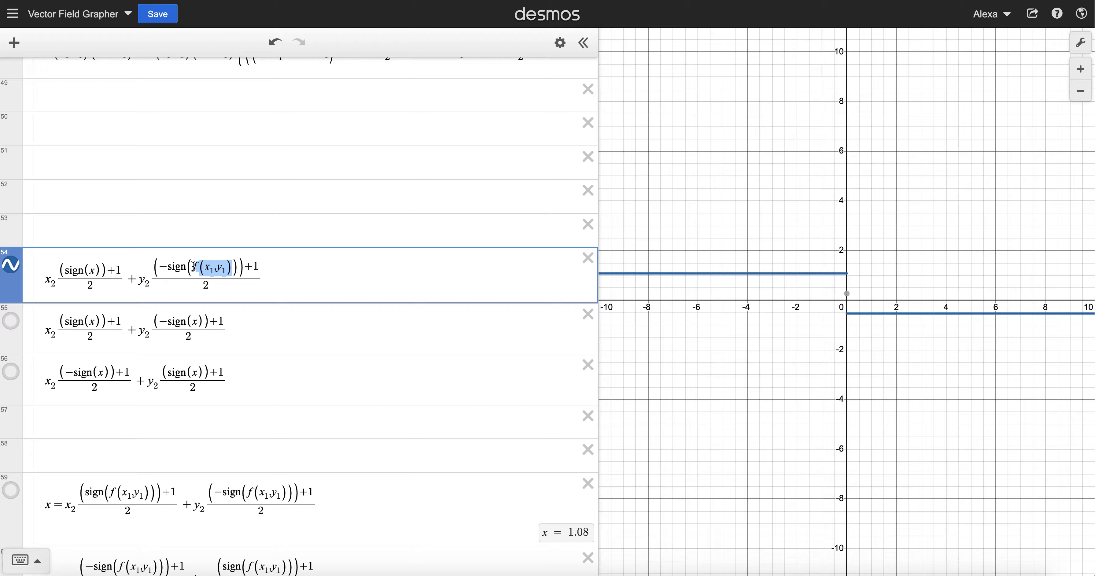
text(x)
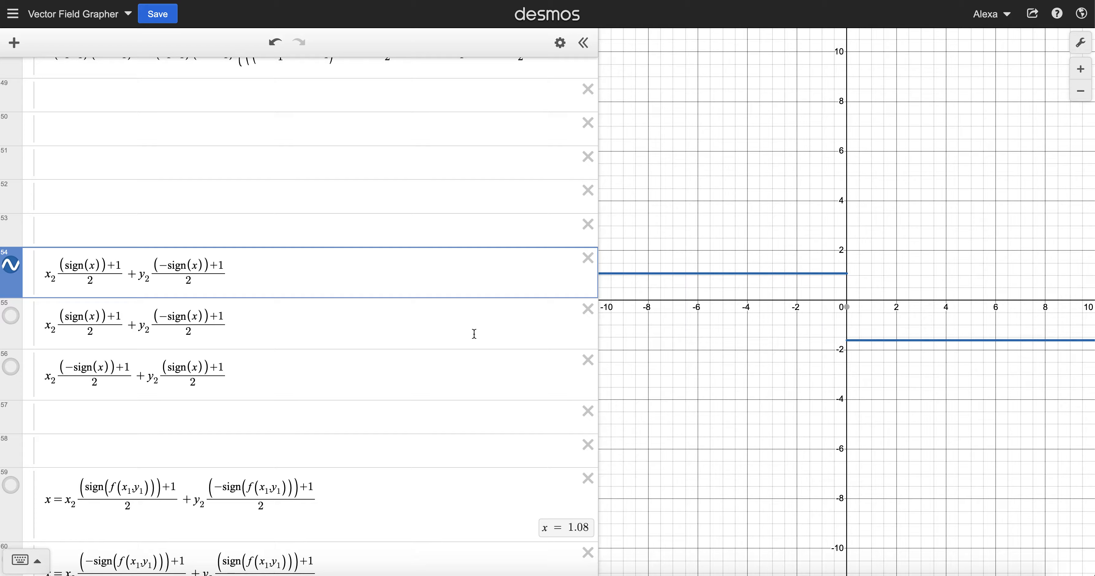
click(588, 309)
click(730, 234)
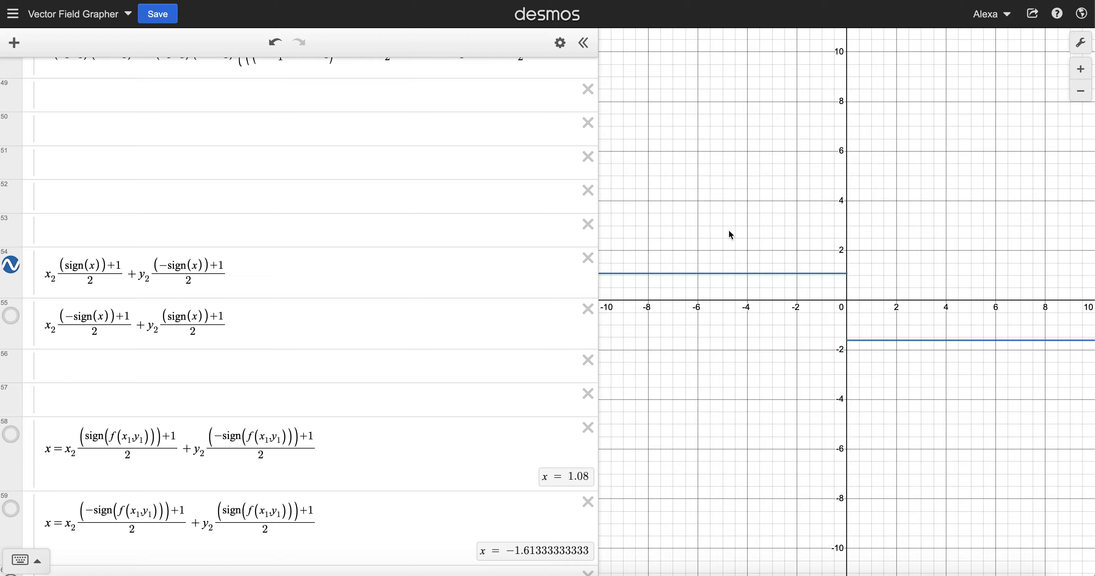
- Replace the definitions of x₂ in row 60 and y₂ in row 61 with 0 so both become sliders
scroll(455, 398, down, 5)
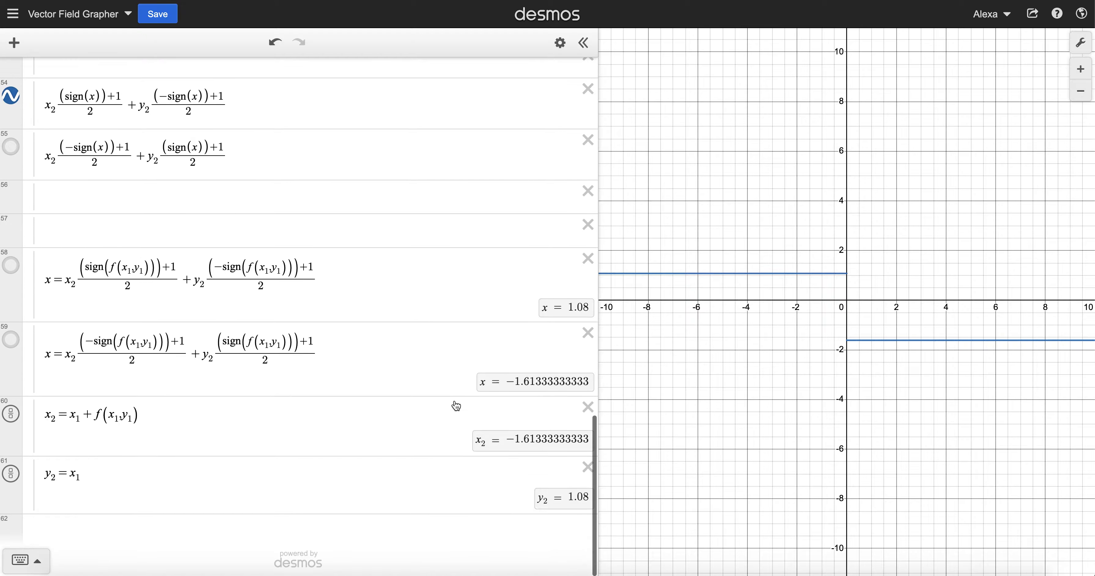
click(161, 416)
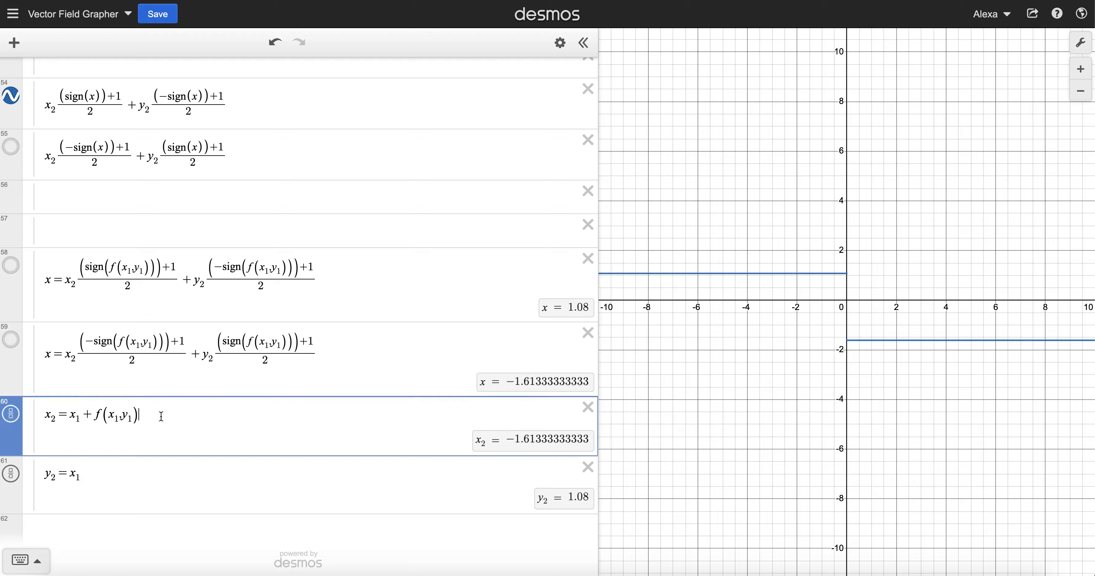
key(shift+Left)
key(shift+Left)
key(shift+Left)
key(shift+Left)
key(shift+Left)
key(BackSpace)
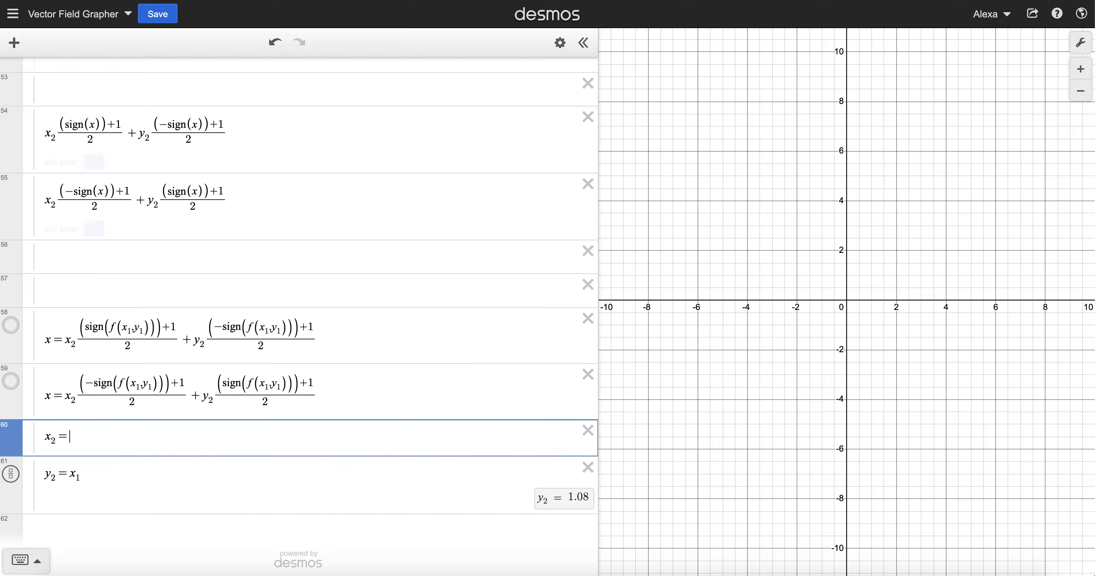
click(94, 466)
click(93, 440)
text(0-)
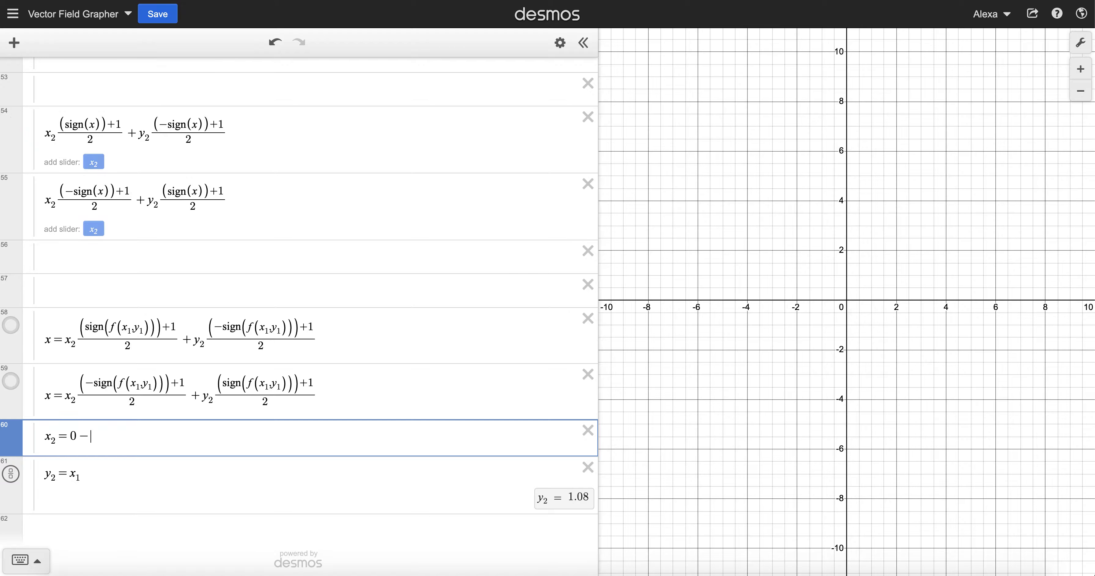
key(BackSpace)
drag(89, 508, 73, 505)
text(0)
click(775, 416)
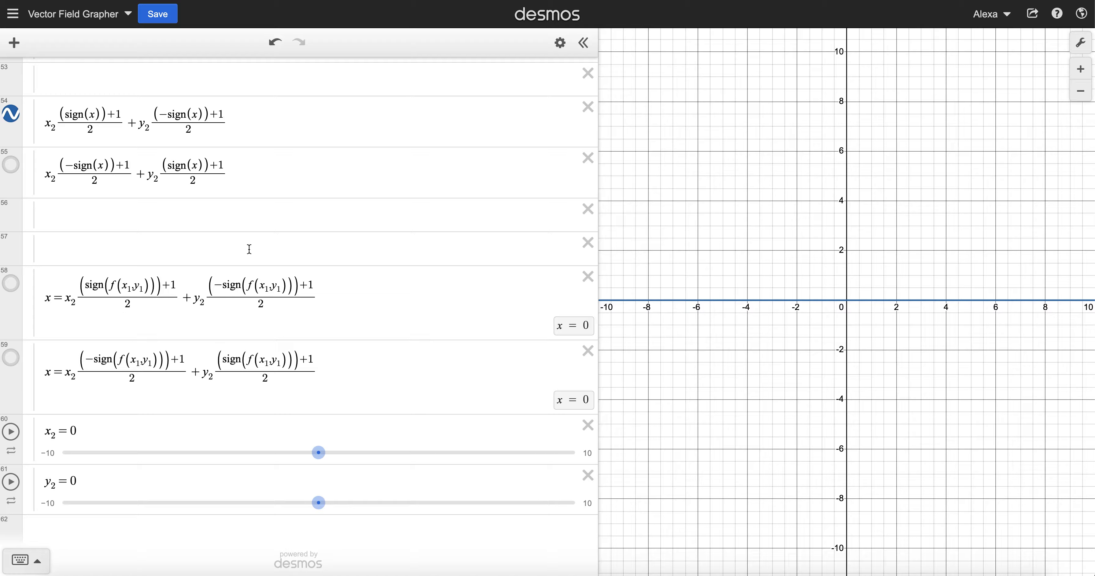
- Move the x₂ slider to −2.5 and the y₂ slider to about 2.08
drag(321, 454, 261, 448)
drag(324, 502, 377, 507)
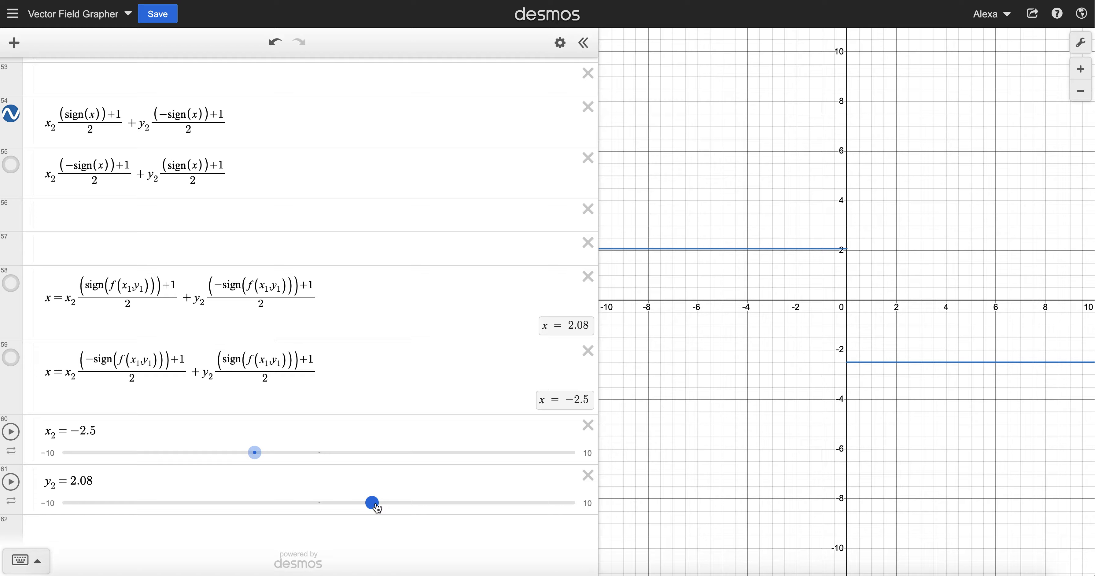
- Show row 55's graph alongside row 54's, and toggle row 54's graph off and on to compare the two
scroll(183, 206, up, 5)
drag(281, 205, 44, 212)
click(259, 202)
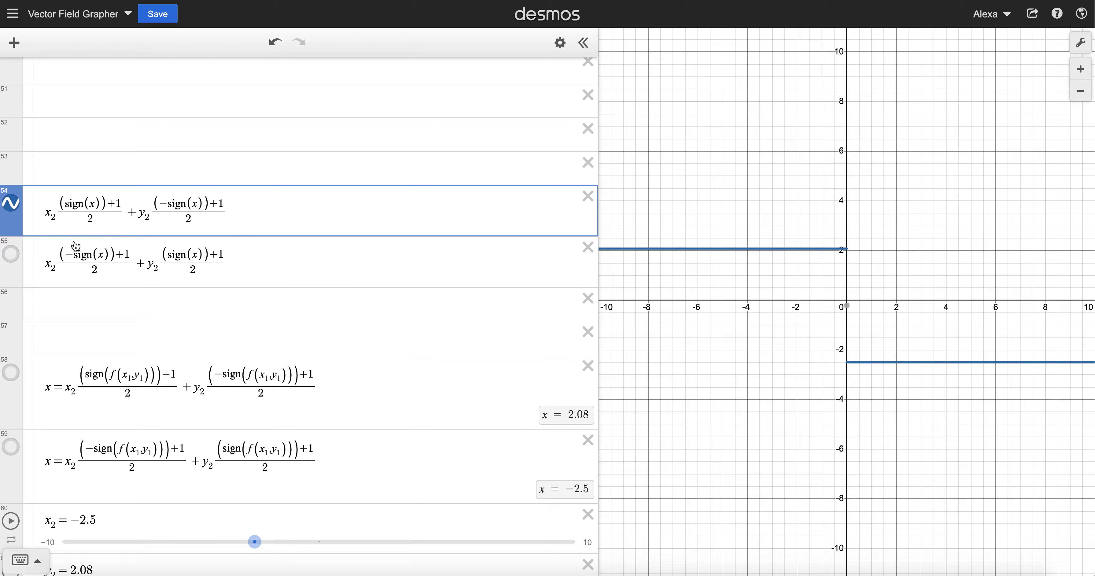
click(75, 252)
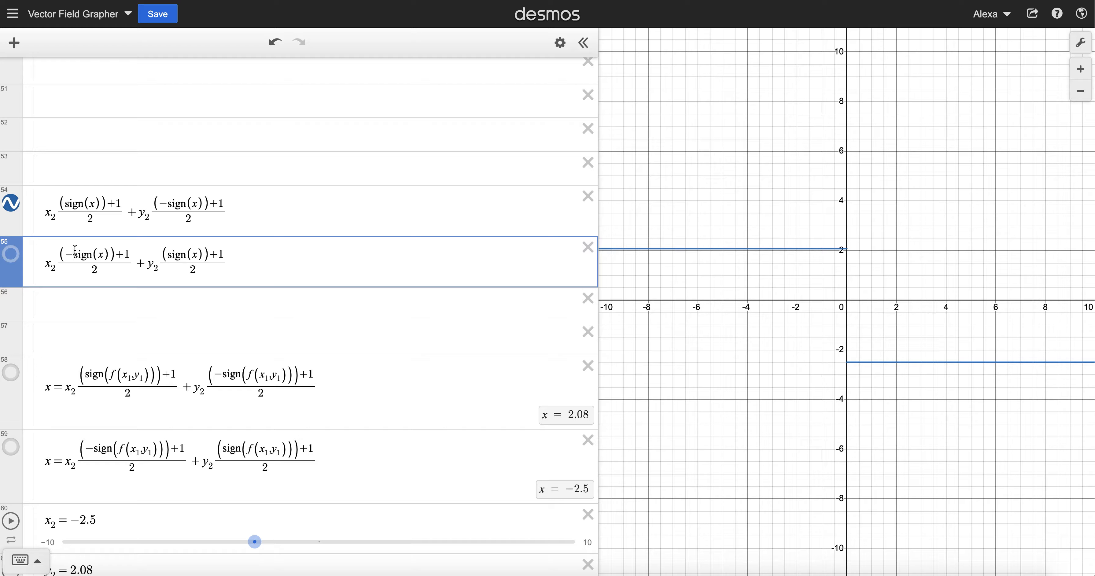
click(16, 256)
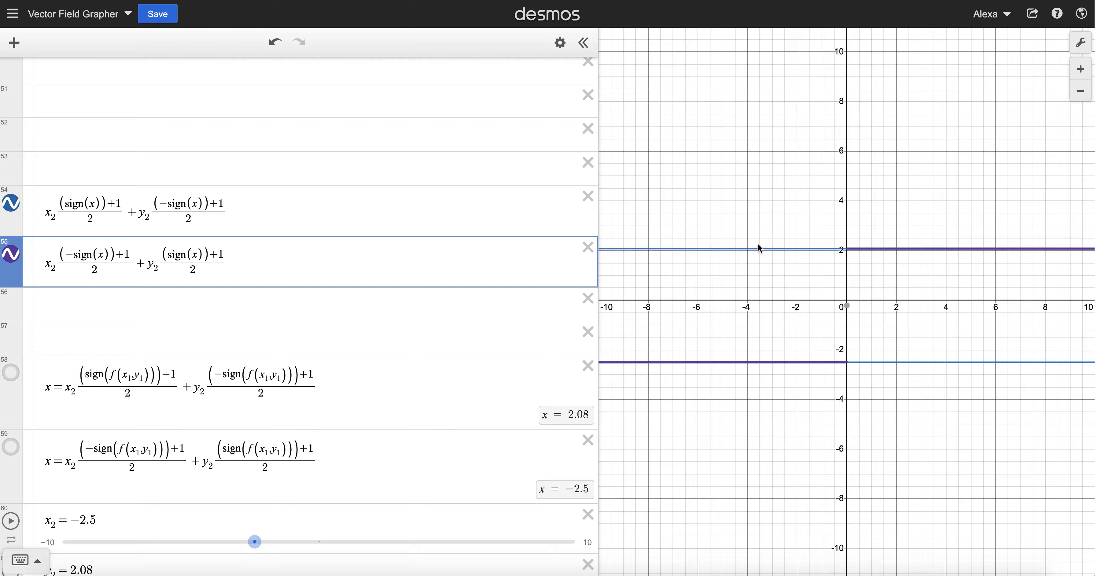
click(760, 221)
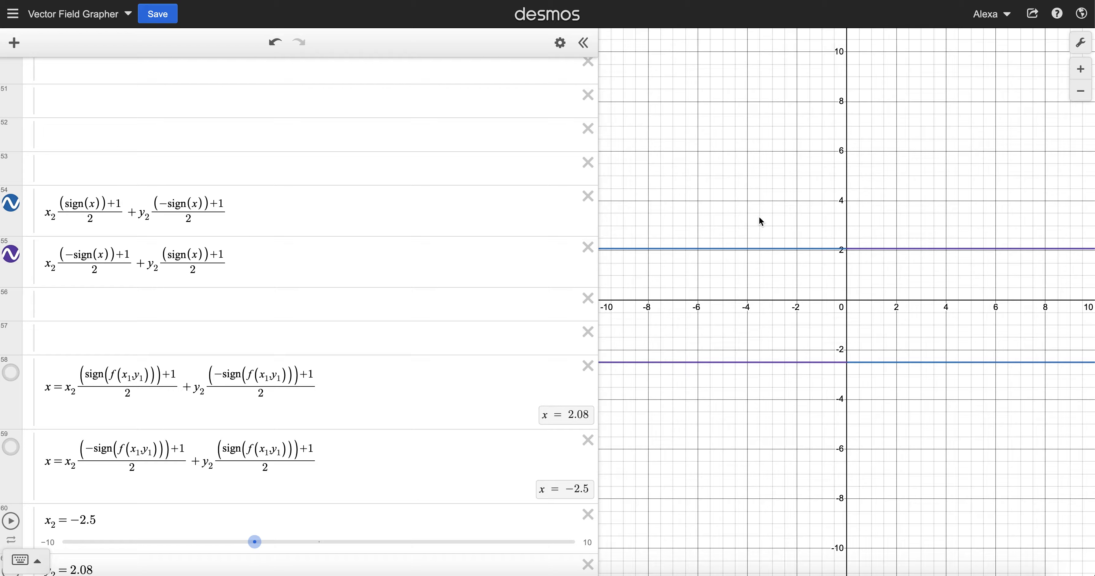
click(12, 204)
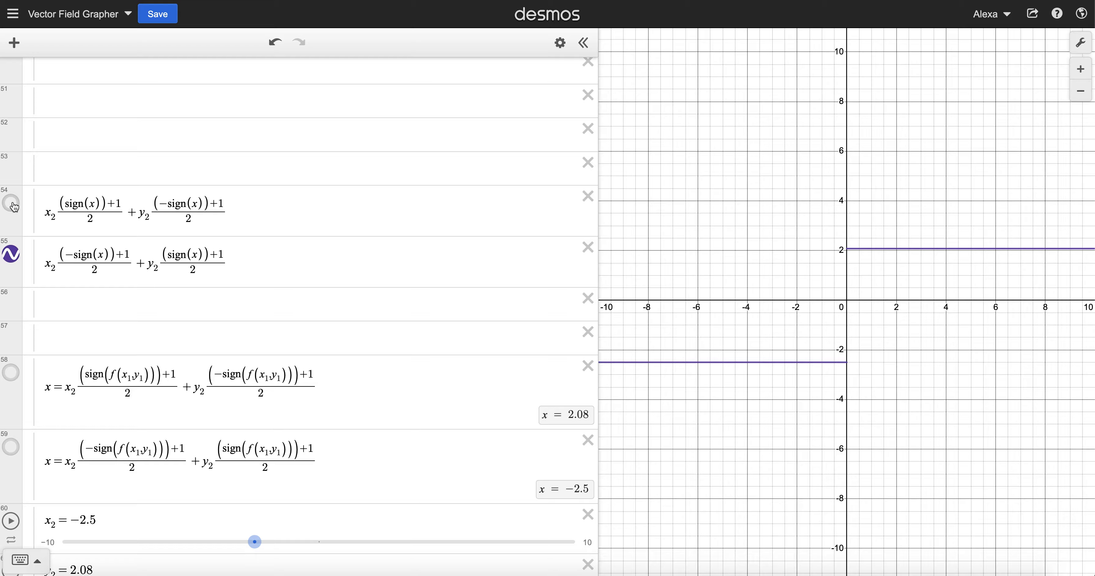
click(12, 204)
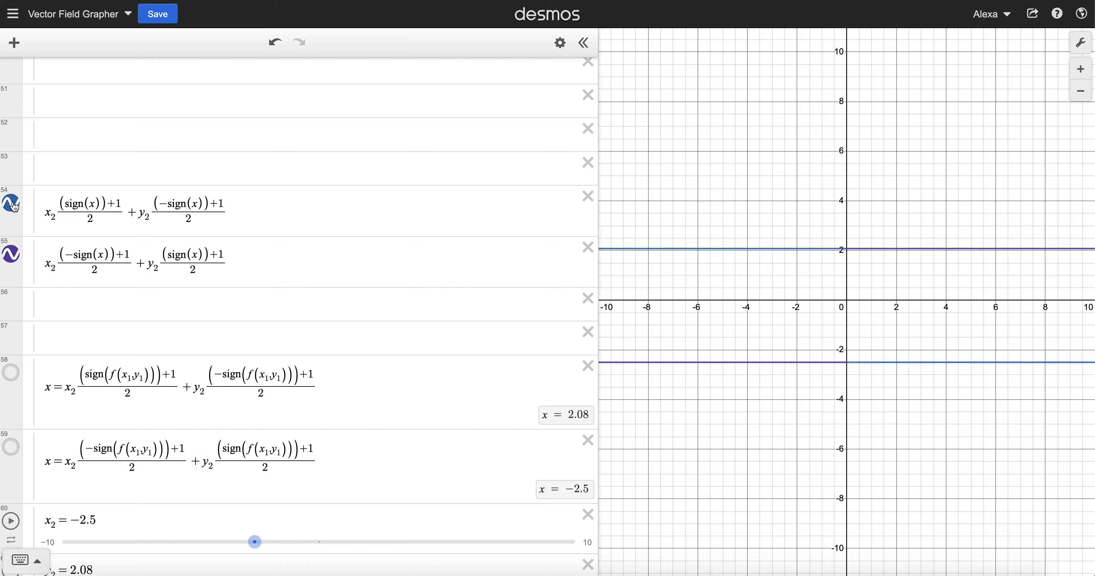
- Move the x₂ slider to about −1.93 and the y₂ slider to about 2.44, and compare the resulting graphs
scroll(86, 355, down, 2)
mouse_move(255, 462)
mouse_down()
mouse_move(326, 461)
mouse_move(271, 462)
mouse_up()
mouse_move(365, 512)
mouse_down()
mouse_move(323, 505)
mouse_move(374, 503)
mouse_up()
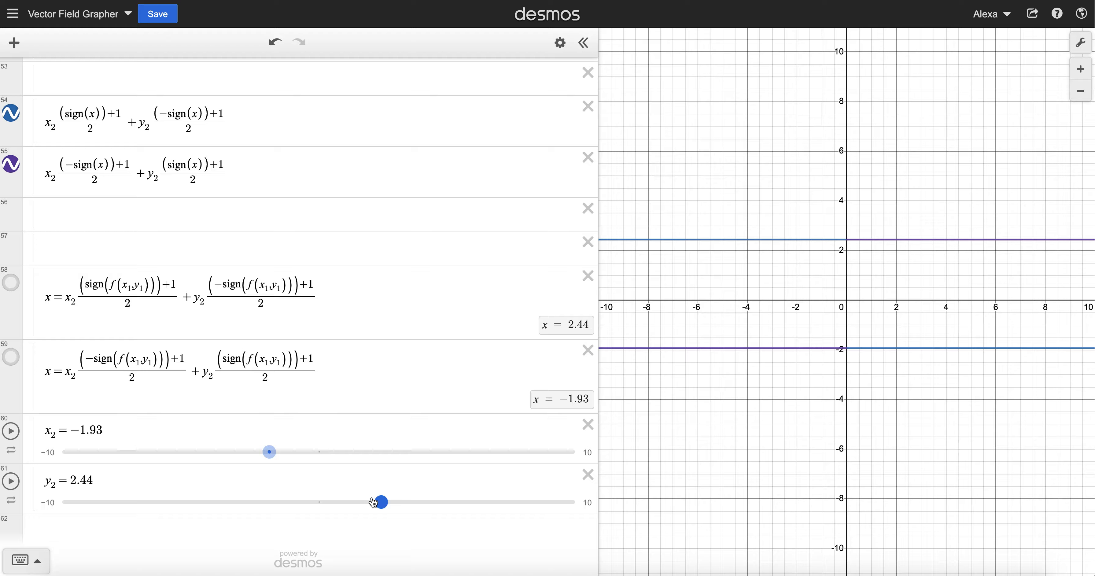
scroll(406, 362, up, 5)
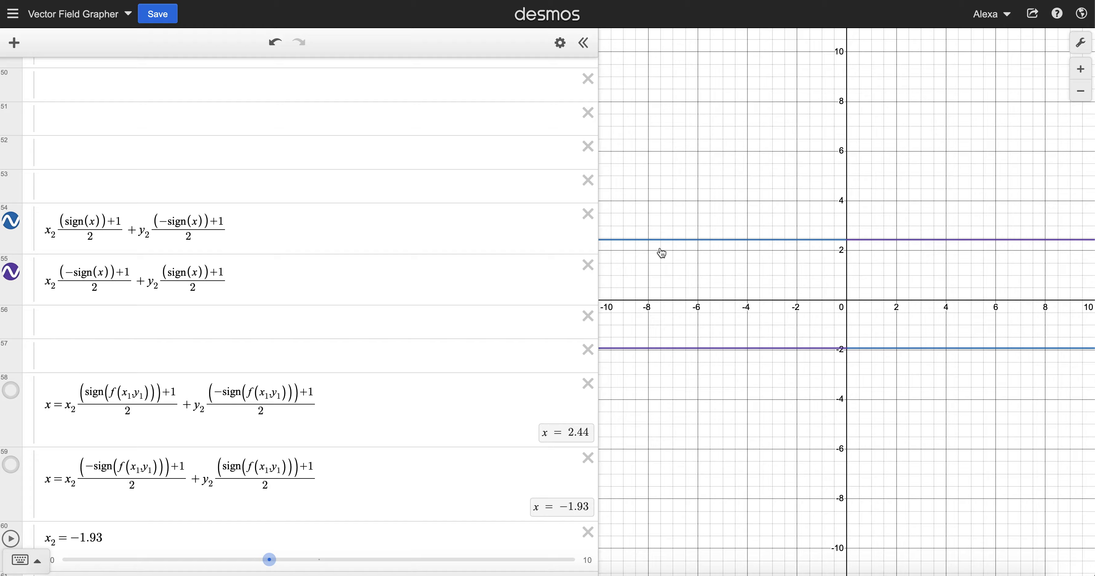
click(959, 244)
click(975, 205)
- Hide the graphs of rows 54 and 55, and show the Demonstration folder's line and endpoint
click(10, 220)
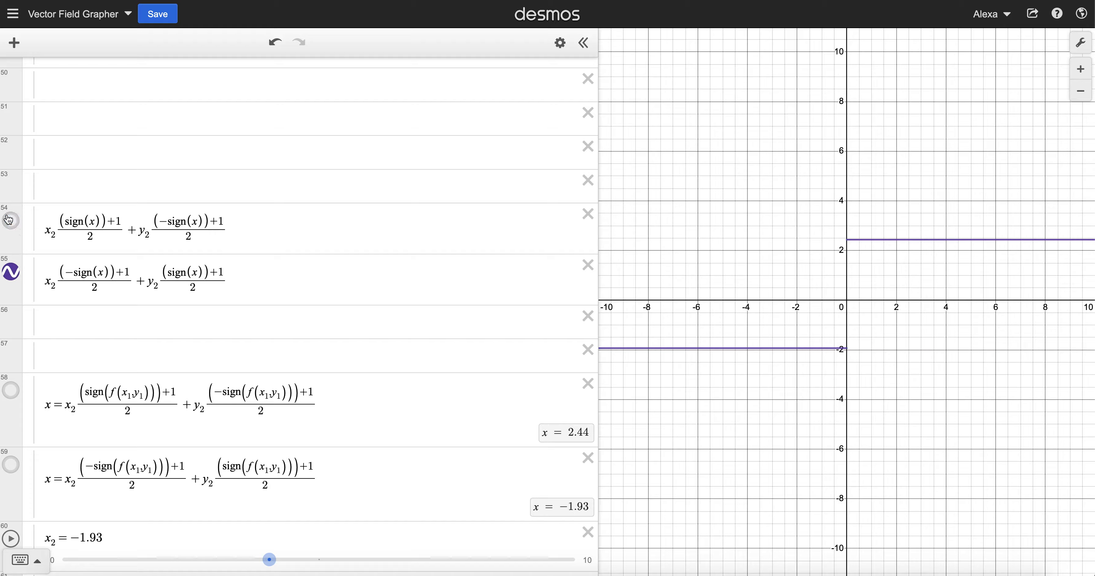
click(10, 281)
scroll(9, 281, up, 2)
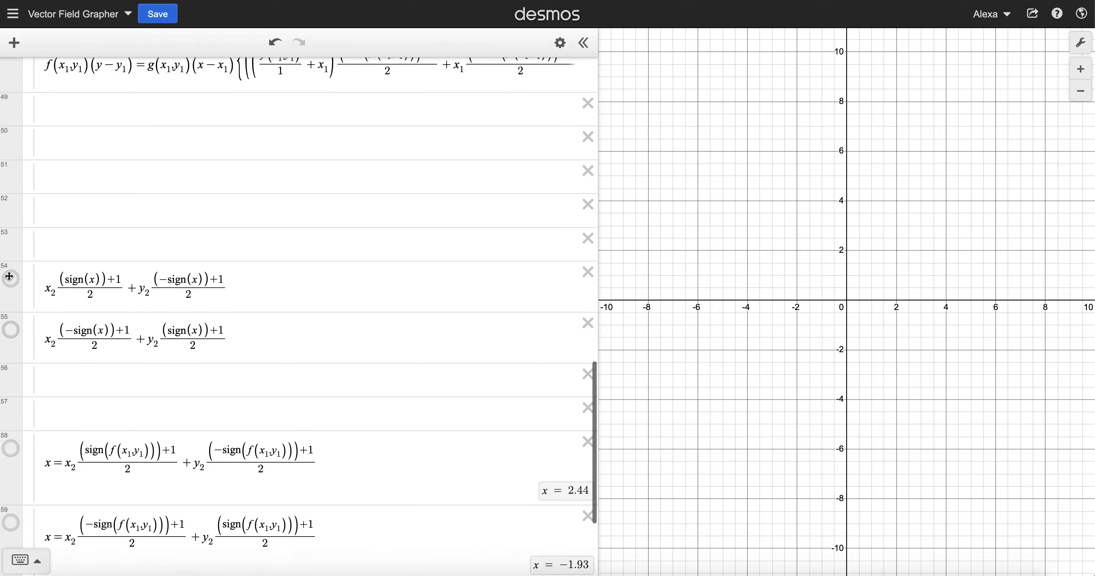
scroll(9, 277, up, 15)
click(11, 273)
scroll(13, 272, up, 10)
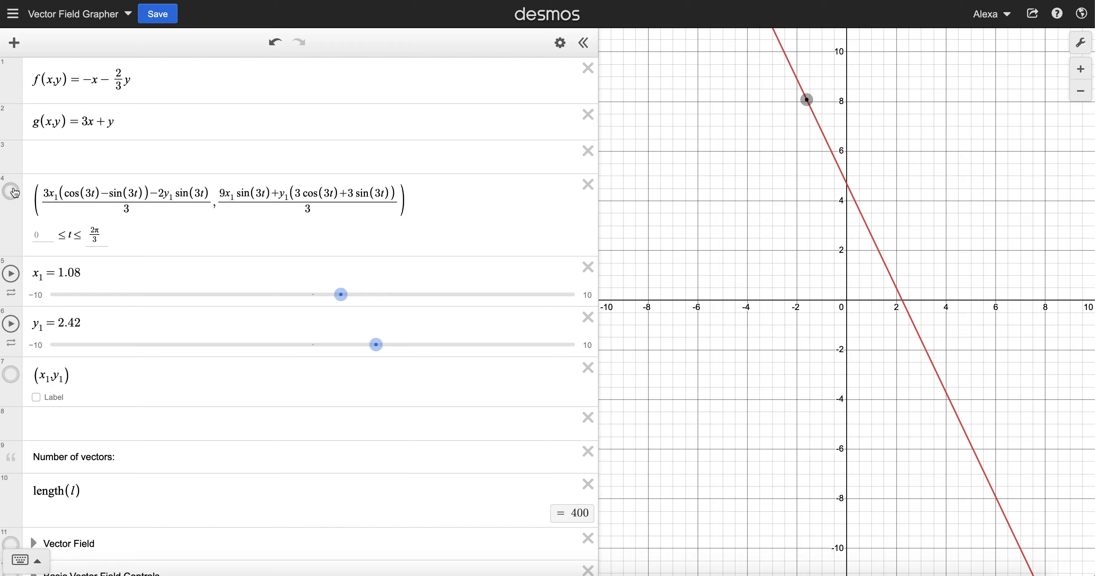
- Show the (x₁,y₁) point of row 7 and move it to about (0.86, 1.4) on the graph
click(14, 193)
click(8, 199)
click(17, 373)
drag(874, 239, 868, 266)
- Copy row 54's expression x₂((sign(x))+1)/2 + y₂((−sign(x))+1)/2 into the empty row 57
scroll(283, 416, down, 20)
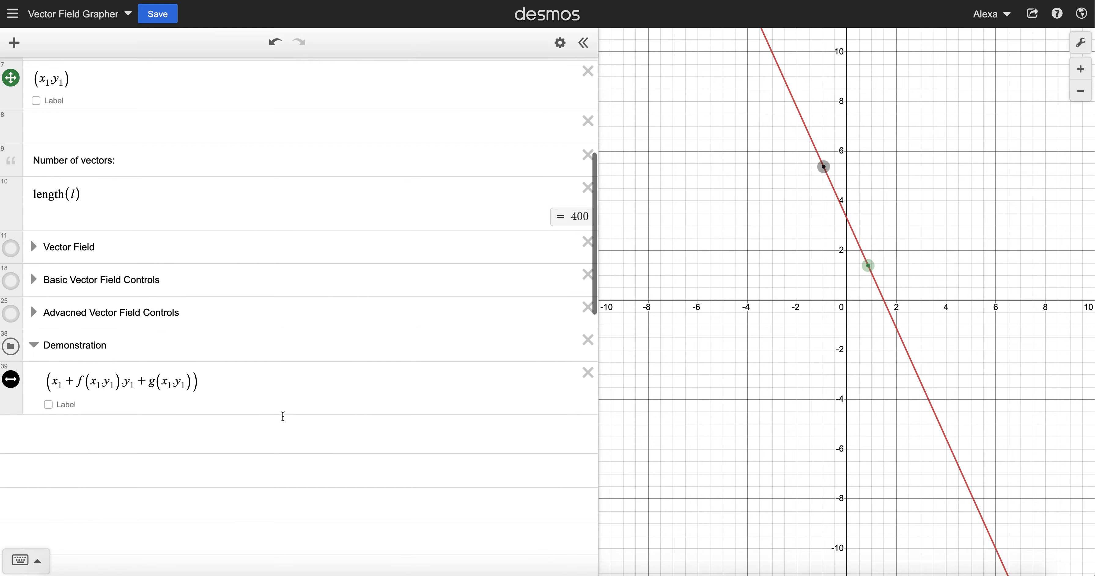
scroll(283, 416, down, 5)
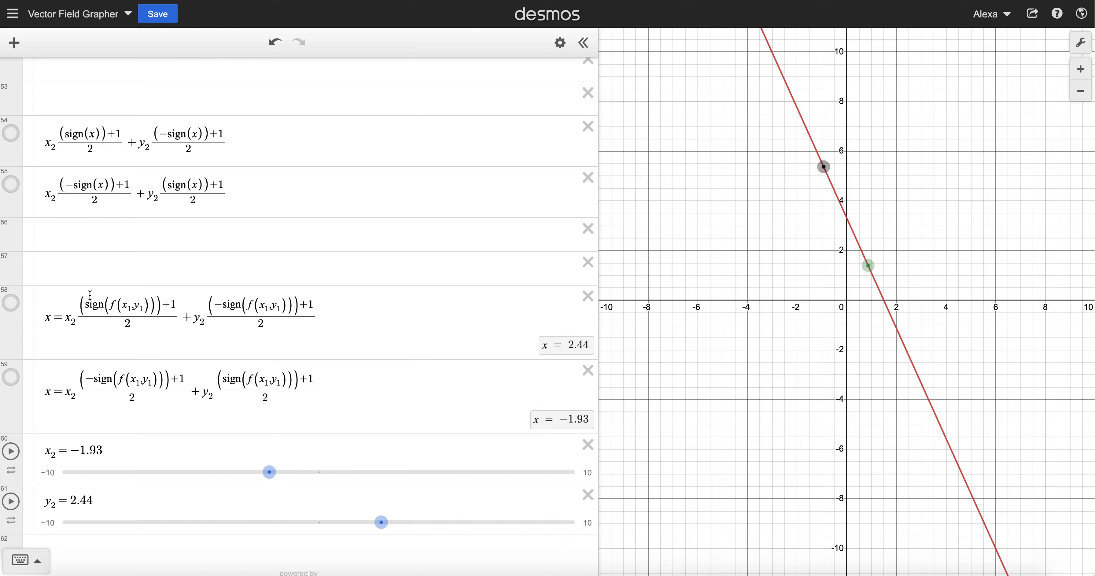
drag(242, 137, 22, 146)
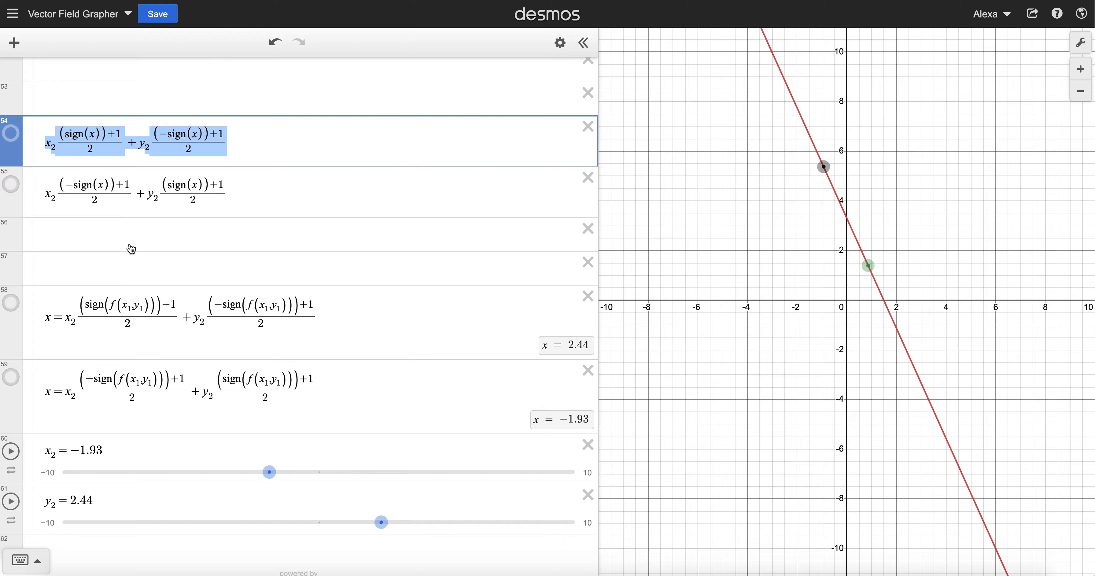
click(135, 273)
text(x_2((sign(x))+1)/2+y_2((-sign(x))+1)/2)
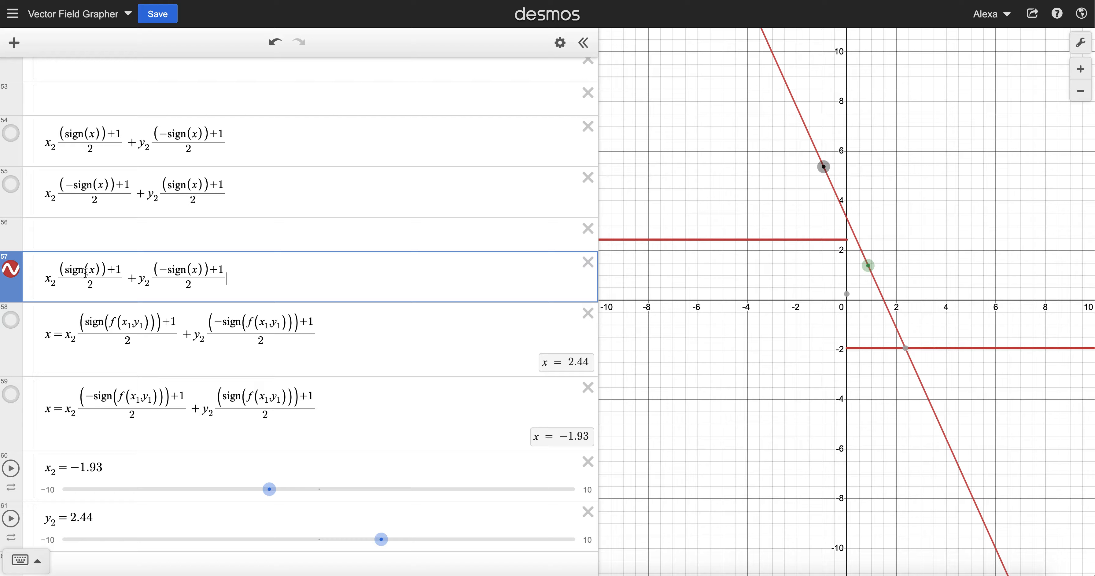
- Replace x with f(x₁,y₁) inside both sign functions of row 57
click(94, 270)
key(BackSpace)
text(f(x_1)
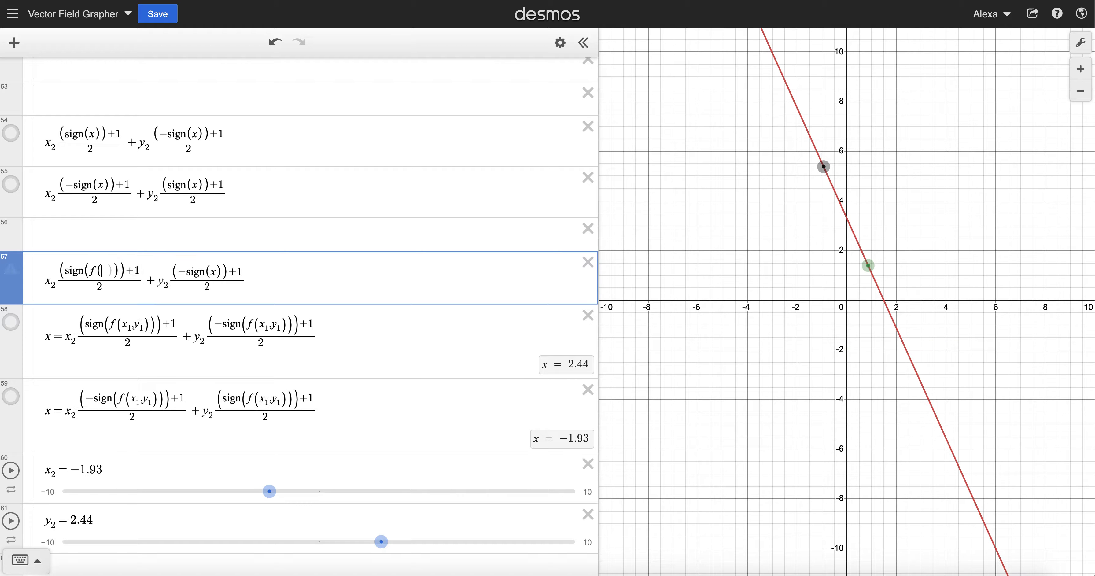
text(,y_1)
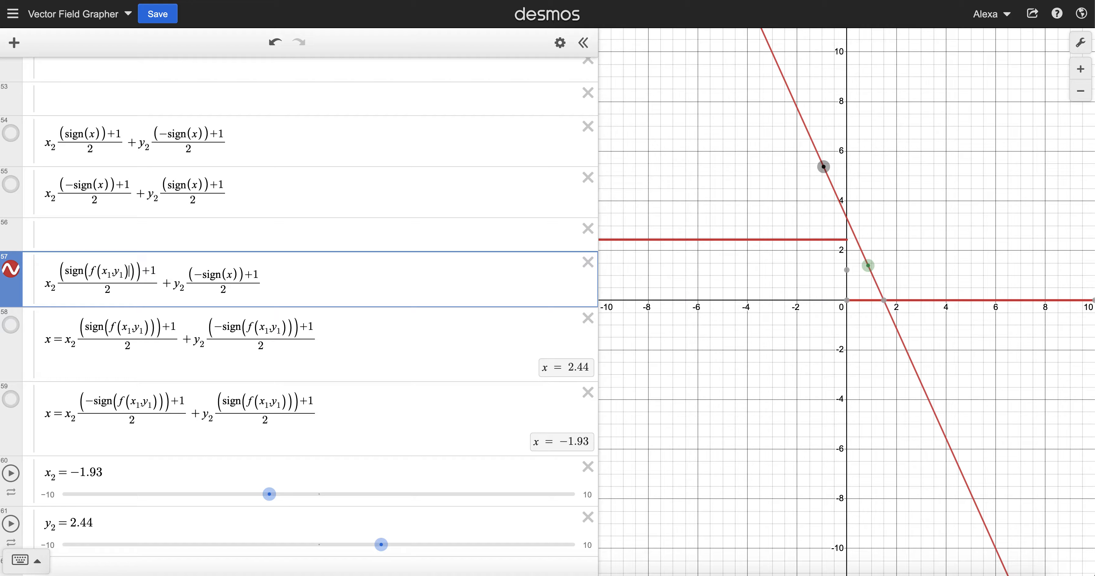
click(232, 275)
key(BackSpace)
text(f(x_1)
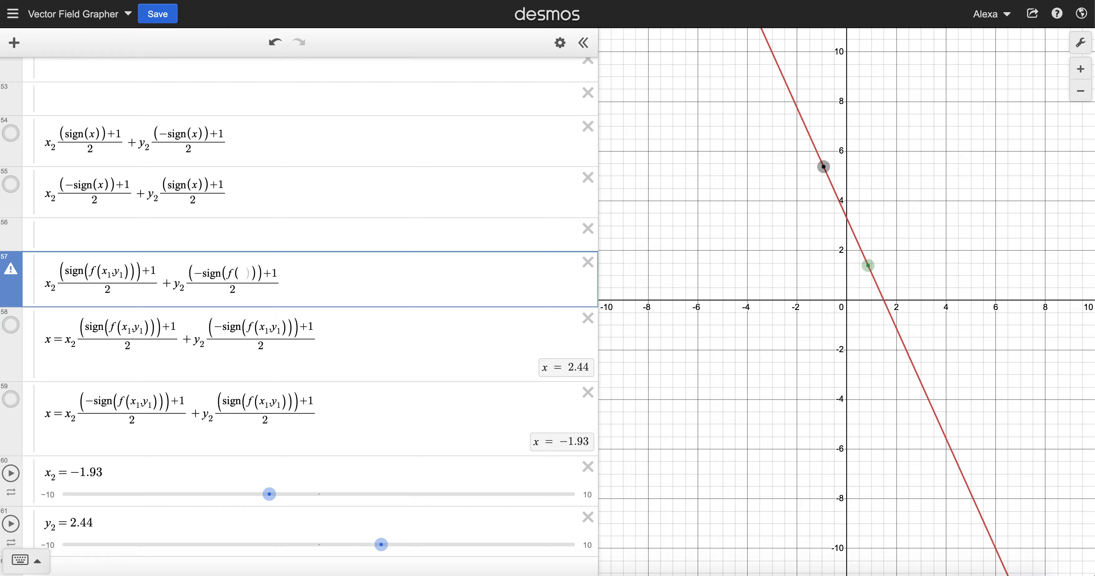
text(,y_1)
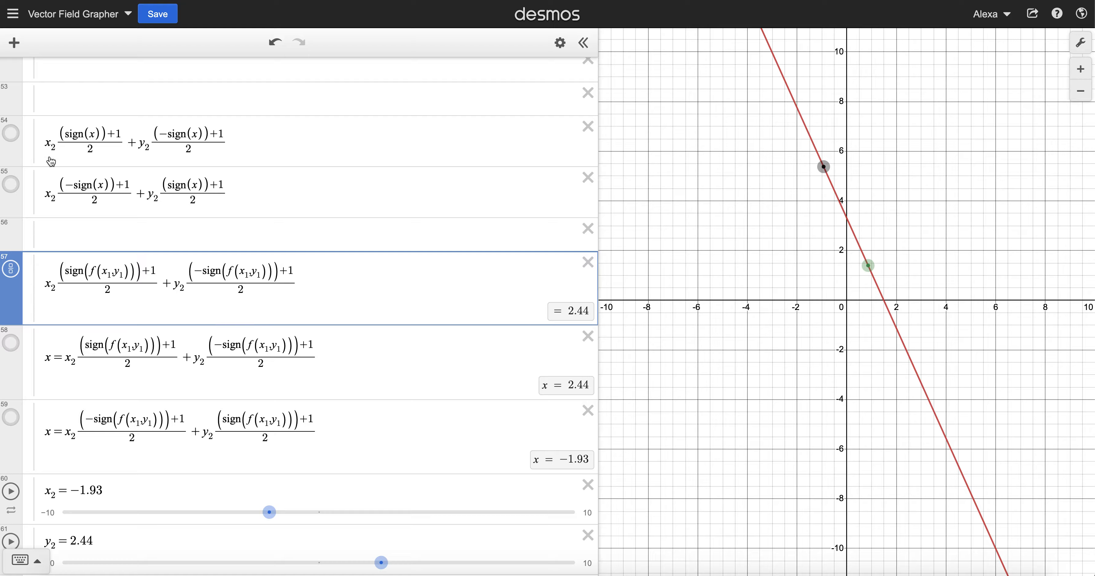
- Toggle row 54's graph on and off, and add "x=" in front of row 57's expression
click(15, 131)
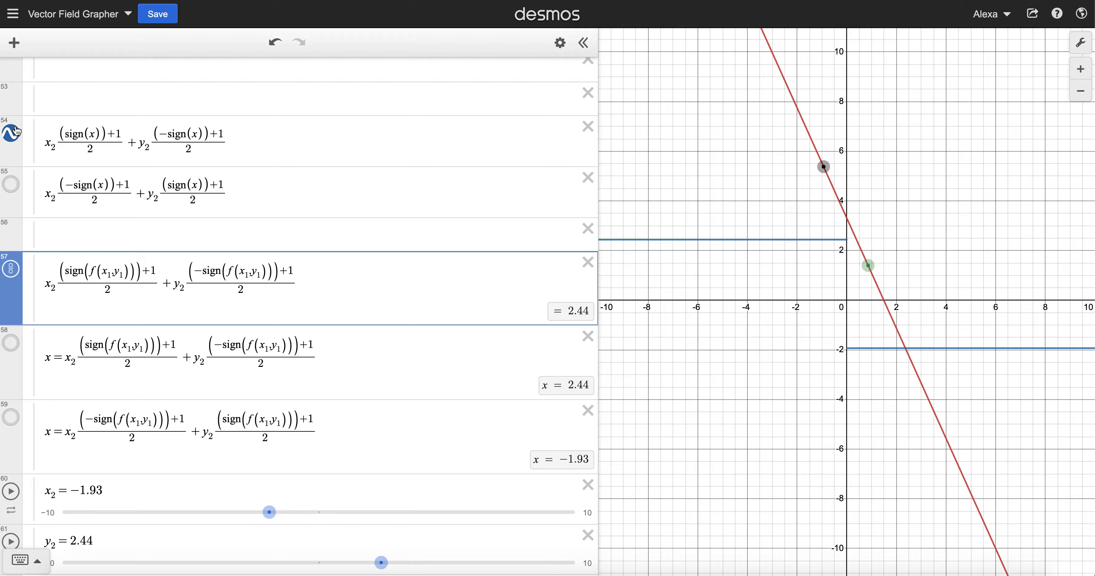
click(10, 133)
text(x=)
- Redefine x₂ in row 60 as x₁
click(105, 490)
key(BackSpace)
key(BackSpace)
key(BackSpace)
key(BackSpace)
key(BackSpace)
text(x1)
- Redefine y₂ in row 61 as x₁+f(x₁,y₁)
click(95, 548)
key(BackSpace)
key(BackSpace)
key(BackSpace)
key(BackSpace)
text(x1+f(x1,y1))
click(787, 281)
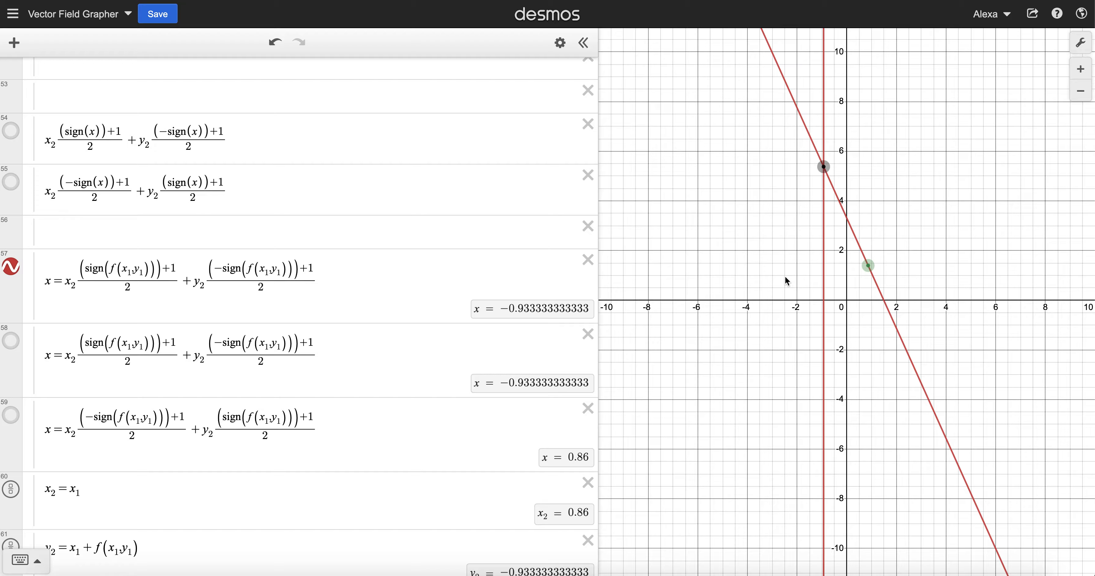
- Delete the duplicate equation in row 58 and plot the equation below it with the opposite signs
scroll(35, 266, down, 2)
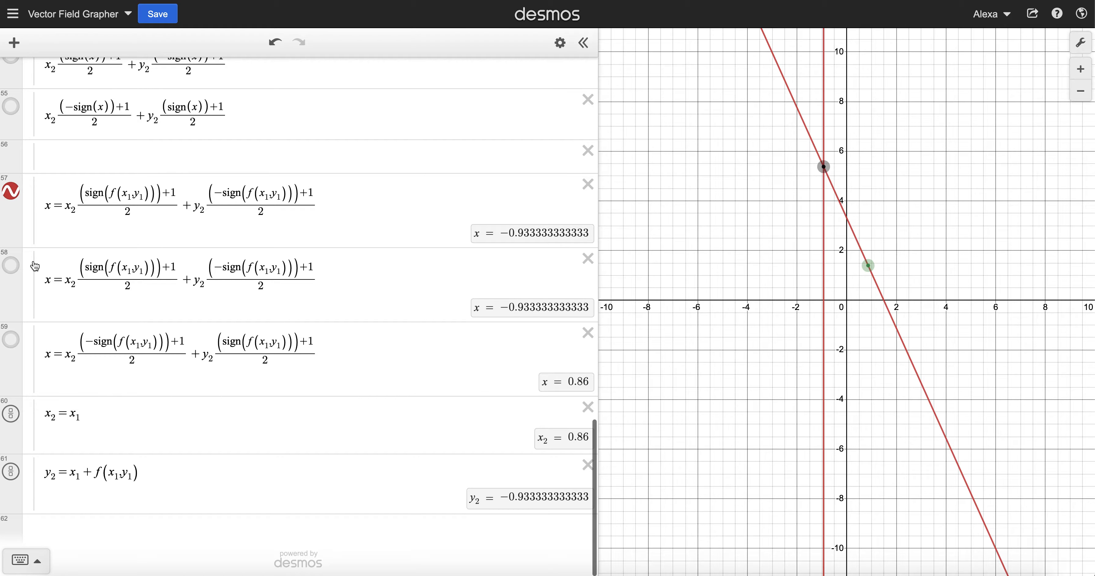
click(588, 258)
click(11, 339)
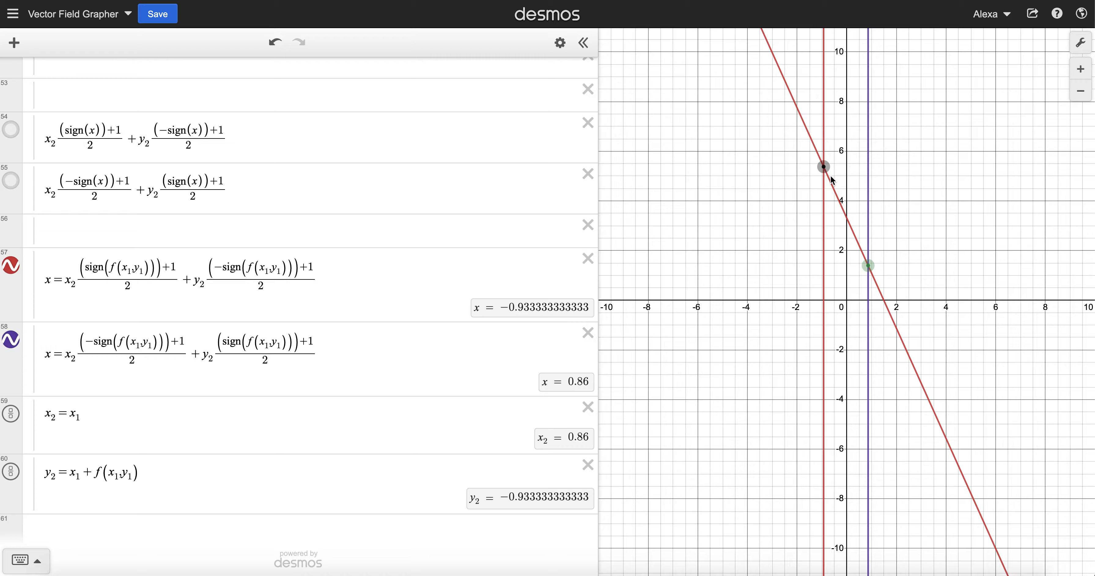
- Move the (x₁,y₁) point to about (0.98, 0.7), and enter f(x₁,y₁)(y−y₁)=g(x₁,y₁)(x−x₁) in a new row 59
mouse_move(868, 266)
mouse_down()
mouse_move(891, 224)
mouse_move(873, 269)
mouse_move(858, 274)
mouse_move(842, 258)
mouse_move(800, 250)
mouse_move(871, 282)
mouse_up()
click(382, 353)
key(Return)
scroll(125, 361, up, 3)
click(125, 361)
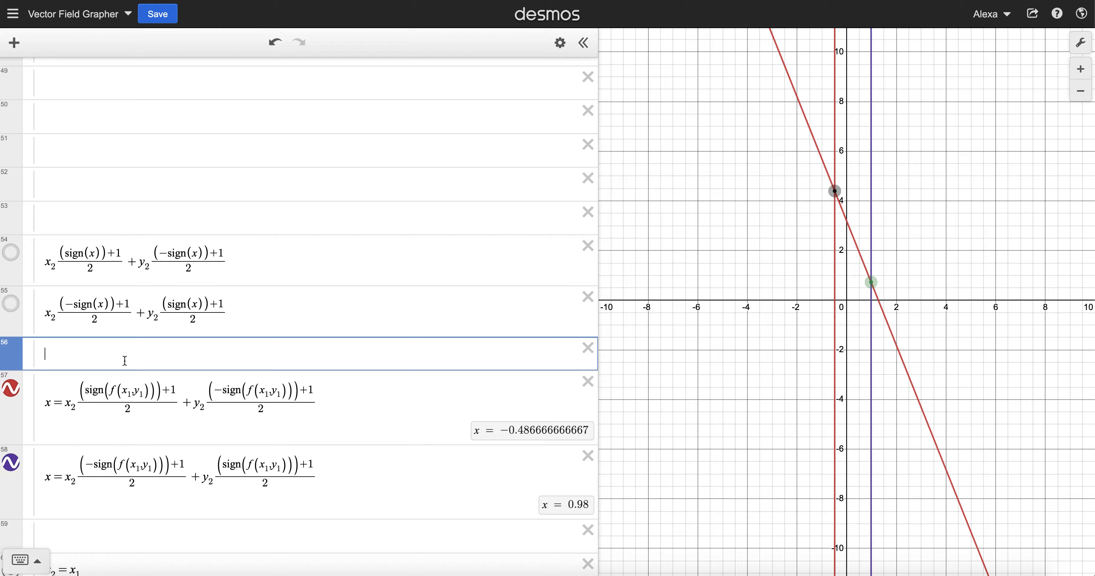
scroll(125, 366, down, 3)
click(128, 387)
text(f(x1,y1)(y-y1)=g(x1,y1)(x-x1))
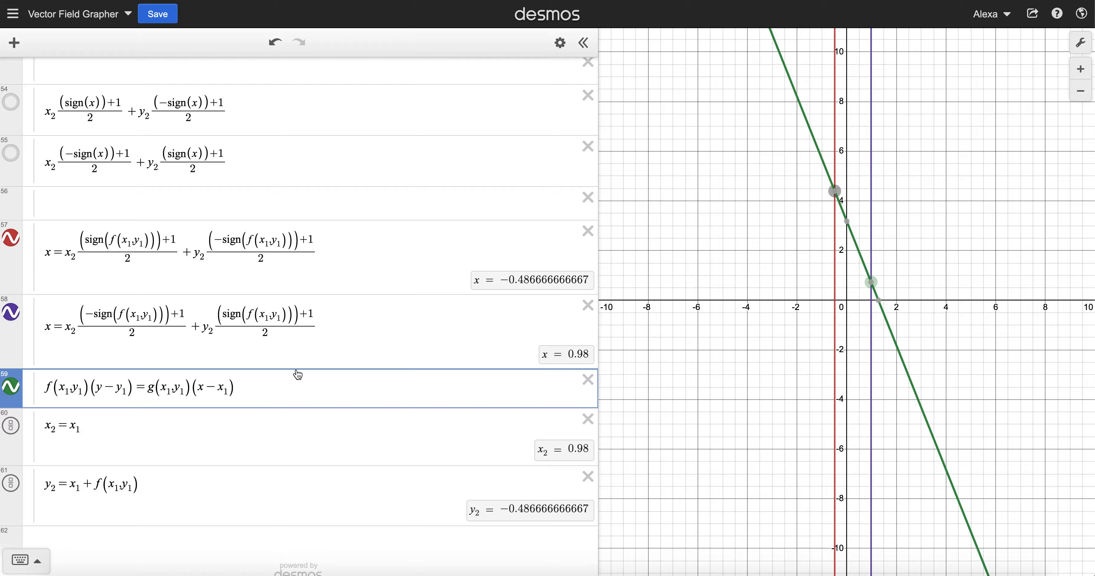
- Restrict row 59's line to x values greater than row 57's right-hand expression and less than row 58's right-hand expression
text({)
click(367, 227)
drag(64, 253, 326, 256)
key(ctrl+c)
click(246, 387)
key(ctrl+v)
text(<x<)
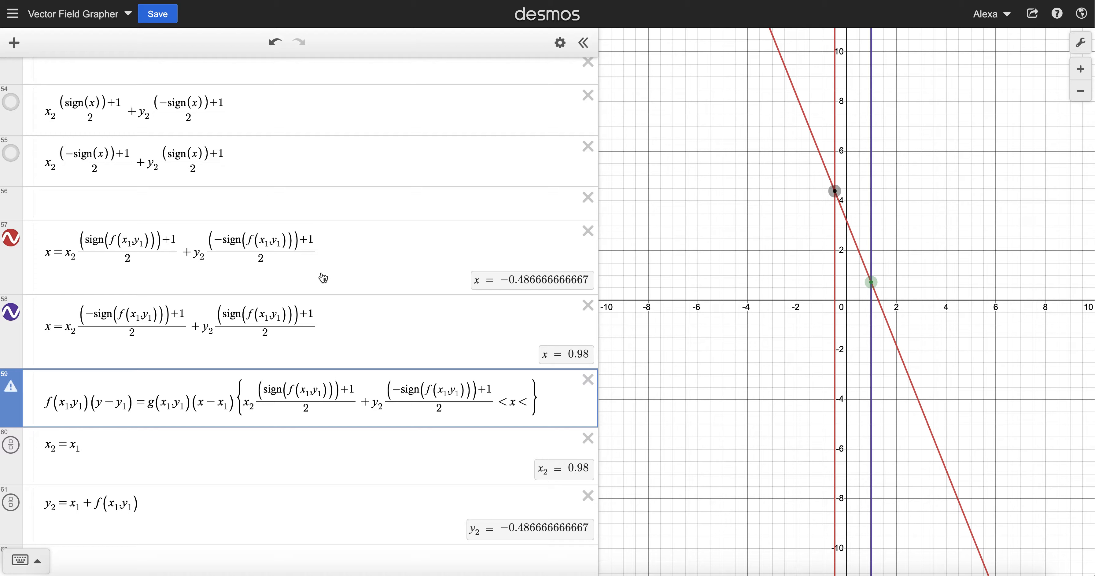
drag(320, 327, 45, 327)
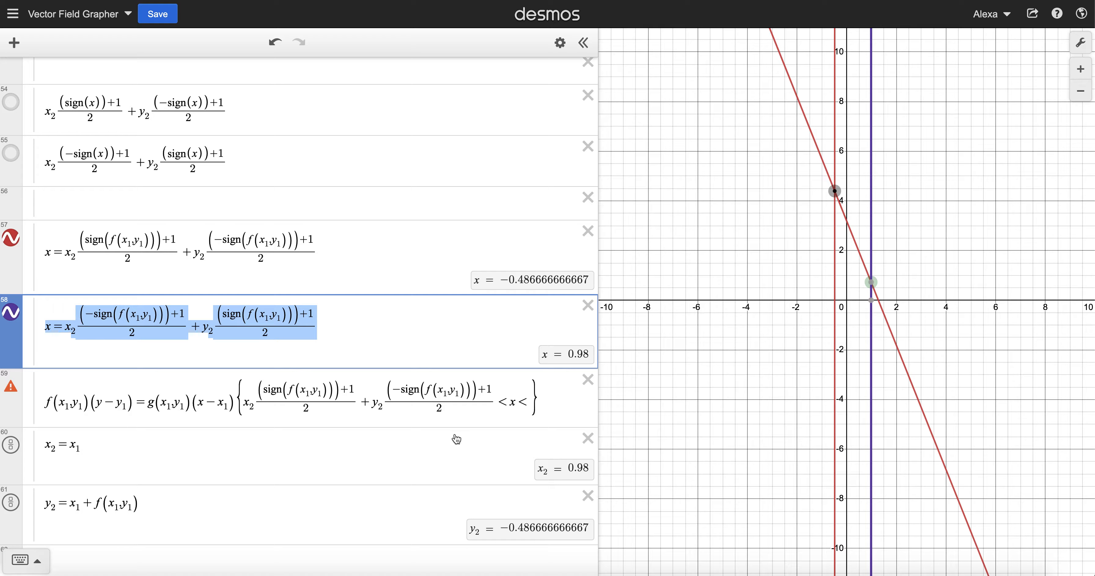
- Hide the unrestricted line f(x₁,y₁)(y−y₁)=g(x₁,y₁)(x−x₁) in row 40
scroll(451, 380, up, 10)
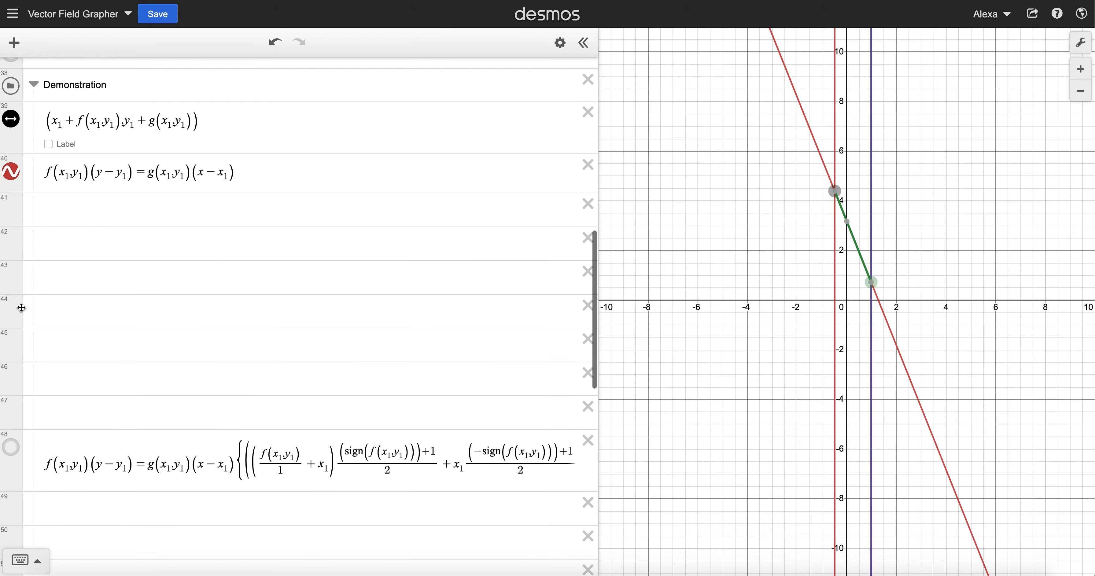
click(11, 203)
scroll(14, 211, down, 12)
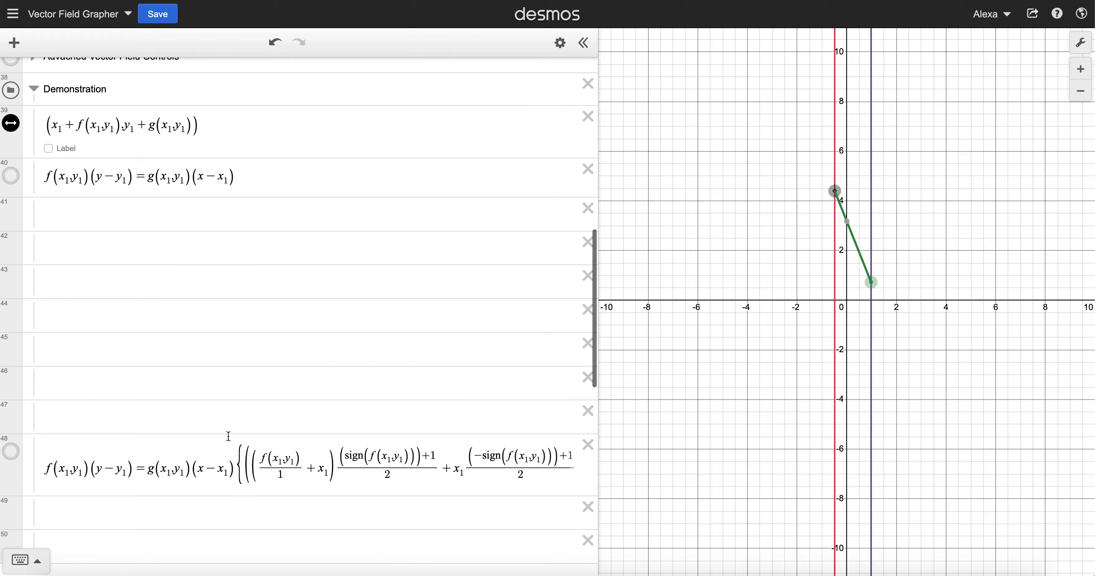
- Hide the vertical boundary lines in rows 57 and 58
click(11, 300)
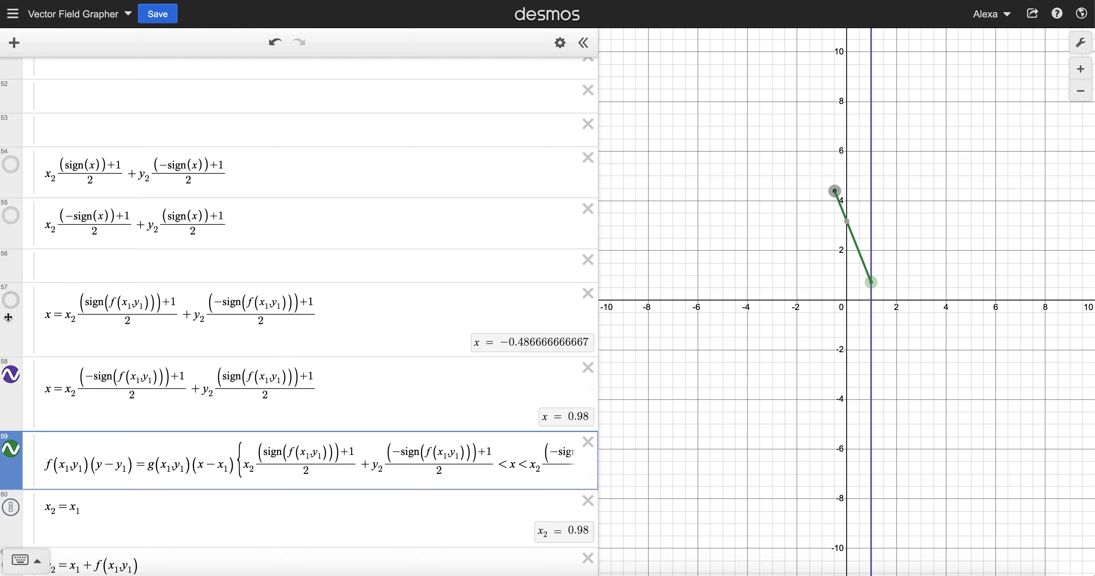
click(11, 374)
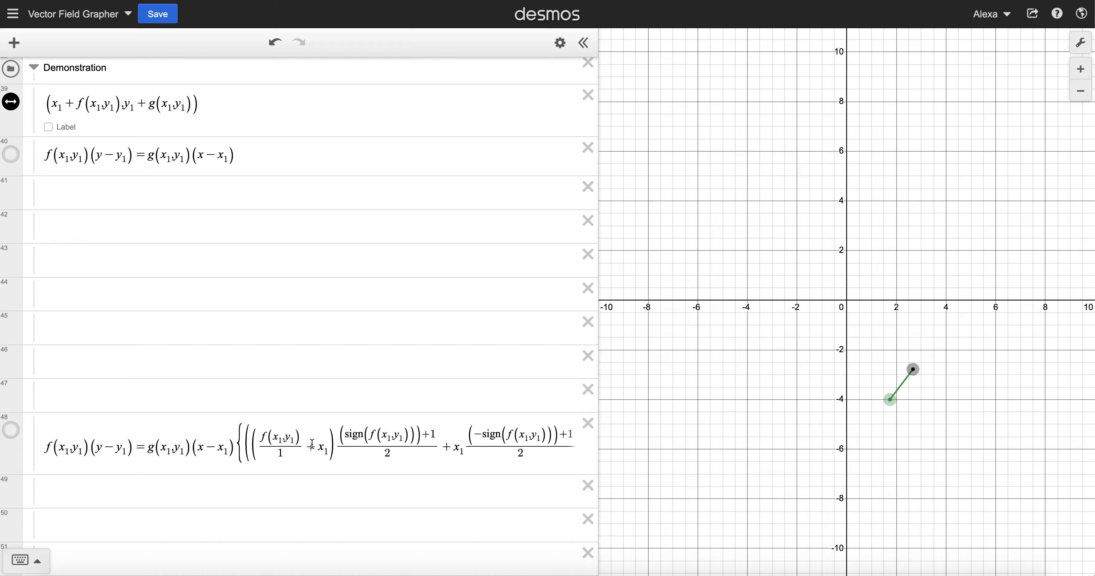
- Compare the f(x₁,y₁)/1 term in row 48 with the vector field equation in row 12, and collapse the Vector Field folder
click(315, 447)
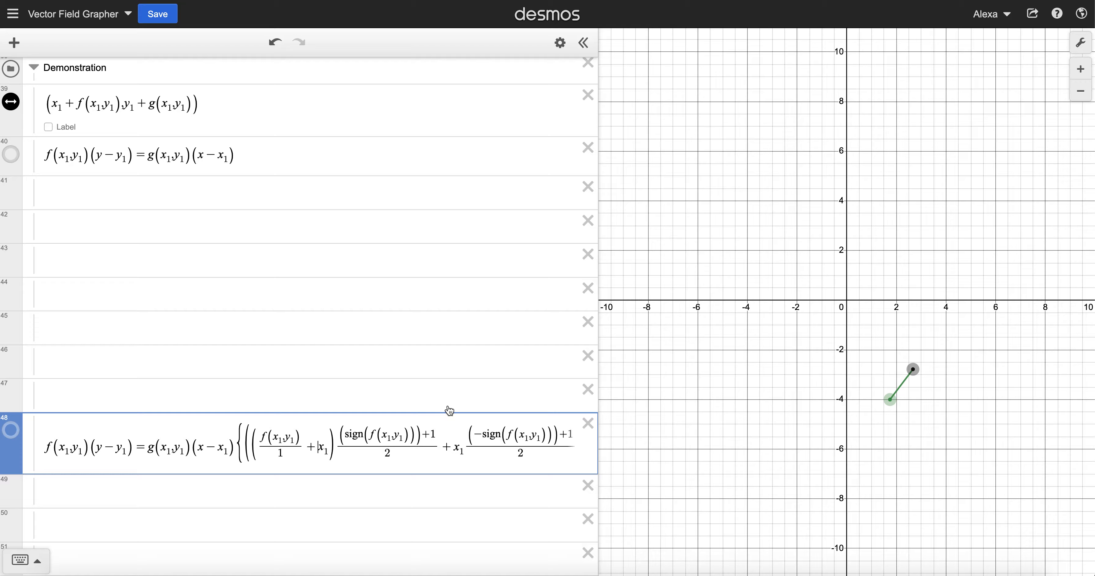
drag(275, 454, 292, 457)
scroll(292, 457, up, 20)
click(258, 322)
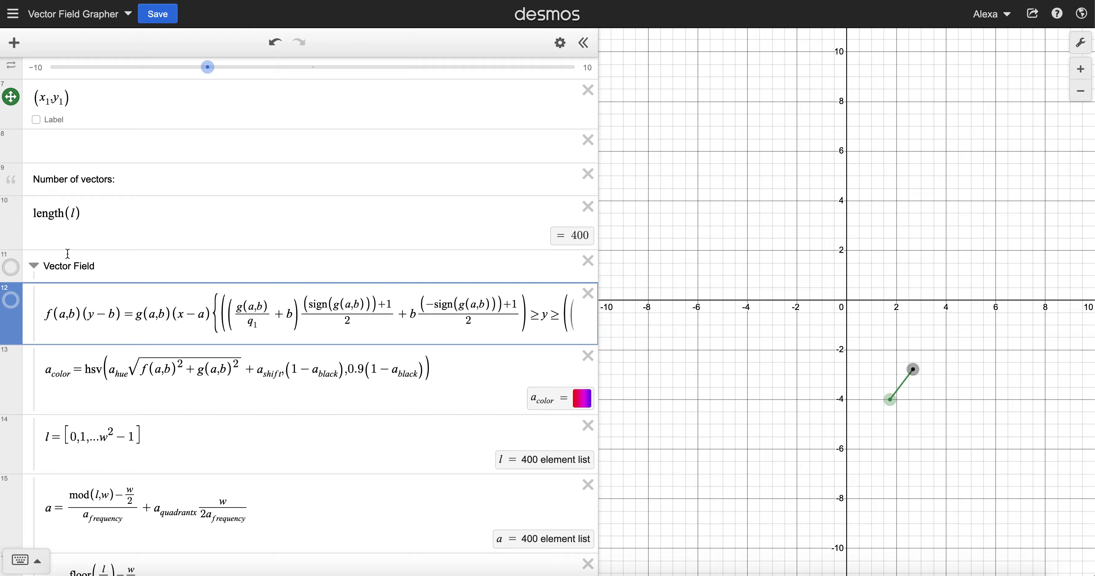
click(34, 266)
- Move the (x₁,y₁) point to about (1.74, −2.63) so the vector stands vertical
scroll(162, 486, down, 10)
drag(890, 399, 890, 369)
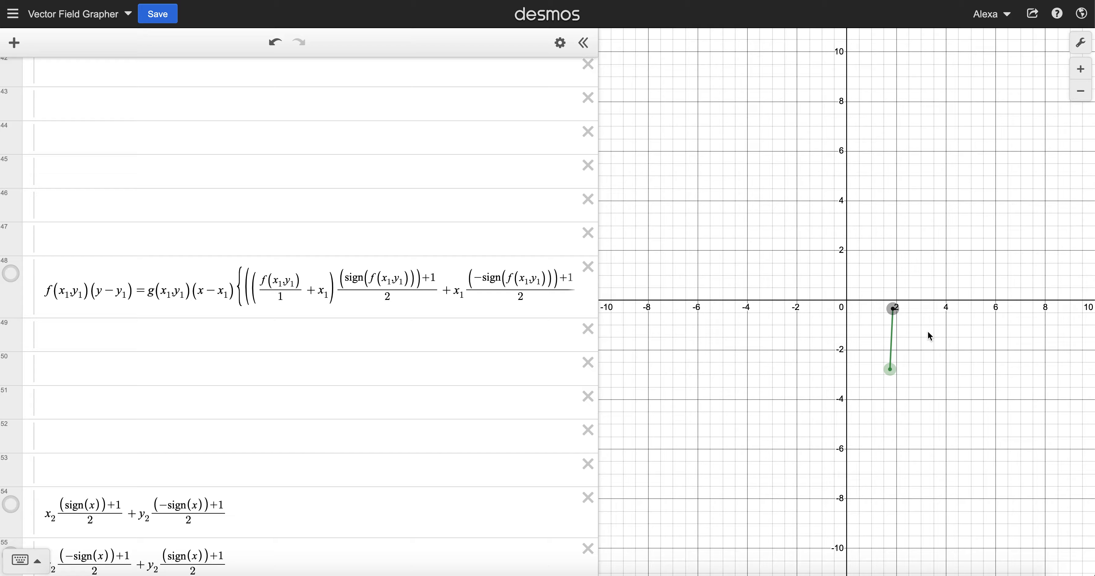
scroll(324, 370, down, 10)
click(324, 370)
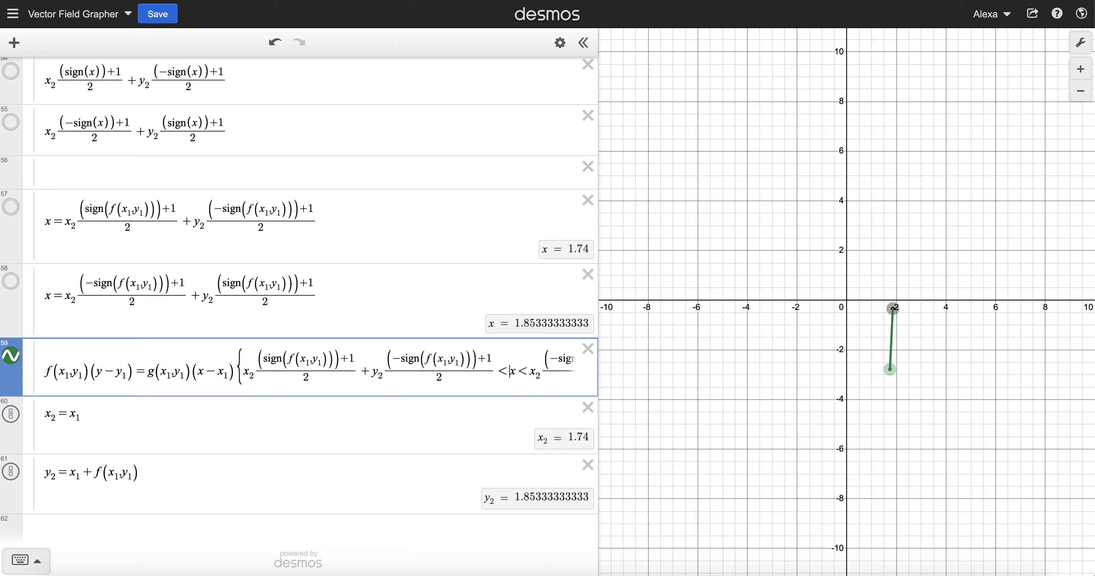
scroll(575, 348, up, 10)
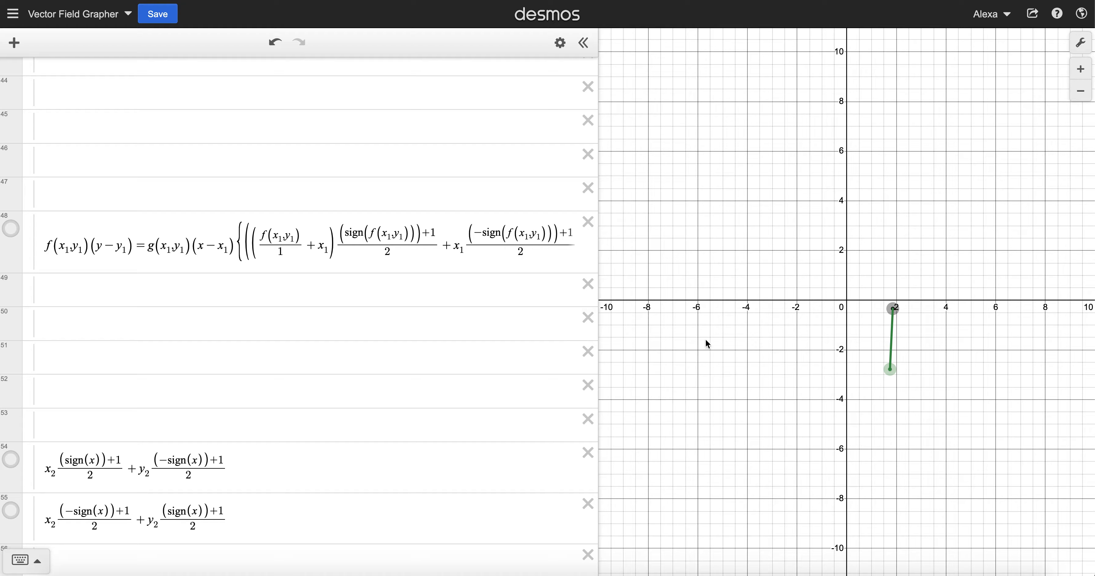
drag(893, 304, 891, 300)
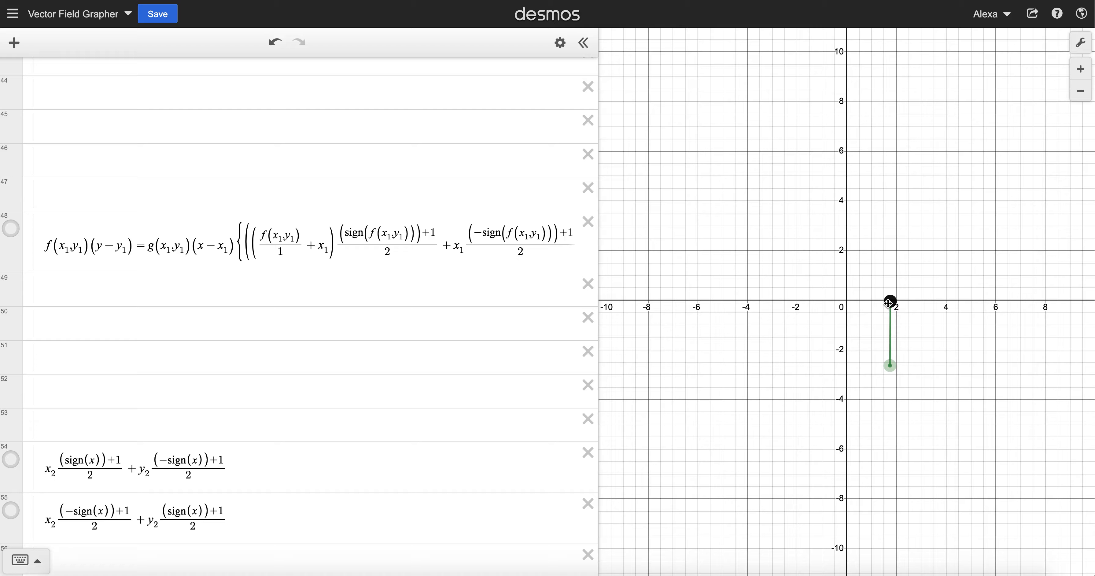
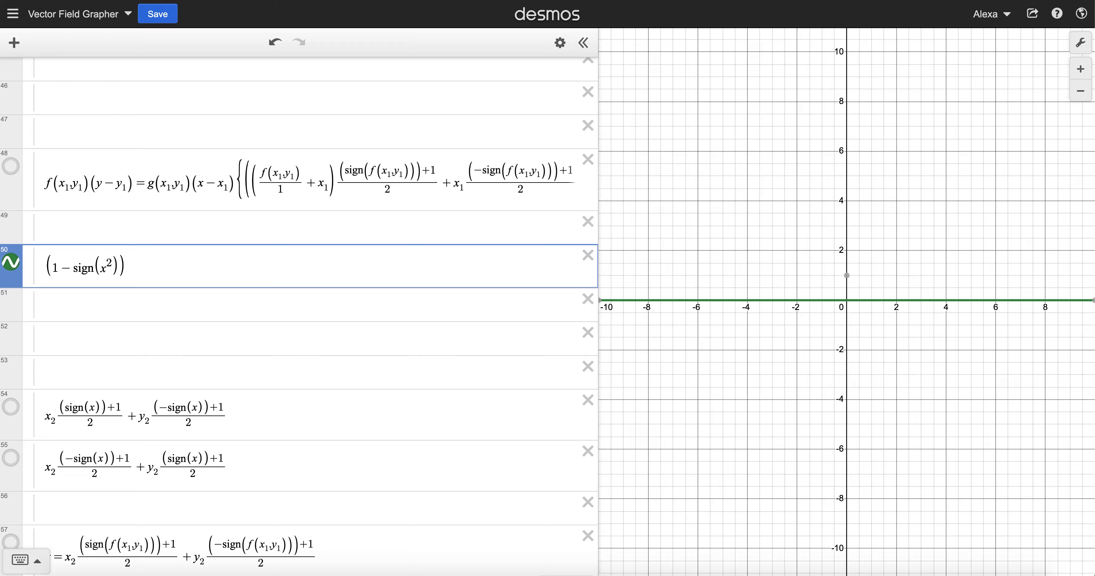
- Remove the leading 1− in row 50 to plot sign(x²), and restore the expression to (1−sign(x²))
drag(52, 267, 68, 267)
key(BackSpace)
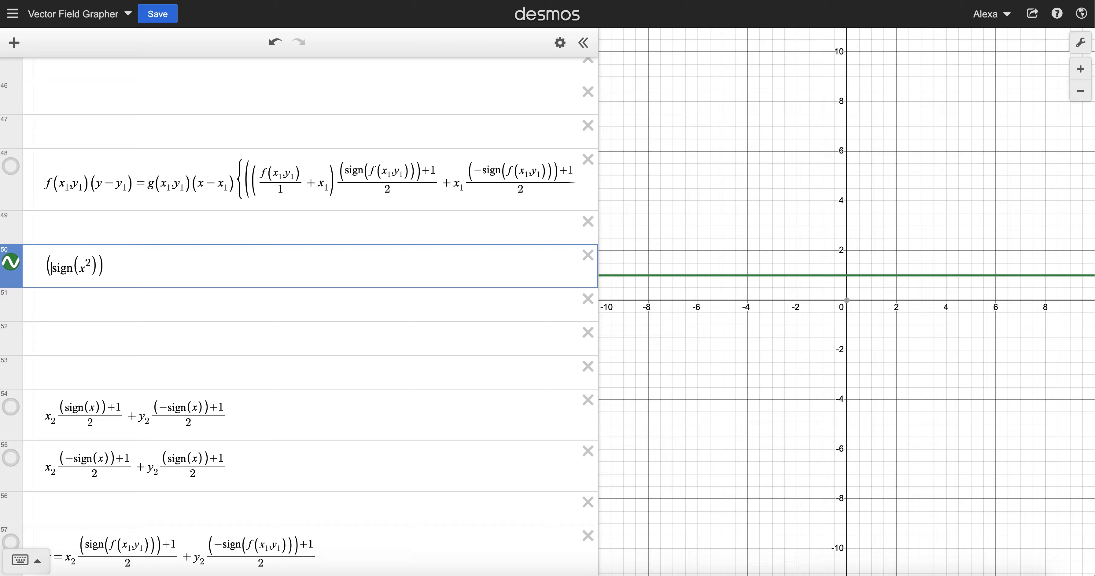
text(1-)
- Examine how the (1−sign(x²)) expression from row 50 is added to the upper x bound in row 48
scroll(442, 183, right, 5)
drag(398, 184, 442, 185)
click(751, 260)
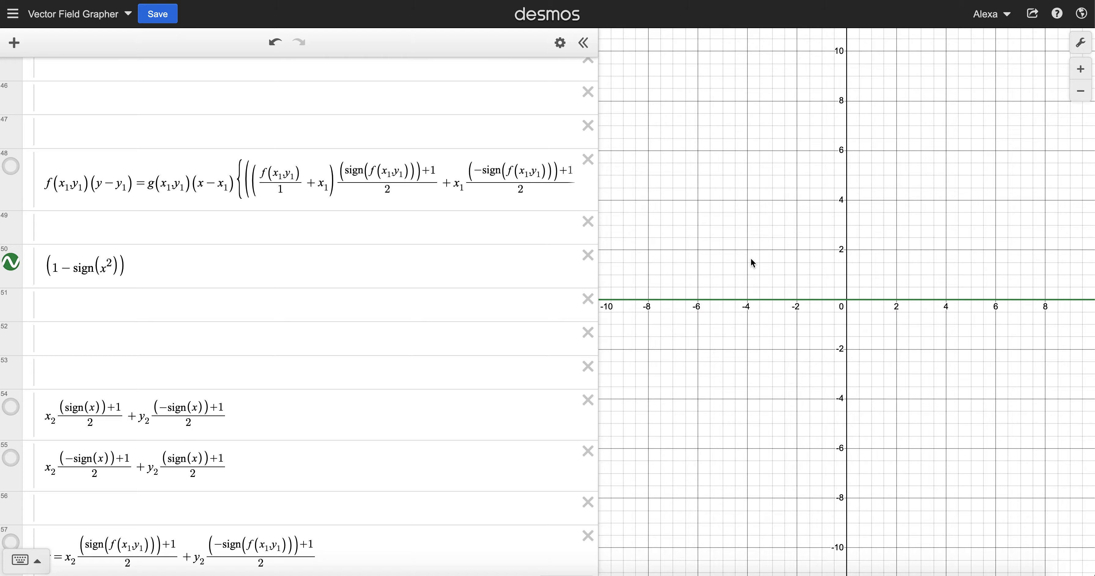
click(129, 273)
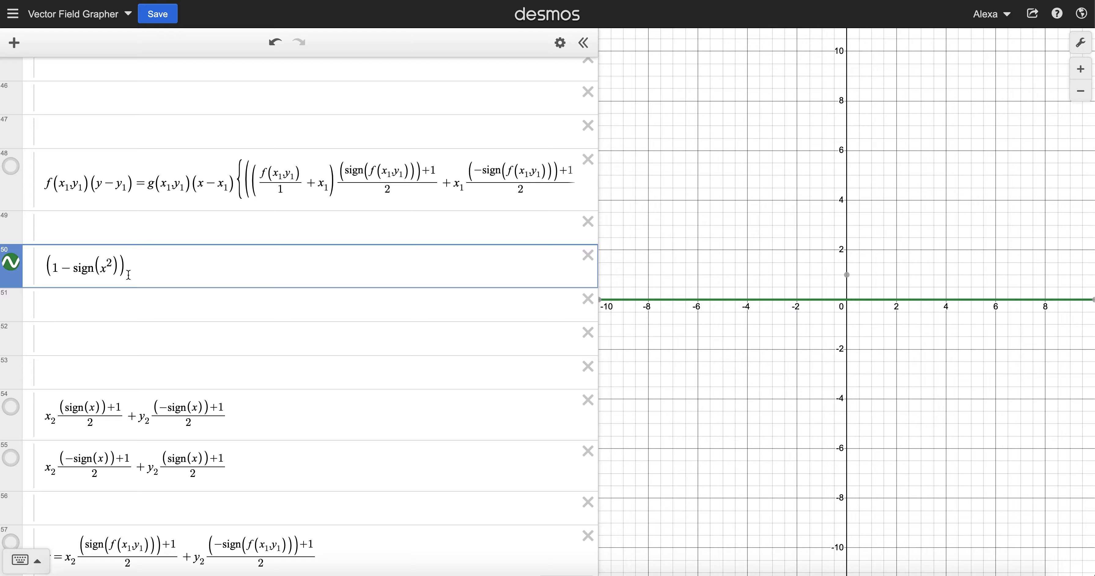
drag(128, 275, 9, 274)
click(112, 273)
drag(262, 188, 542, 180)
click(495, 178)
click(531, 179)
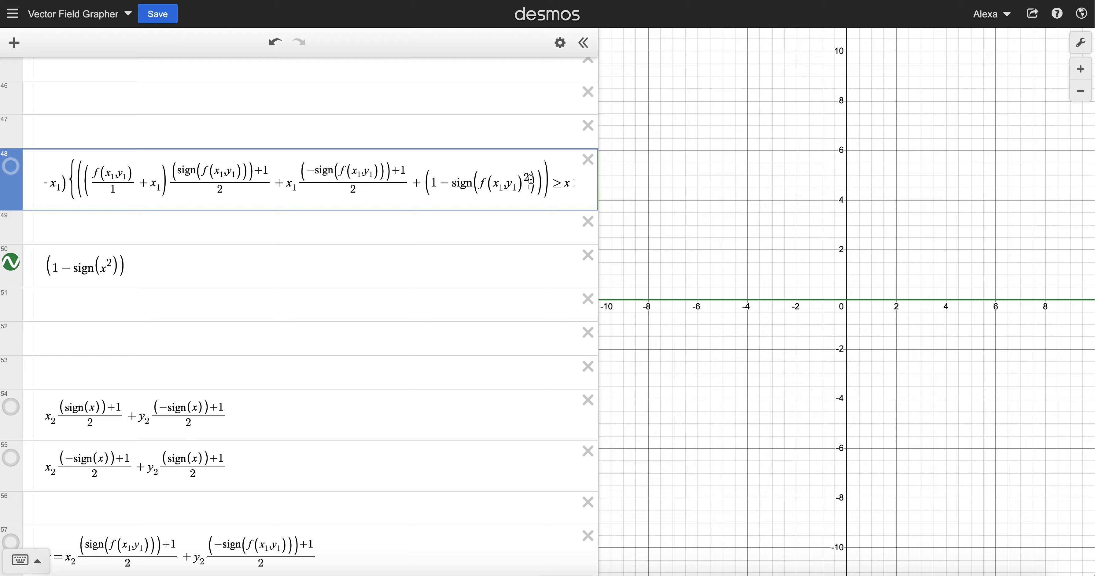
- Examine the subtracted (1−sign(f(x₁,y₁)²)) term in row 48's lower x bound and the g-based restriction that follows it
drag(532, 178, 477, 178)
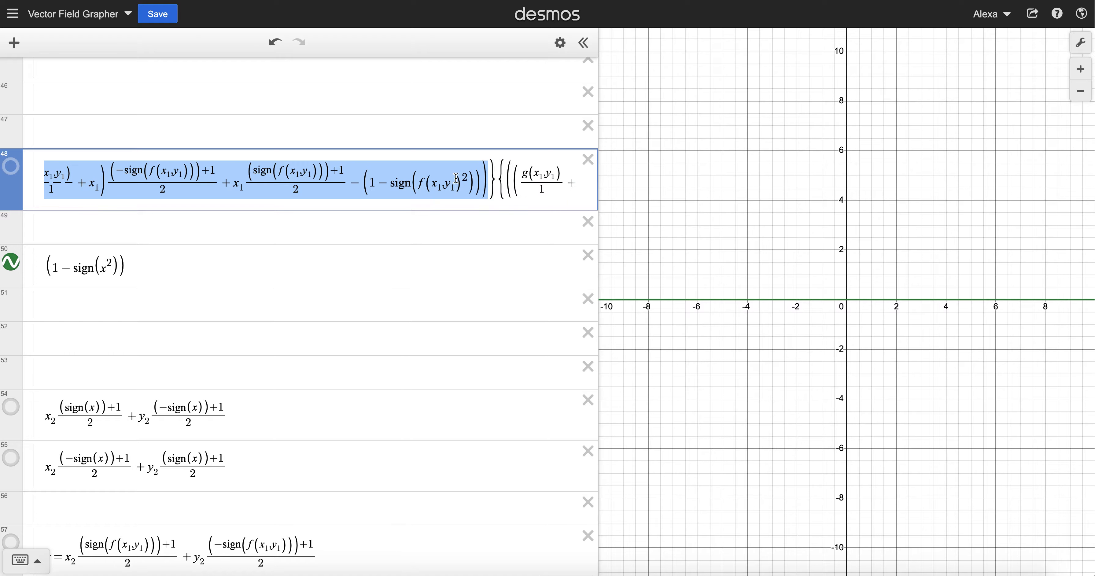
click(452, 178)
click(309, 191)
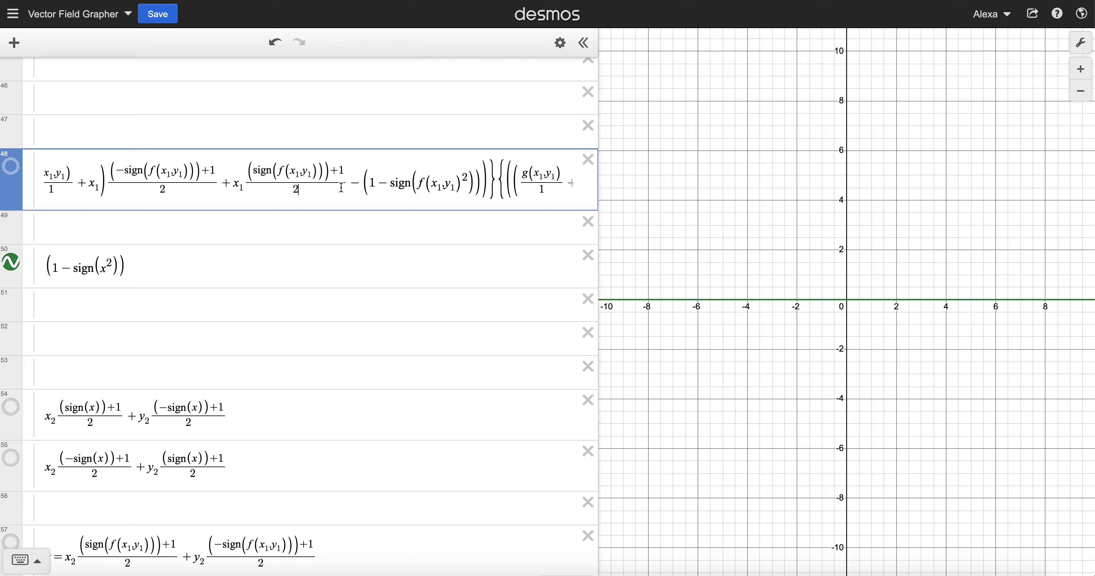
click(361, 182)
drag(490, 182, 666, 185)
click(545, 181)
click(298, 183)
- Review the end of row 48's restrictions and plot its line in place of the (1−sign(x²)) graph
scroll(208, 215, up, 12)
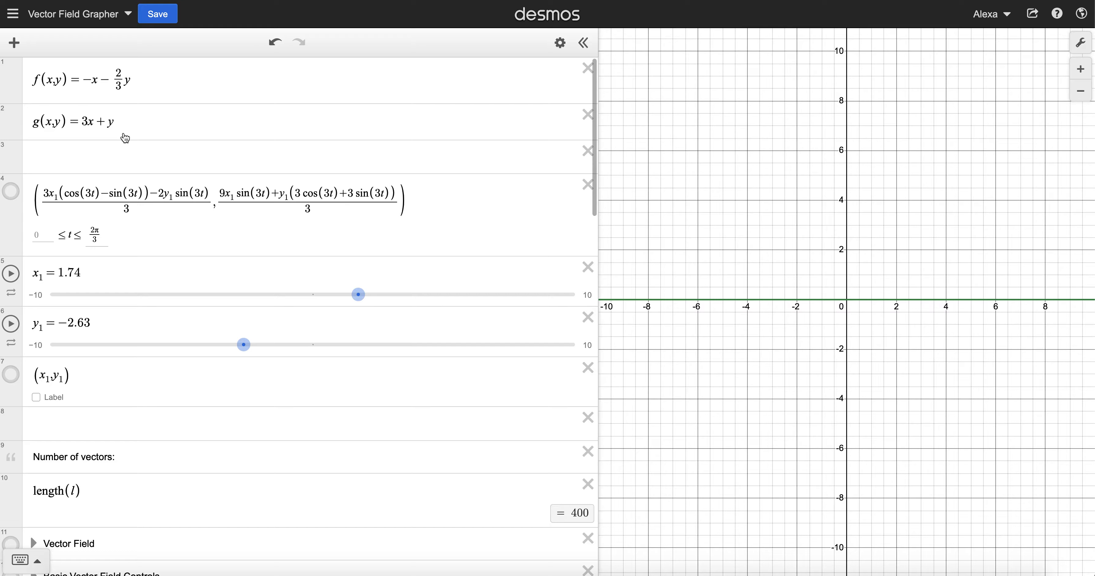
scroll(124, 134, down, 10)
drag(457, 292, 580, 308)
drag(489, 288, 600, 294)
- Show the (x₁,y₁) point in row 7 and move it to about (−1.31, 1.4)
scroll(20, 319, up, 20)
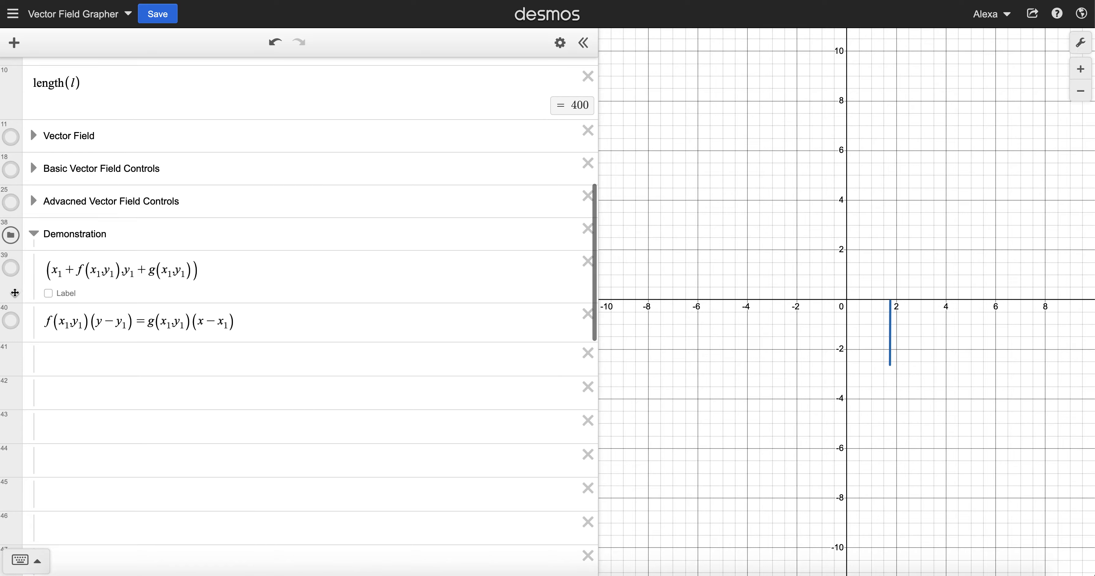
click(11, 374)
drag(883, 372, 815, 264)
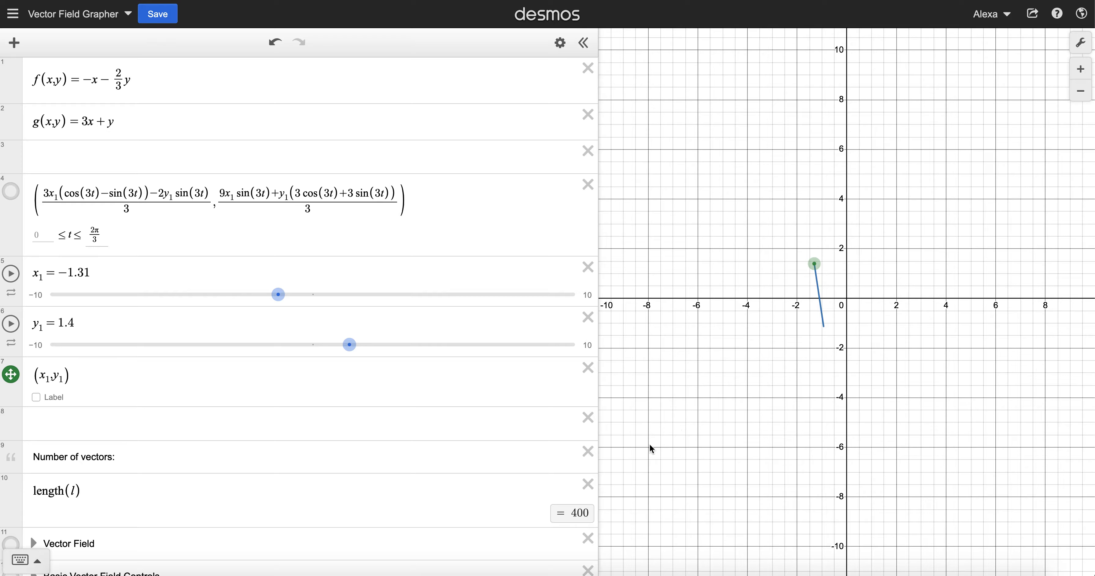
- Define the list r₁=[0,1,5,8,9] in a new row 63
scroll(521, 492, down, 20)
click(366, 502)
key(Return)
key(Return)
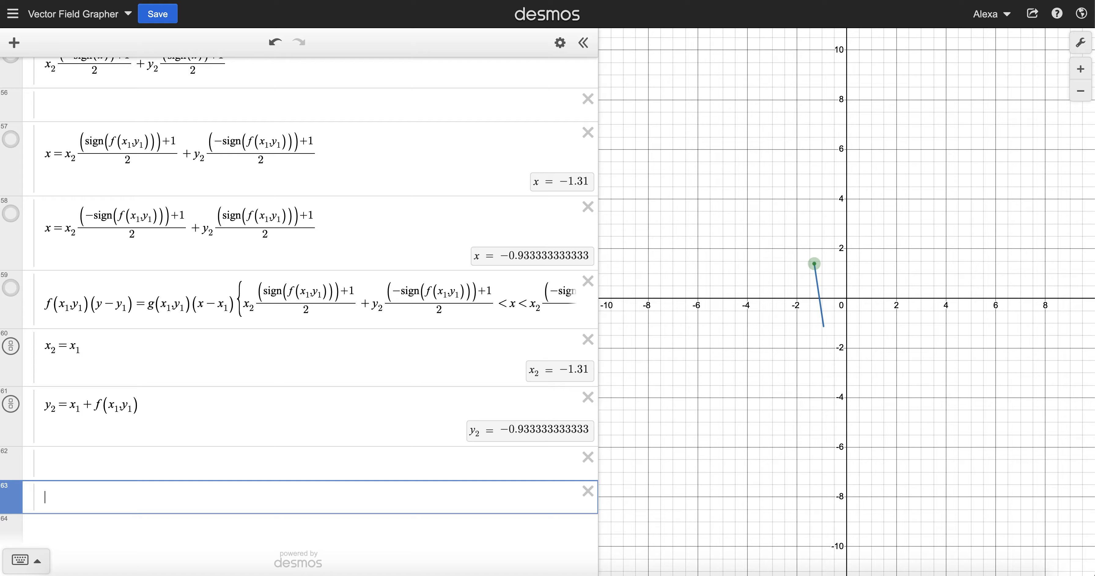
text(r=[0,1,5,8,9)
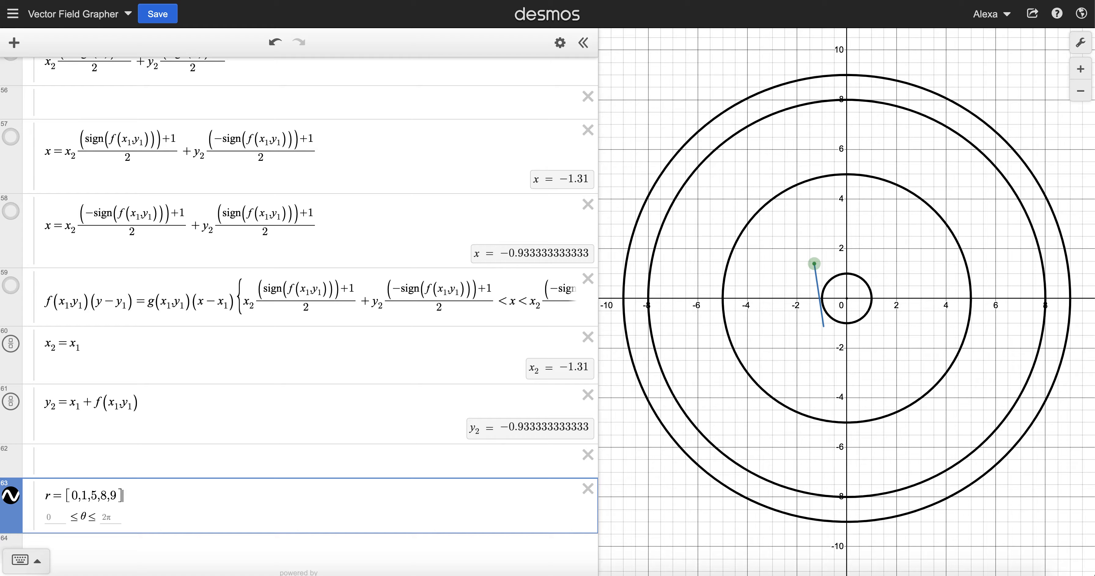
click(57, 492)
click(53, 496)
text(1)
click(697, 367)
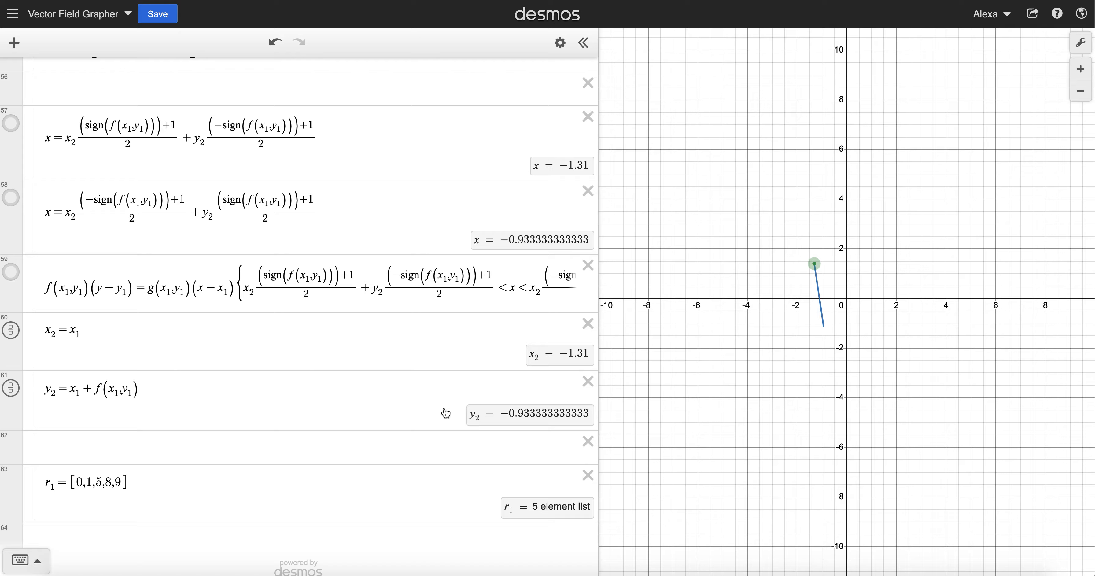
- Replace the contents of list r₁ with the range 0,1,...10, and refine it to 0,0.1,...10
drag(172, 496, 87, 483)
click(87, 483)
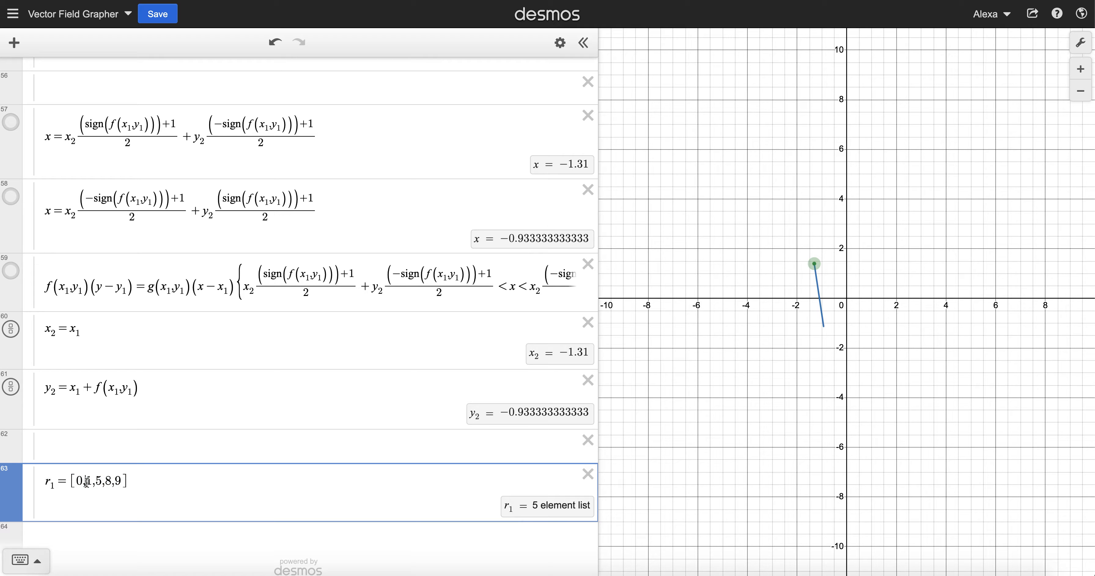
click(205, 482)
drag(150, 484, 70, 481)
click(70, 480)
drag(124, 482, 75, 481)
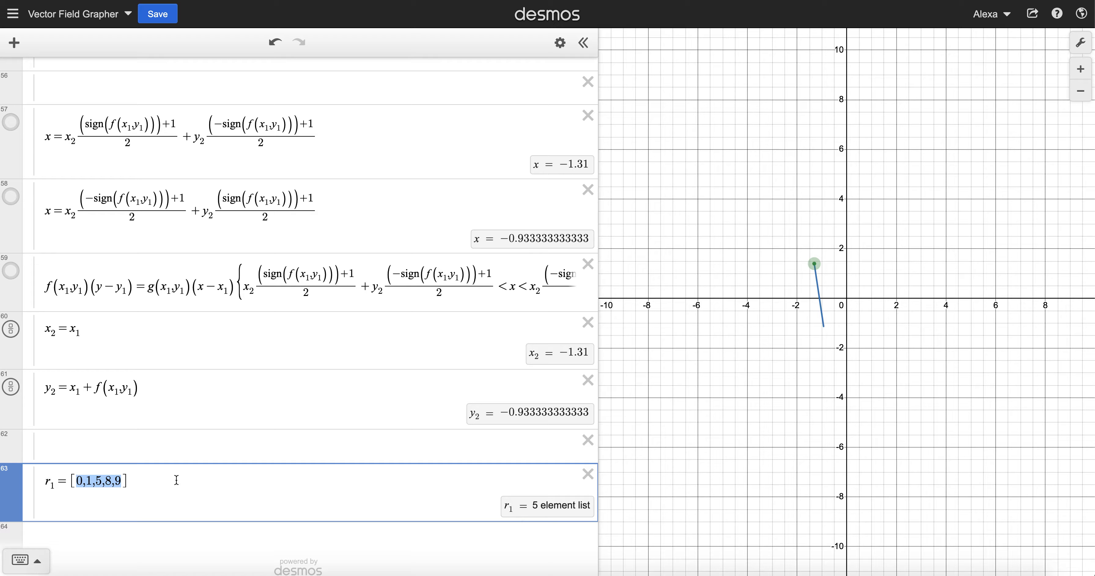
text(0,1,...10)
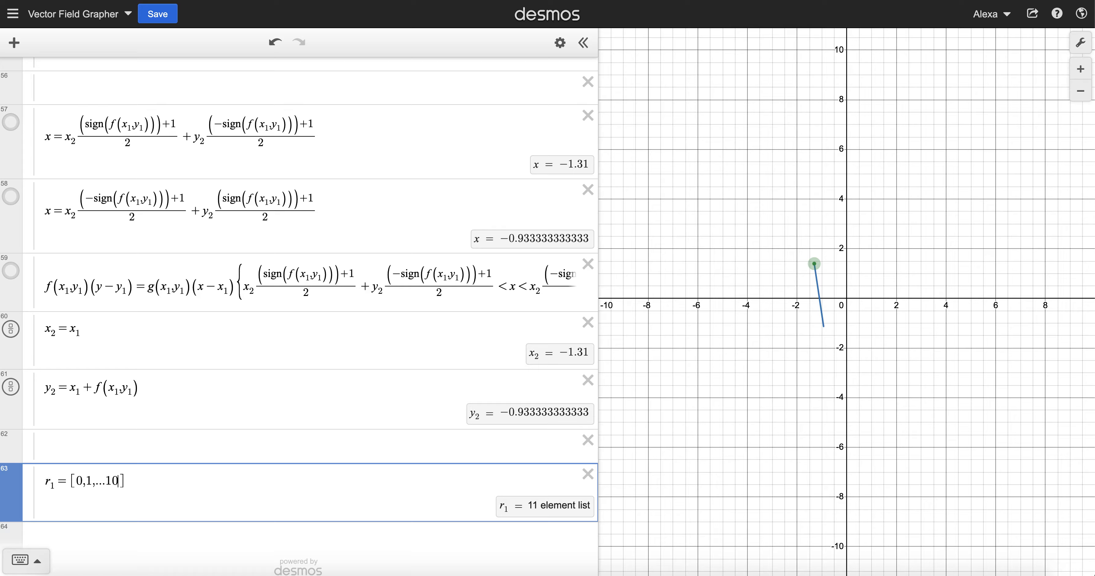
key(Left)
text(0.)
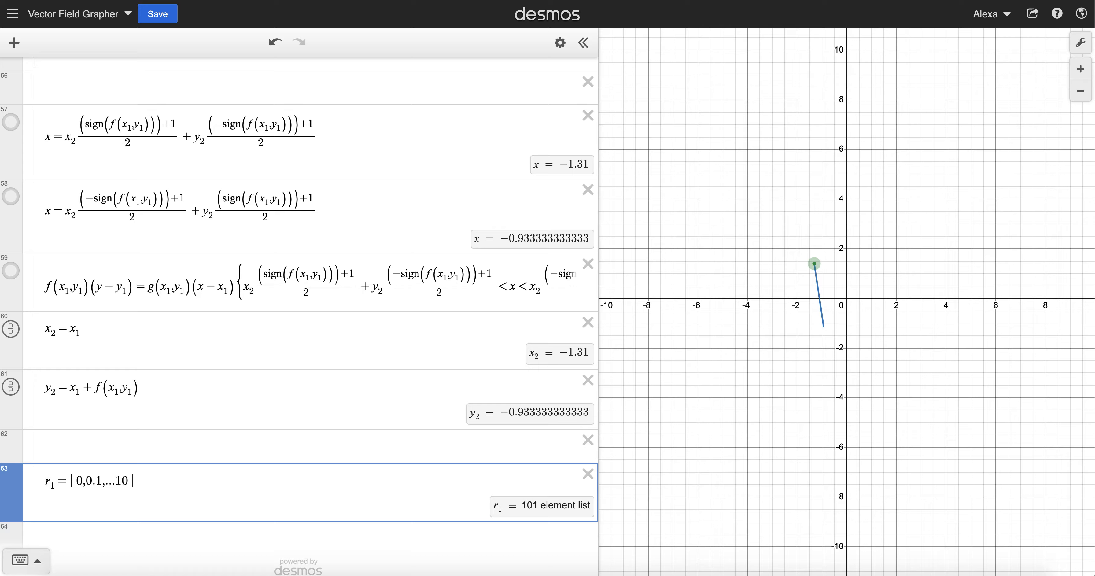
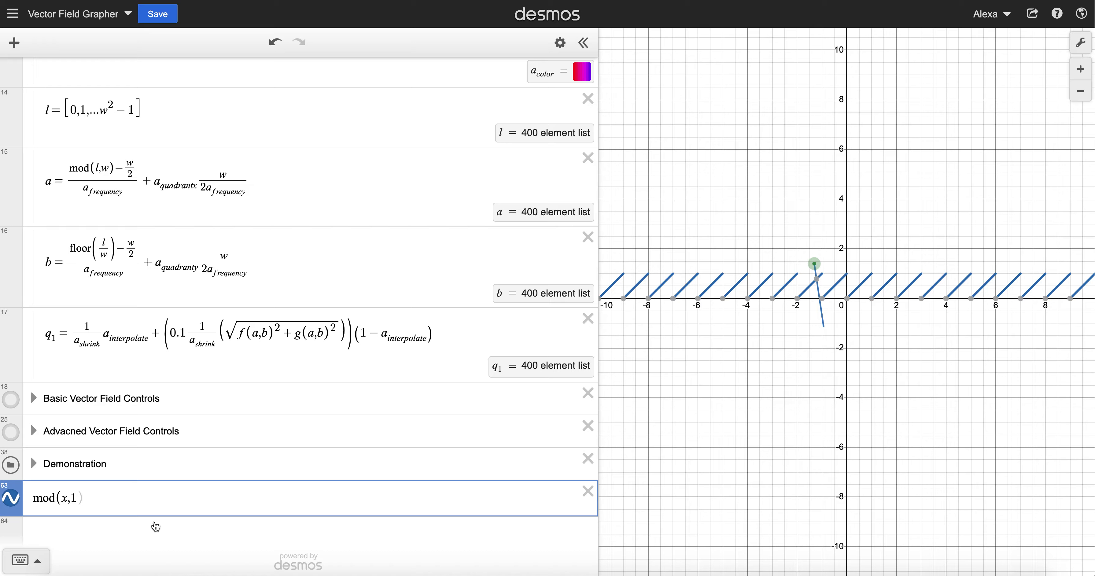
- Examine the mod(x,1) graph and how mod(l,w) is used in the definition of a in row 15
click(738, 369)
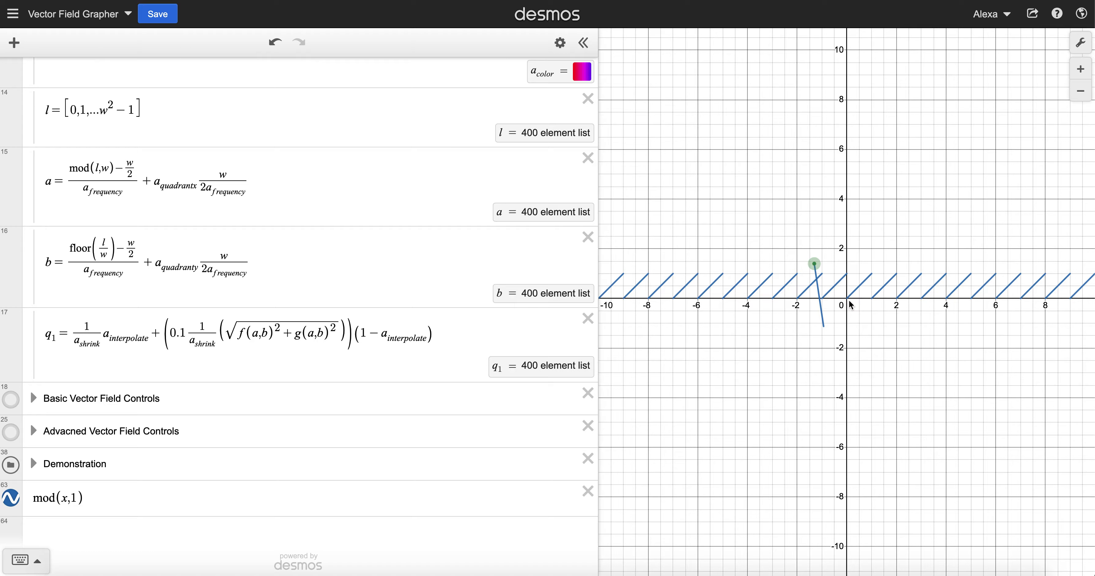
mouse_move(848, 298)
mouse_down()
mouse_move(894, 274)
mouse_move(985, 294)
mouse_move(959, 320)
mouse_up()
scroll(109, 352, up, 4)
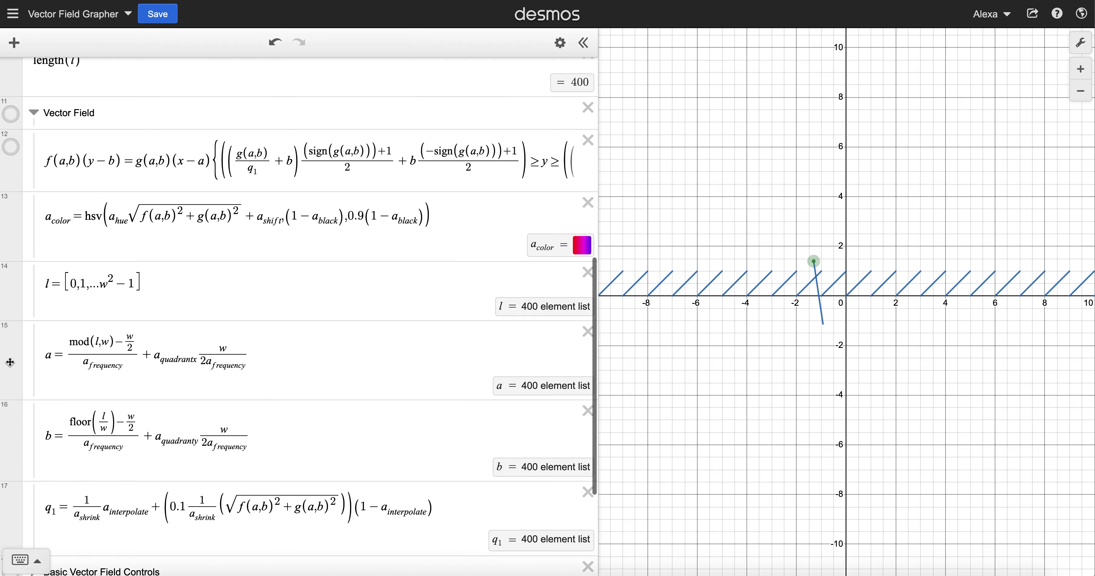
scroll(109, 352, down, 3)
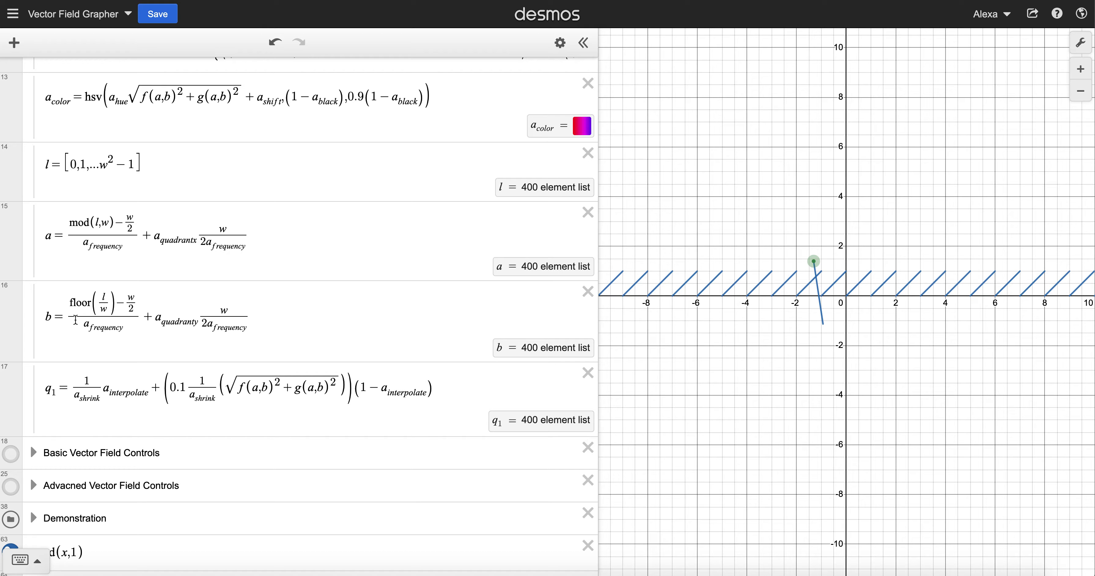
click(80, 224)
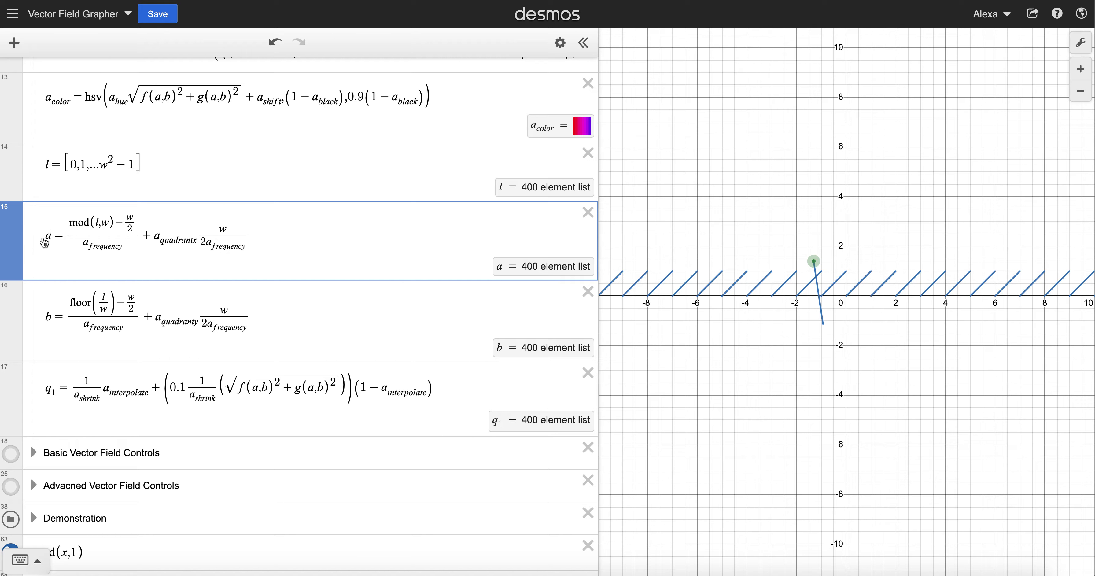
scroll(343, 397, up, 1)
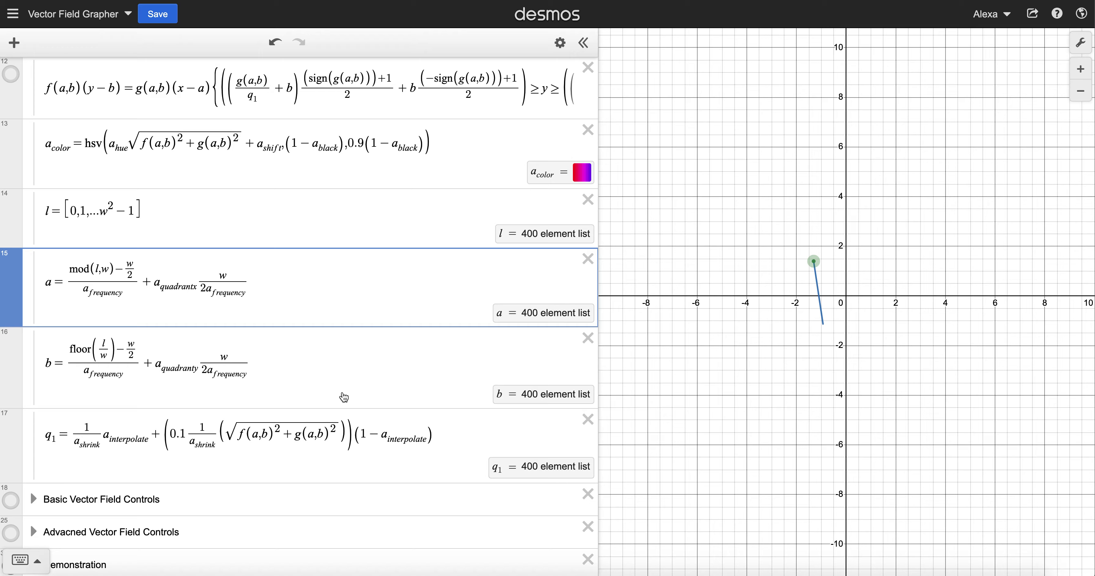
- Add the point list (a,b) below the definition of b, and display it together with the vector field in row 12
click(98, 347)
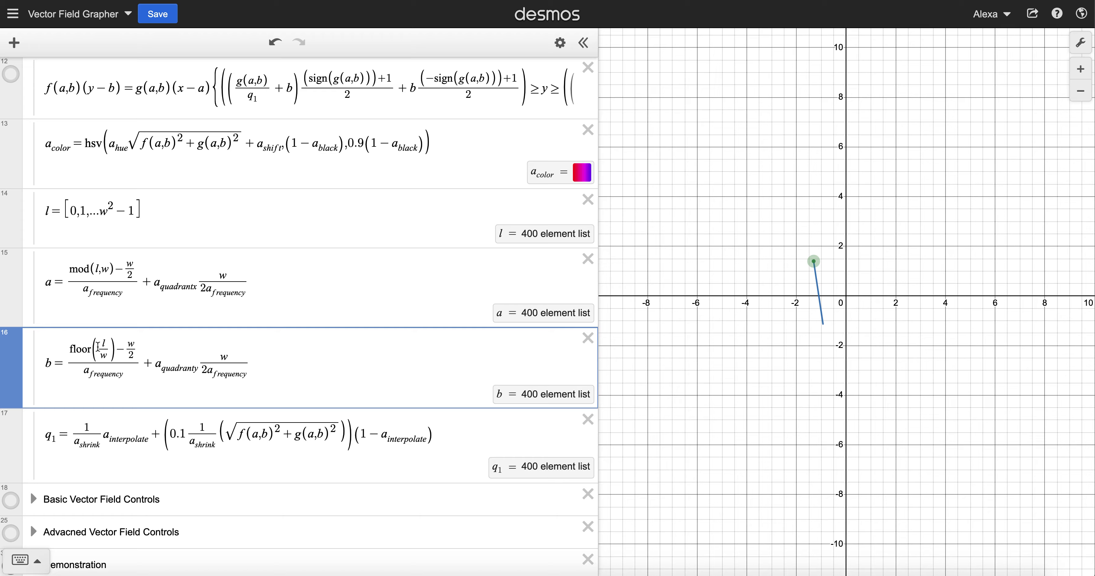
key(Return)
text((a,b))
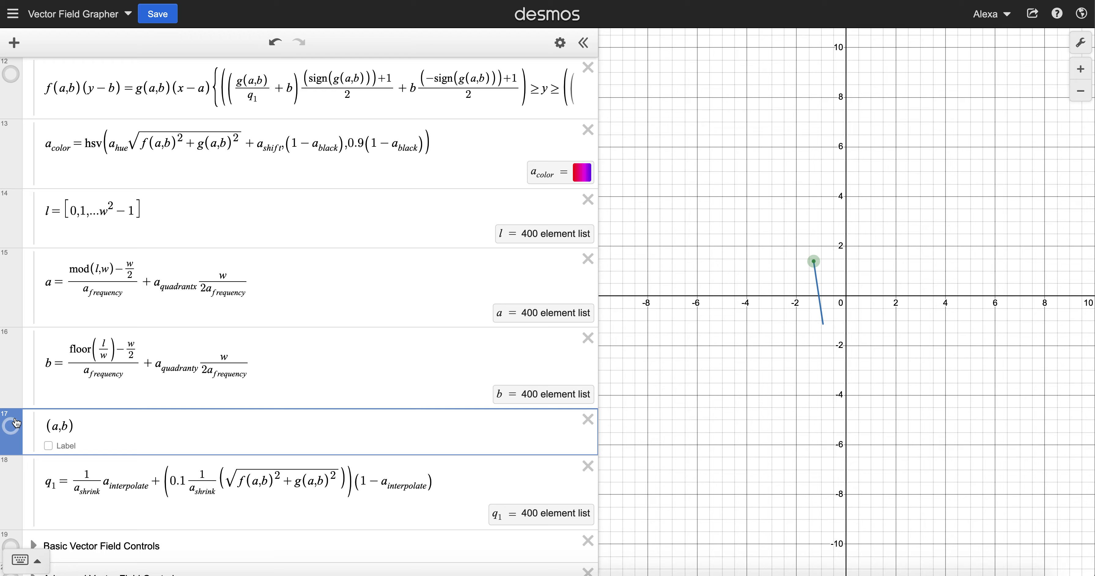
click(648, 178)
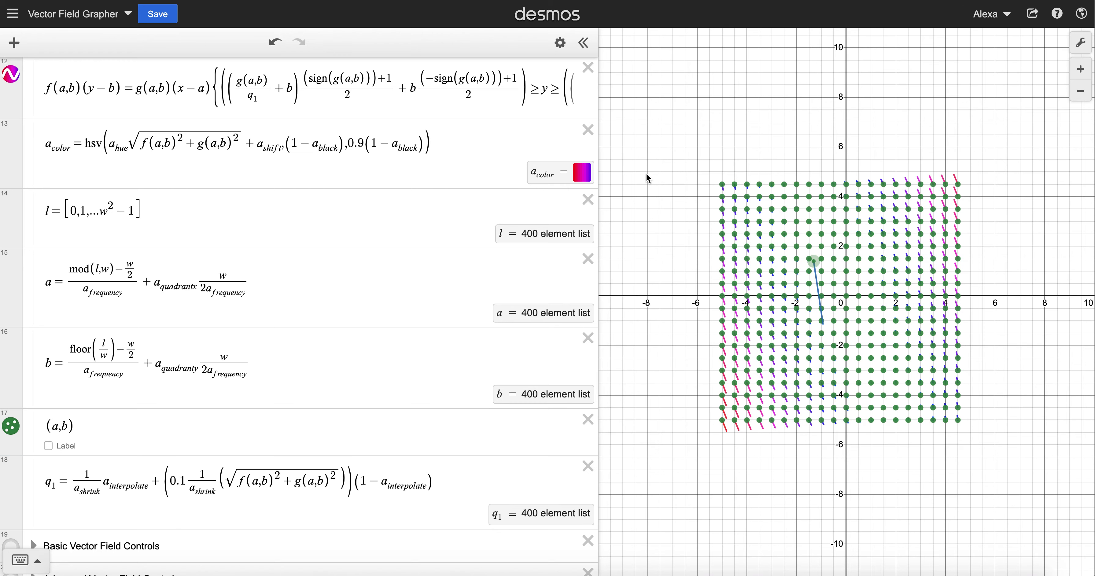
- Display the (a,b) list as connected lines instead of points, and hide the vector field in row 12
click(567, 39)
click(11, 426)
click(13, 76)
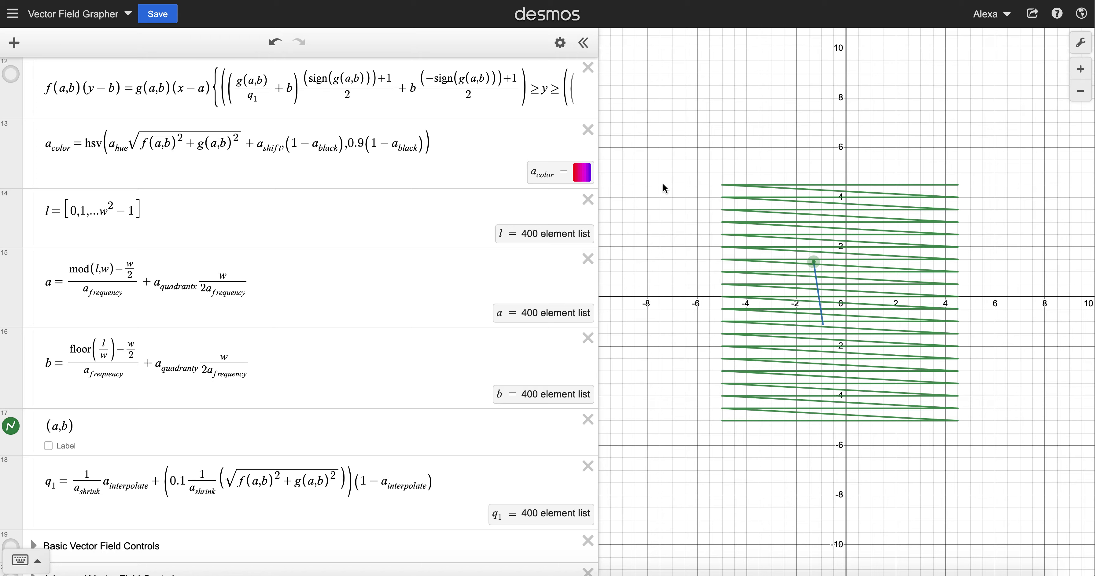
- Delete the (a,b) list below the definition of b, and show the vector field in row 12 again
click(71, 360)
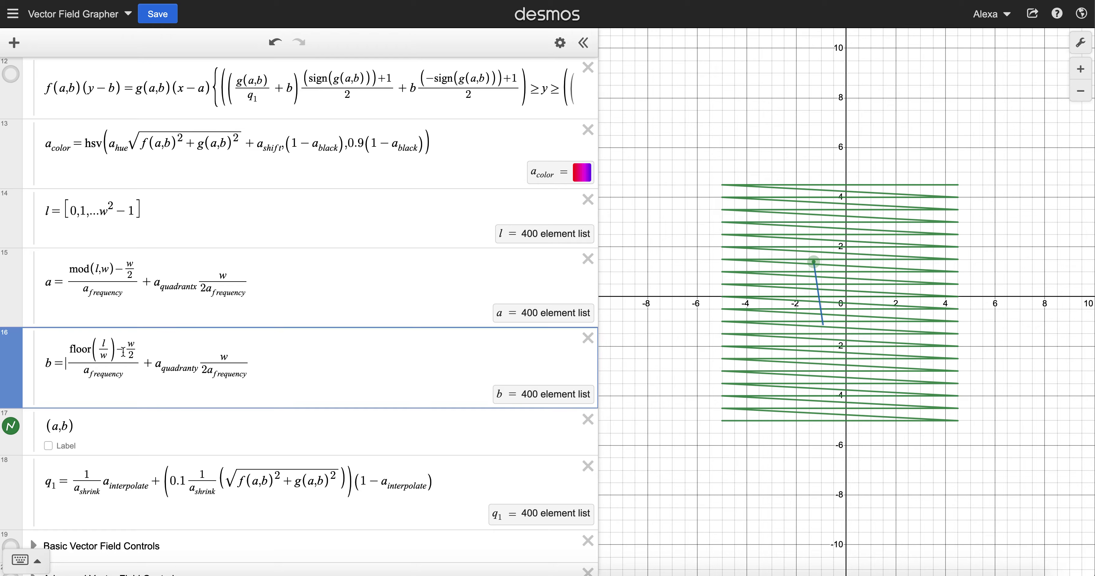
click(560, 42)
click(580, 422)
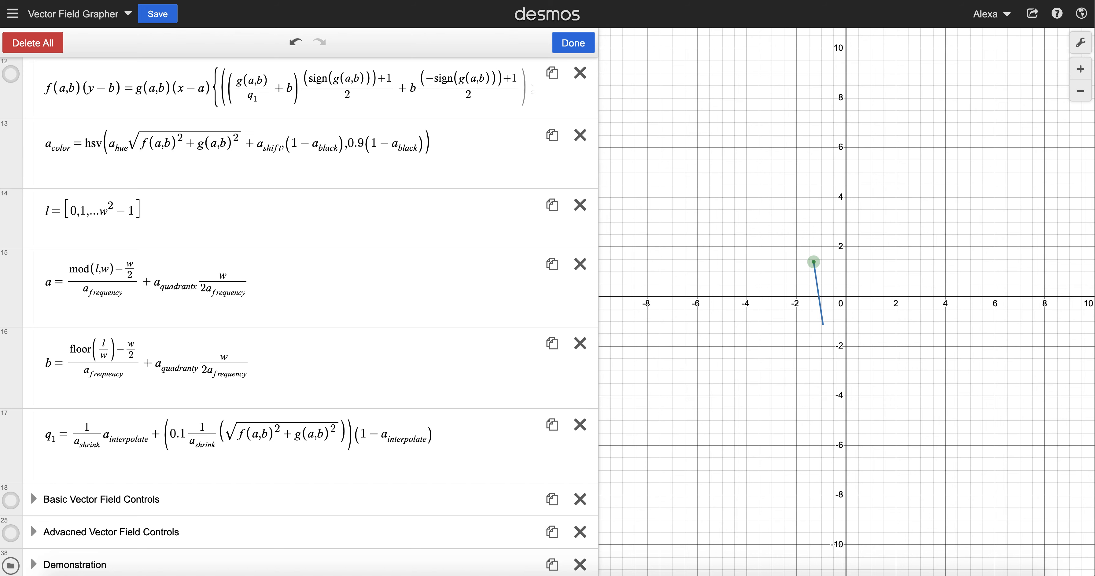
click(573, 43)
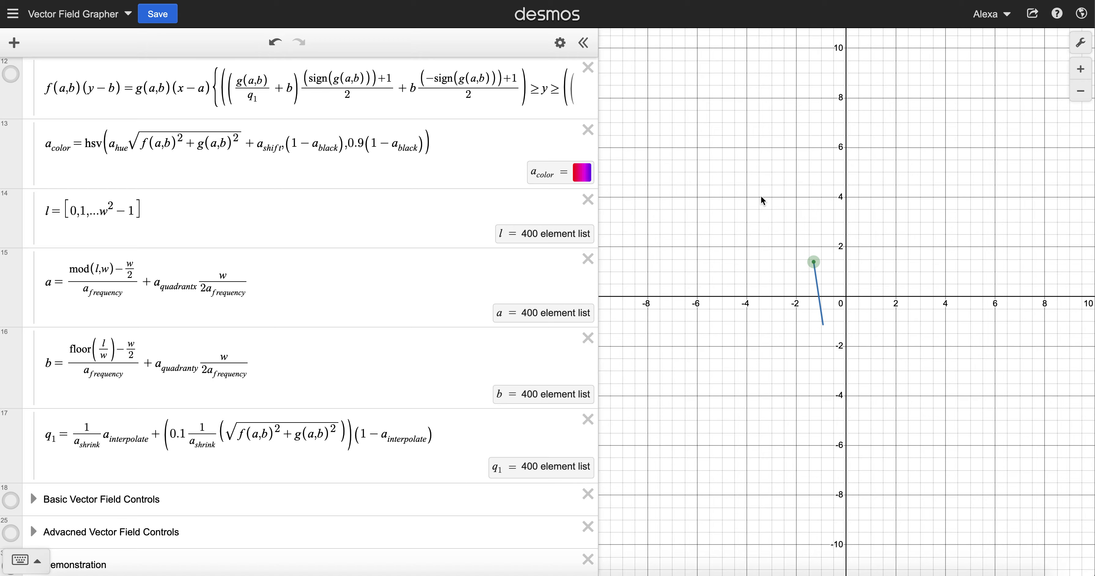
scroll(278, 246, up, 2)
click(10, 113)
- Look up the hsv custom color function, used in the a_color definition in row 13, among the built-in functions
click(85, 218)
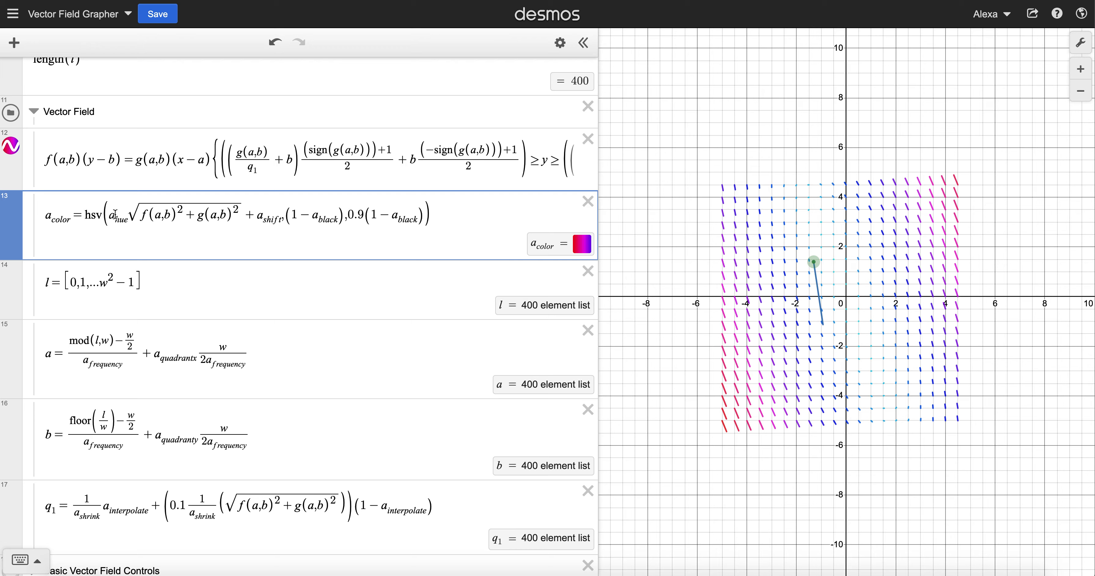
click(25, 560)
click(755, 489)
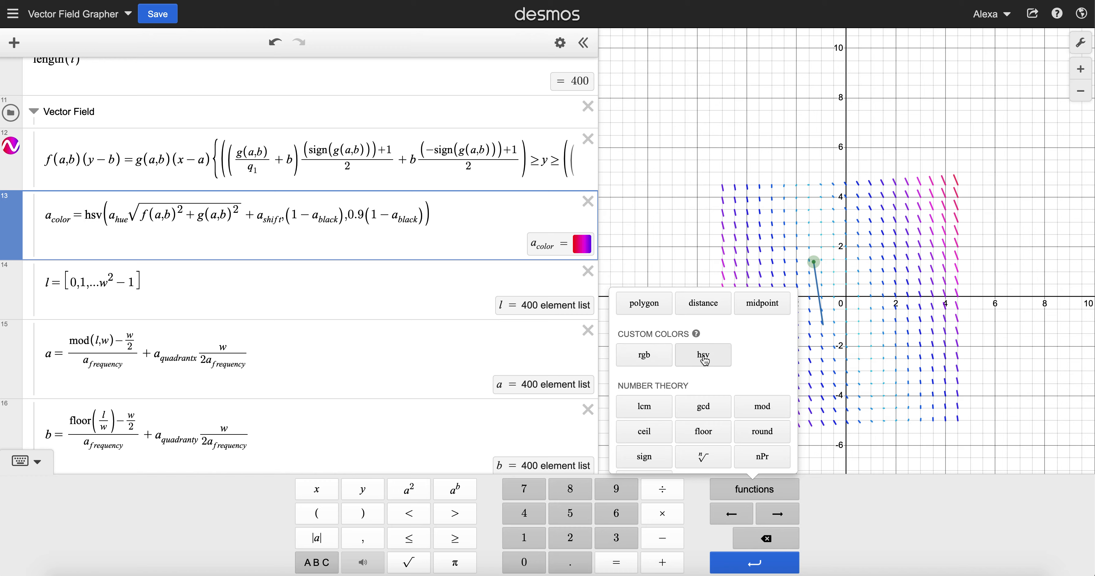
click(679, 124)
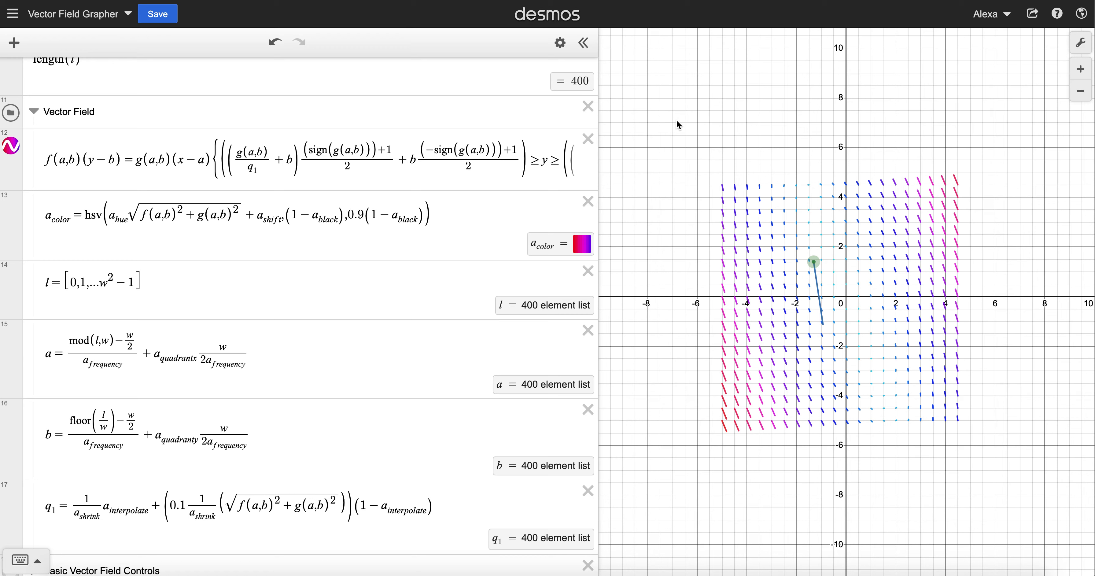
- Preview the graph in reverse contrast, and restore the normal contrast
click(1080, 43)
click(899, 73)
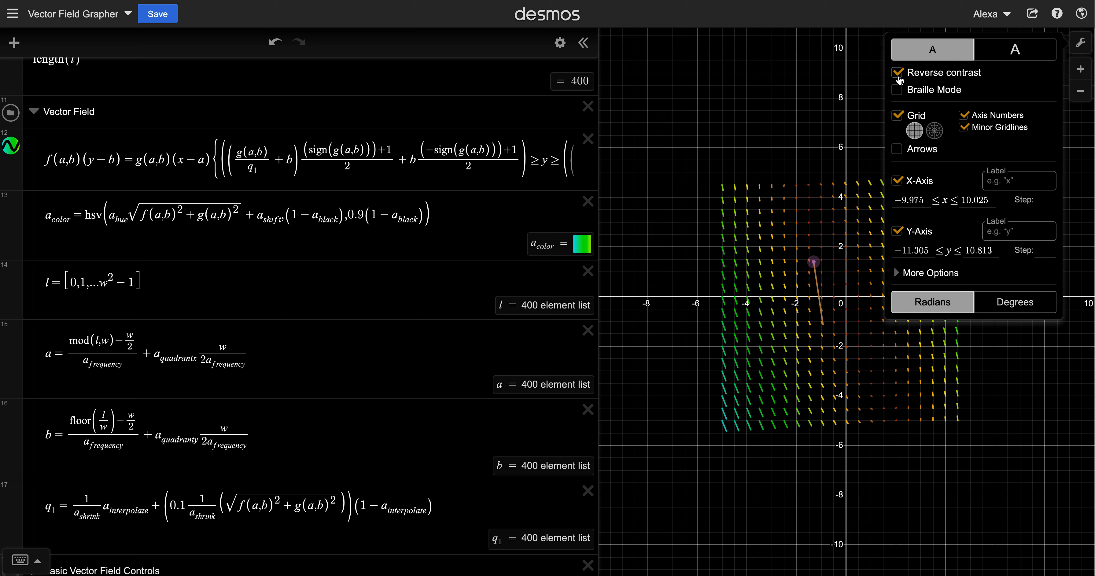
click(898, 74)
click(776, 89)
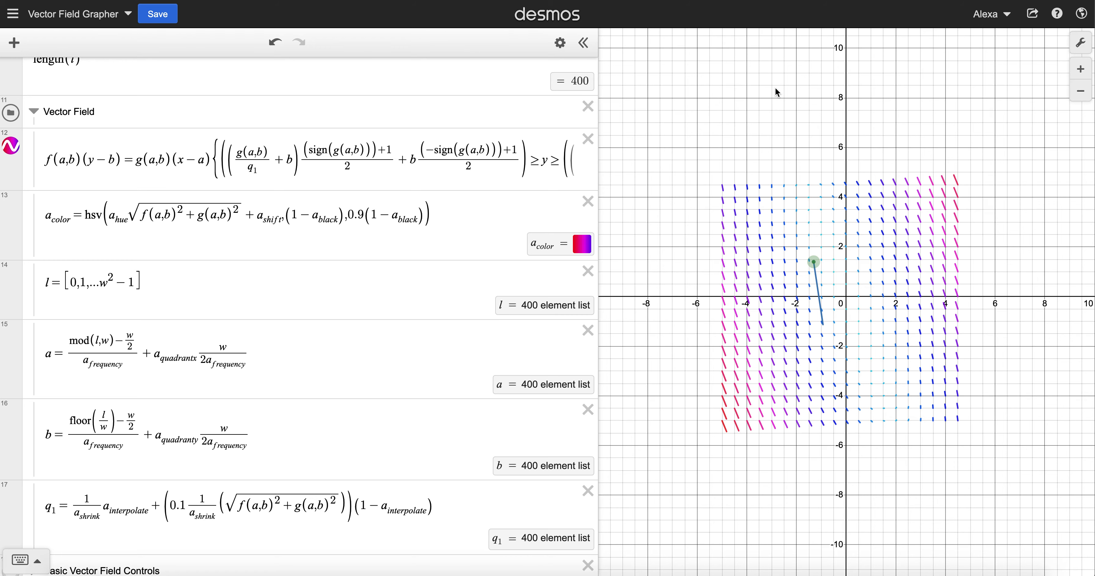
- Examine the vector magnitude term √(f(a,b)²+g(a,b)²) inside the hsv definition of a_color
click(230, 212)
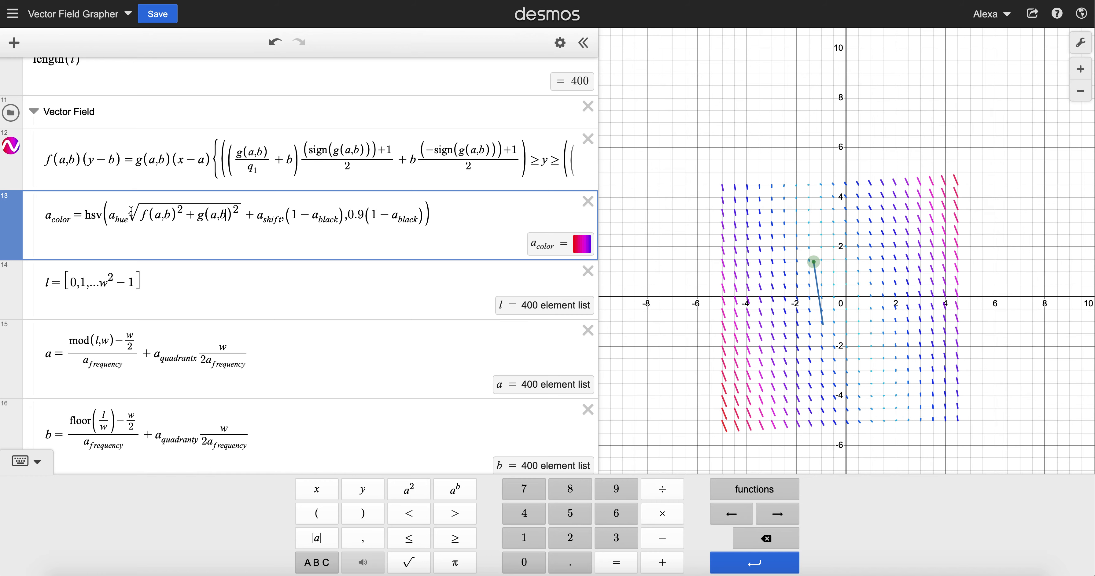
drag(131, 211, 172, 212)
click(173, 211)
click(560, 43)
click(560, 43)
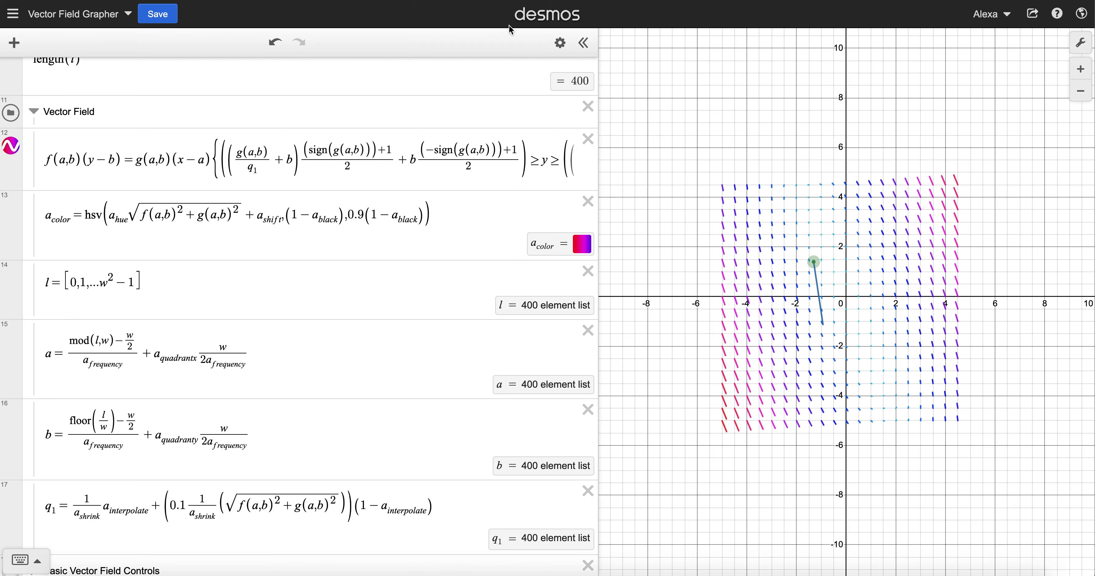
- Try line opacities of 1, 0, 0.5 and the list a on the vector field in row 12
click(560, 43)
click(11, 149)
click(64, 167)
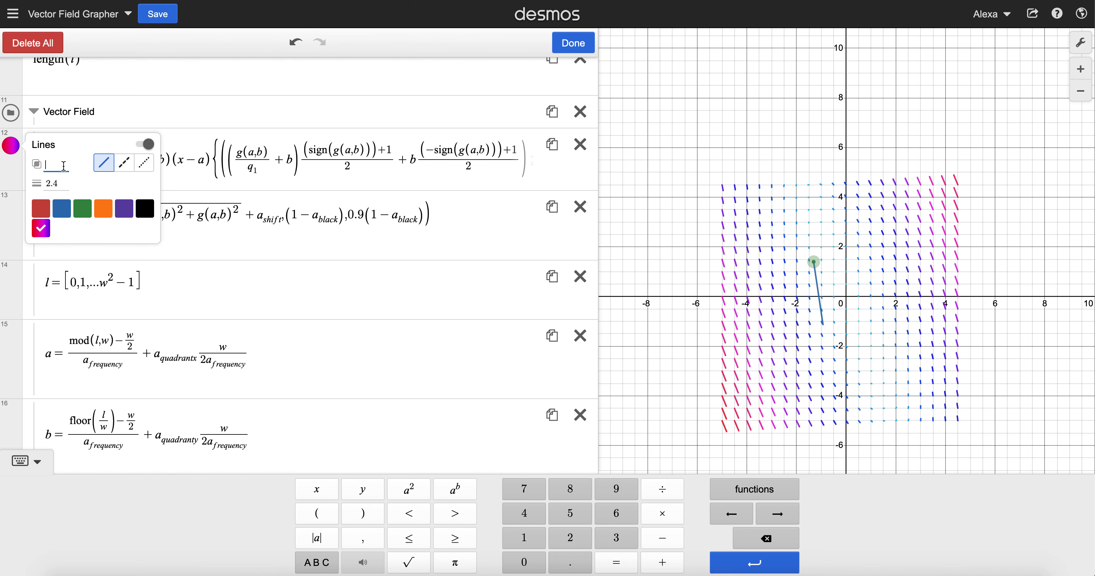
text(1)
key(BackSpace)
text(0)
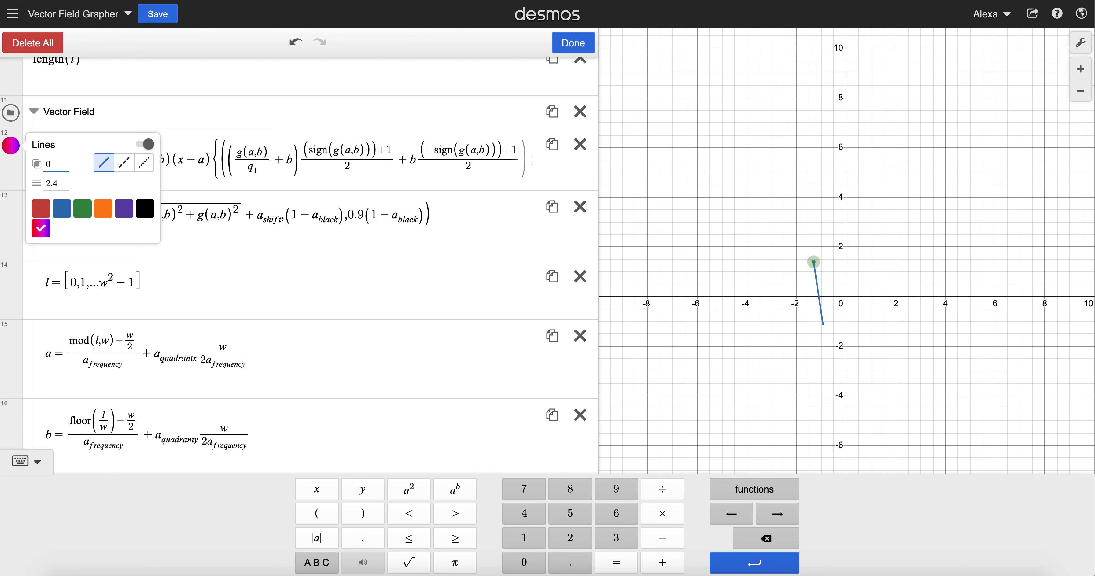
text(.5)
key(BackSpace)
key(BackSpace)
key(BackSpace)
text(a)
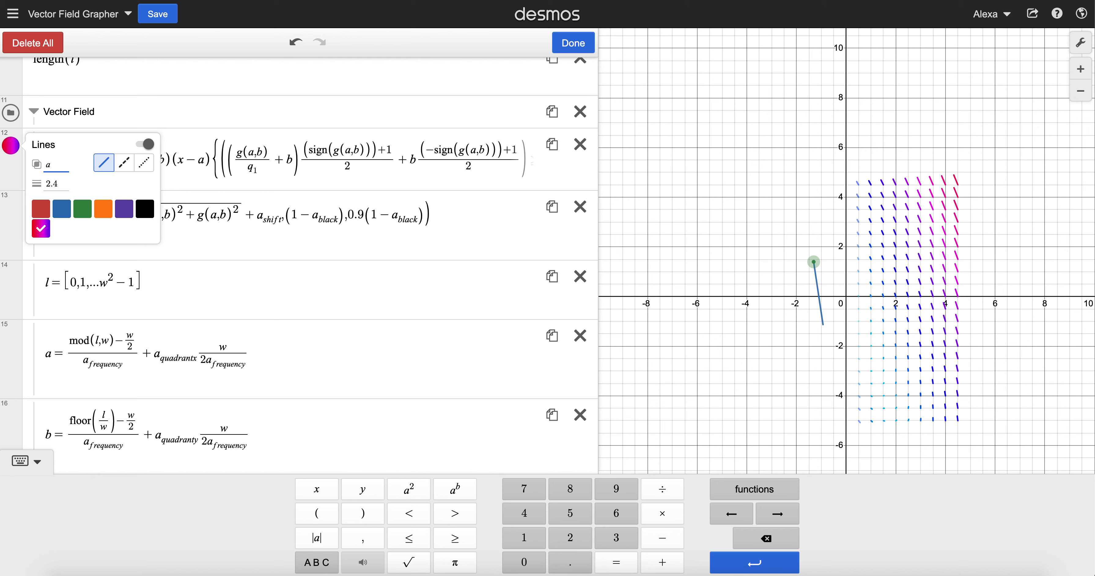
- Set the line opacity of the vector field in row 12 to 0.9, and finish editing the list
key(BackSpace)
text(0.9)
right_click(730, 218)
click(677, 156)
click(571, 41)
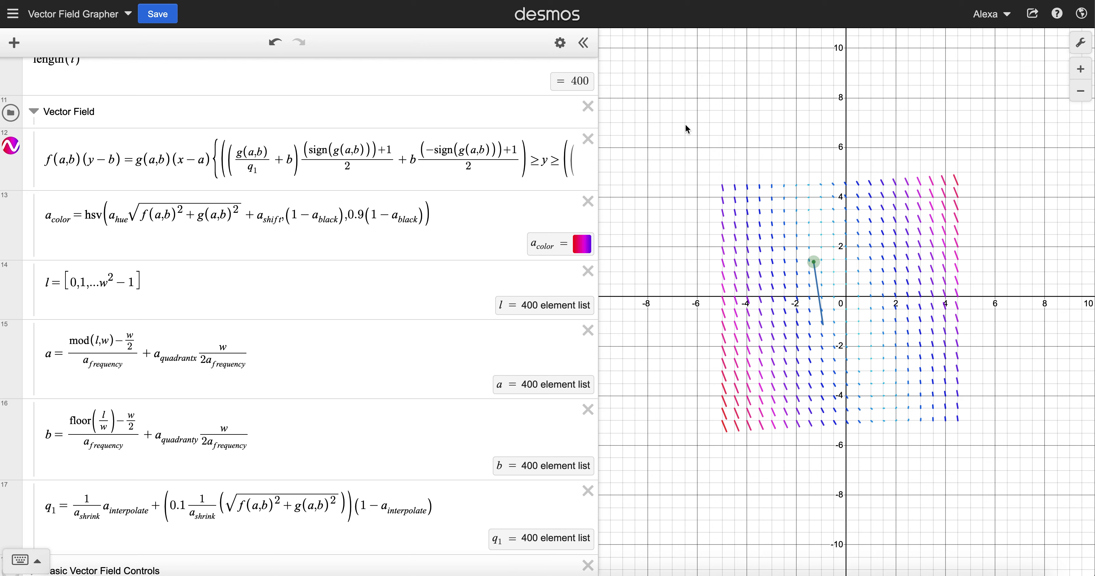